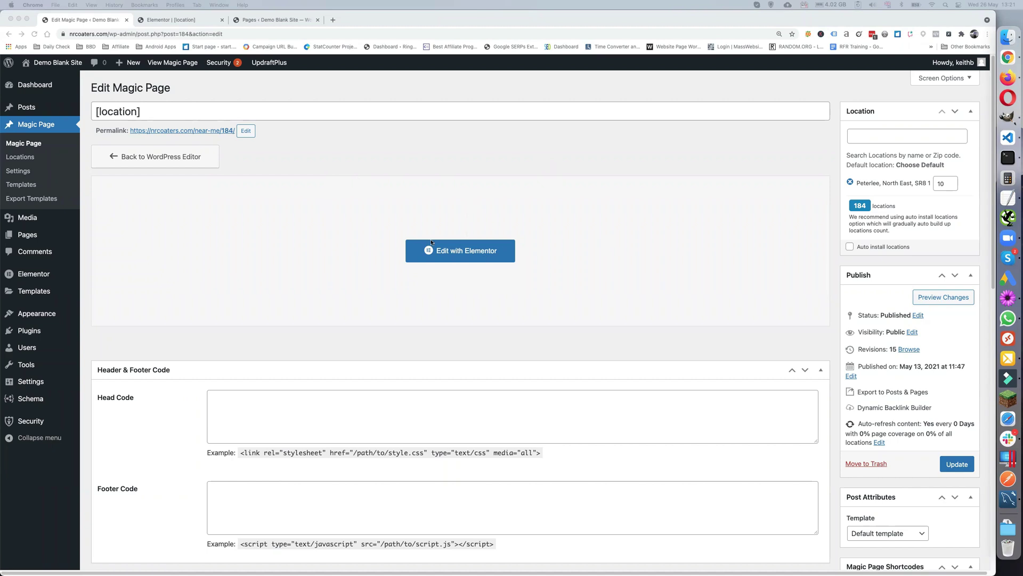
Switch to the 'Elementor | [location]' tab to edit the Magic Page.
{"action": "left_click", "coordinate": [179, 22]}
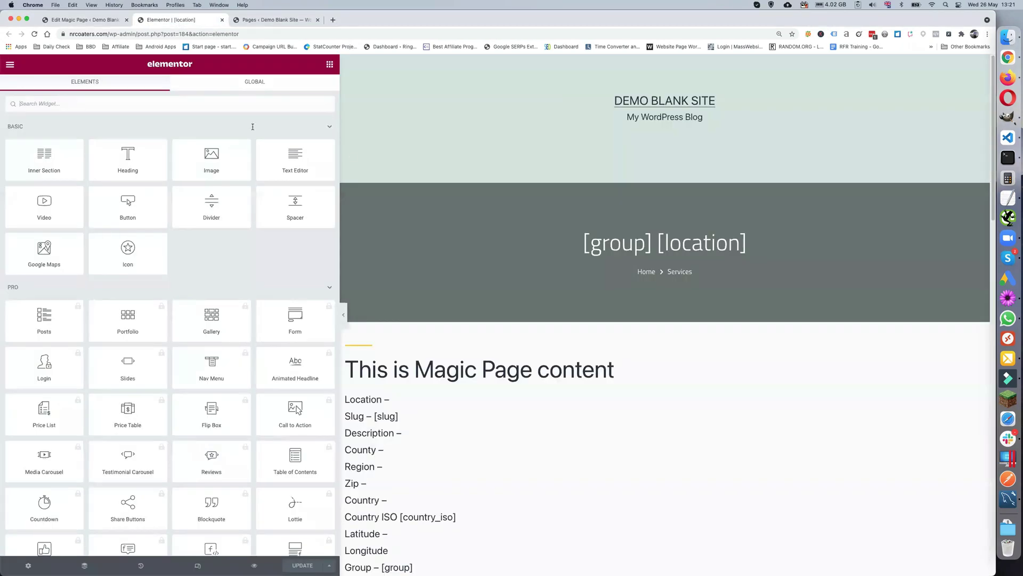
Preview the Magic Page filled with Peterlee, Durham, North East details and scroll through it.
{"action": "left_click", "coordinate": [254, 565]}
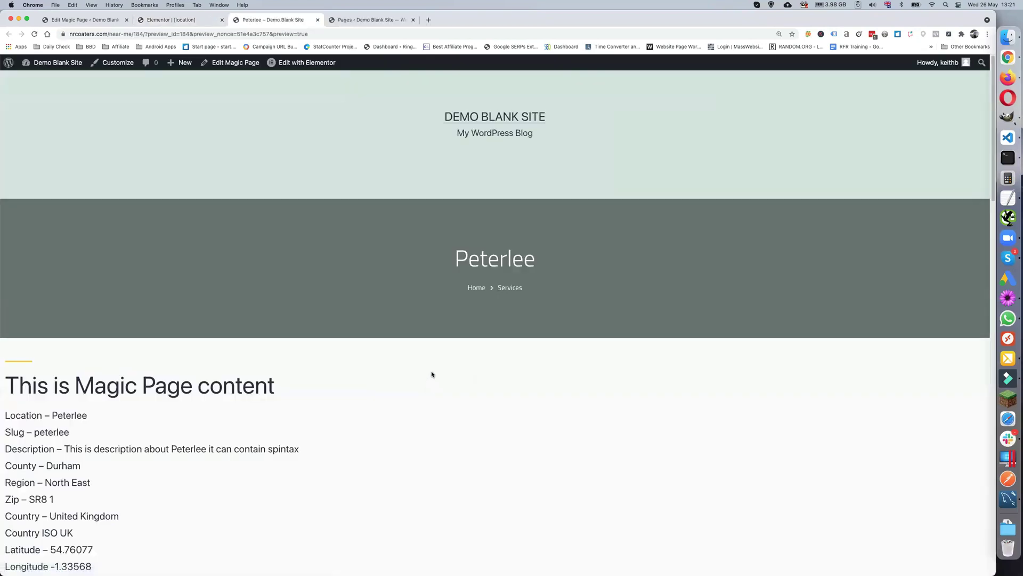
{"action": "scroll", "coordinate": [404, 315], "scroll_direction": "down", "scroll_amount": 13}
{"action": "scroll", "coordinate": [395, 355], "scroll_direction": "up", "scroll_amount": 13}
Return to the editor, narrow the editing panel slightly, and open Site Settings from the menu.
{"action": "left_click", "coordinate": [187, 22]}
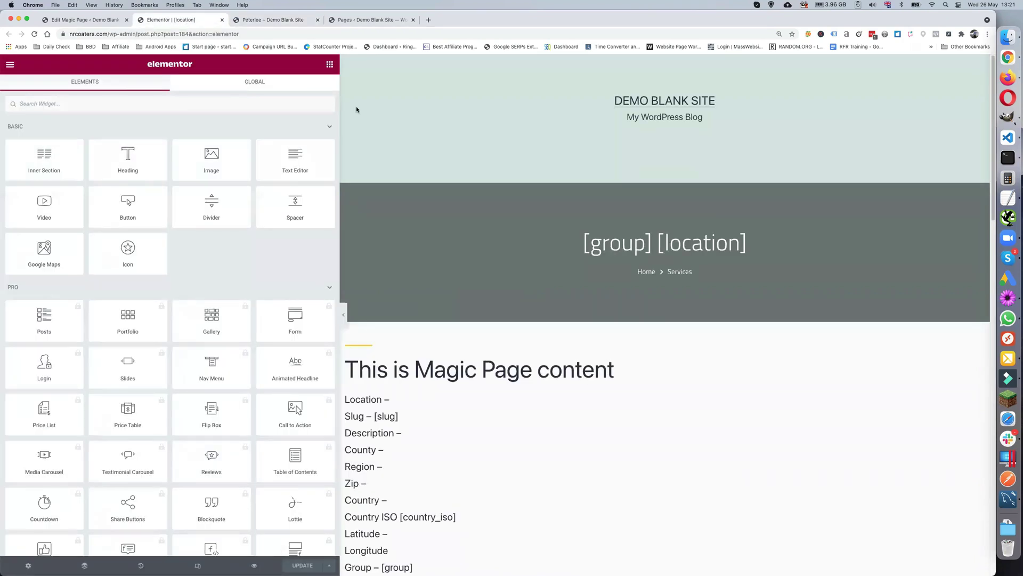
{"action": "left_click_drag", "start_coordinate": [341, 132], "coordinate": [315, 131]}
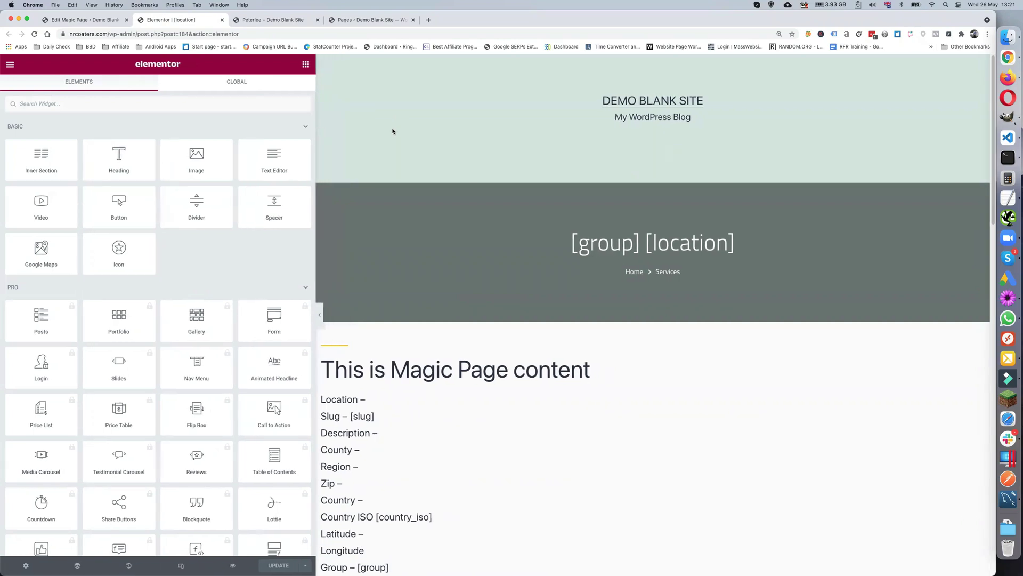
{"action": "left_click", "coordinate": [9, 66]}
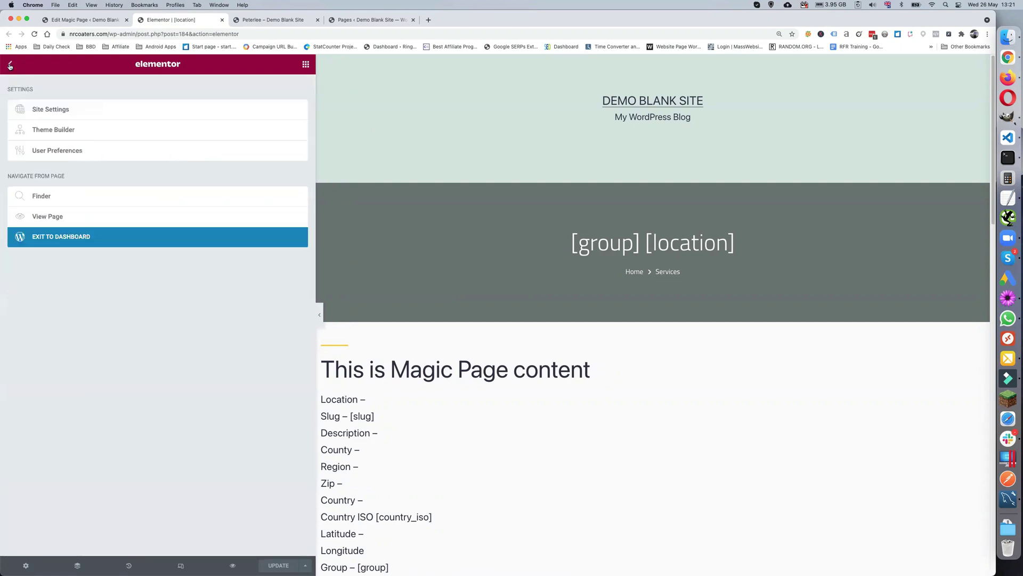
{"action": "left_click", "coordinate": [54, 111]}
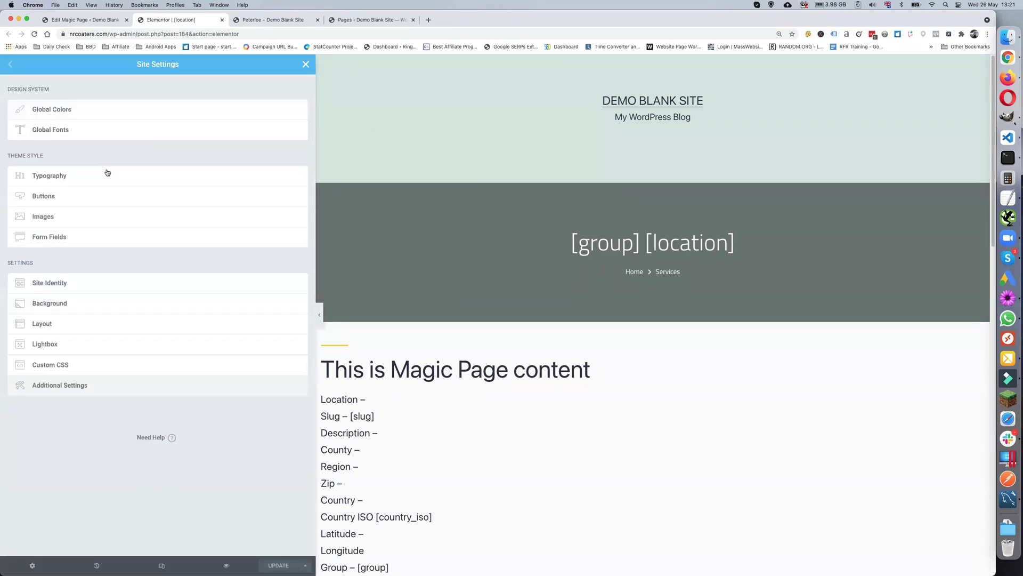
After trying Canvas and Theme, set Default Page Layout to Elementor Full Width and save.
{"action": "left_click", "coordinate": [66, 325]}
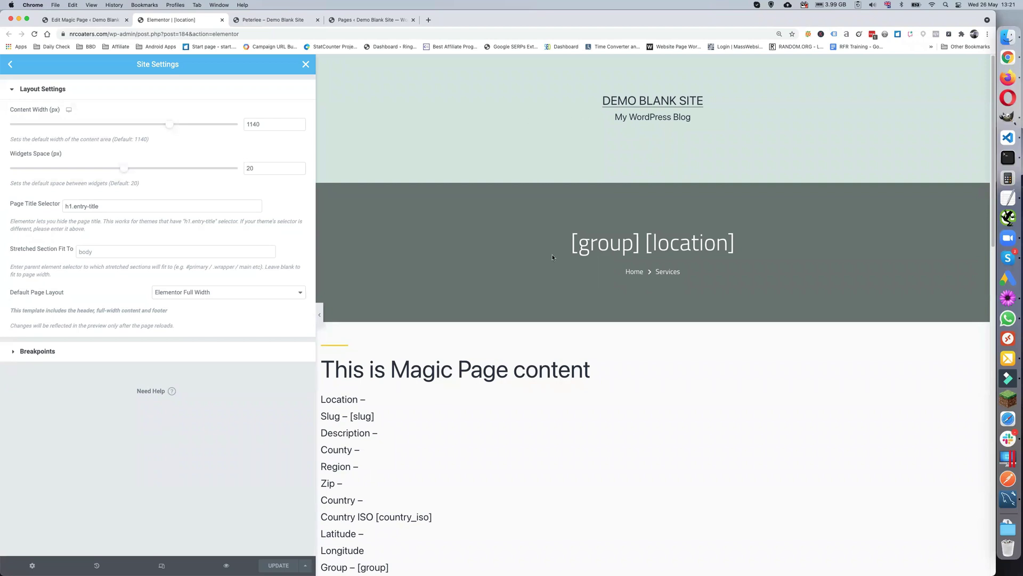
{"action": "left_click", "coordinate": [224, 295]}
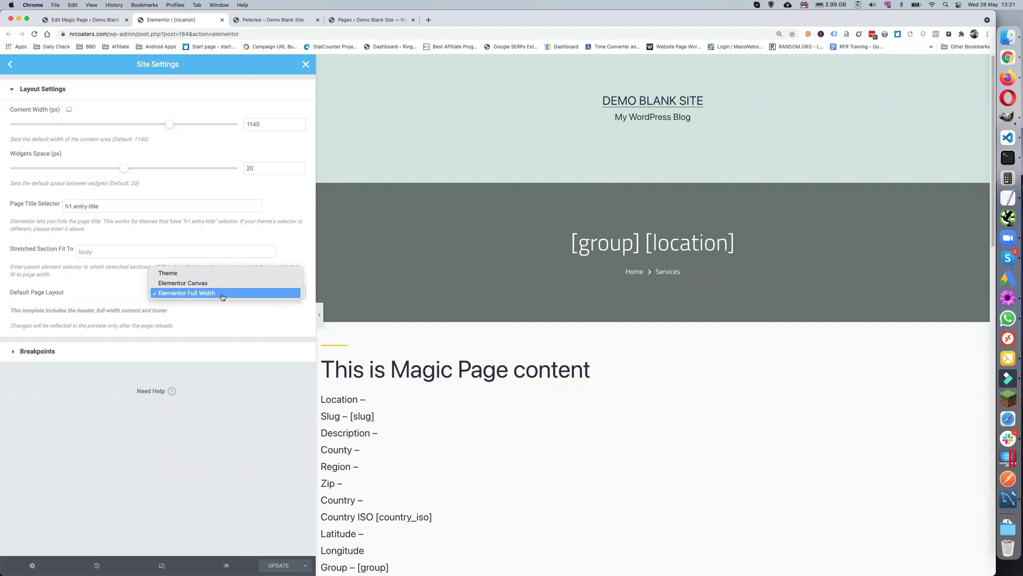
{"action": "left_click", "coordinate": [221, 288]}
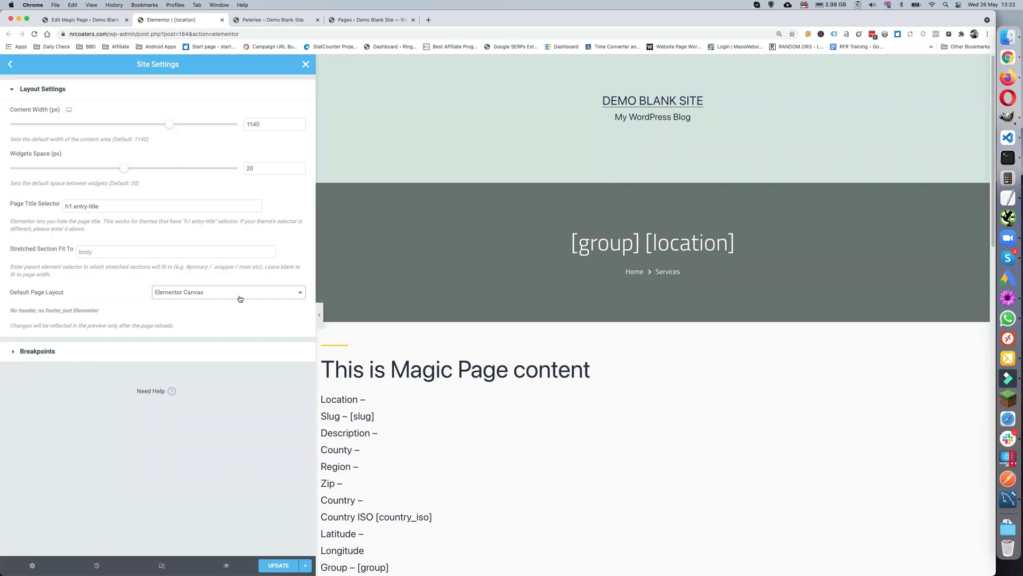
{"action": "left_click", "coordinate": [236, 297]}
{"action": "left_click", "coordinate": [237, 288]}
{"action": "left_click", "coordinate": [225, 295]}
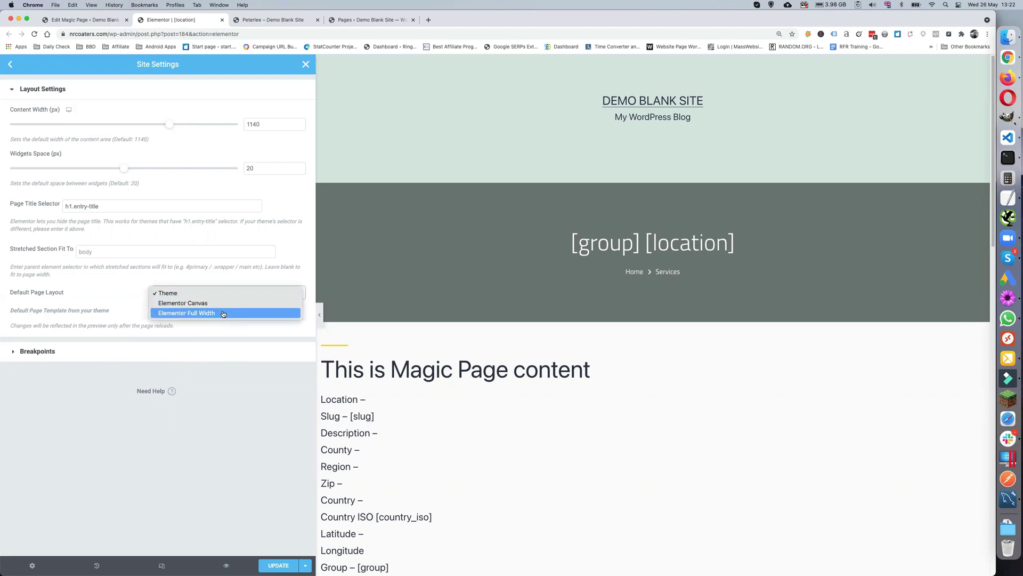
{"action": "left_click", "coordinate": [223, 314]}
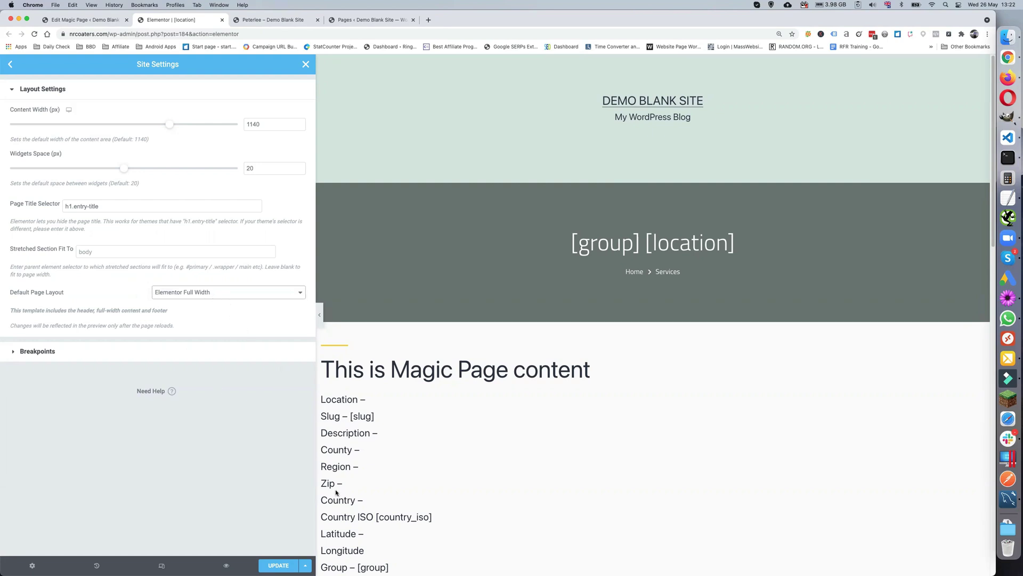
{"action": "left_click", "coordinate": [282, 566]}
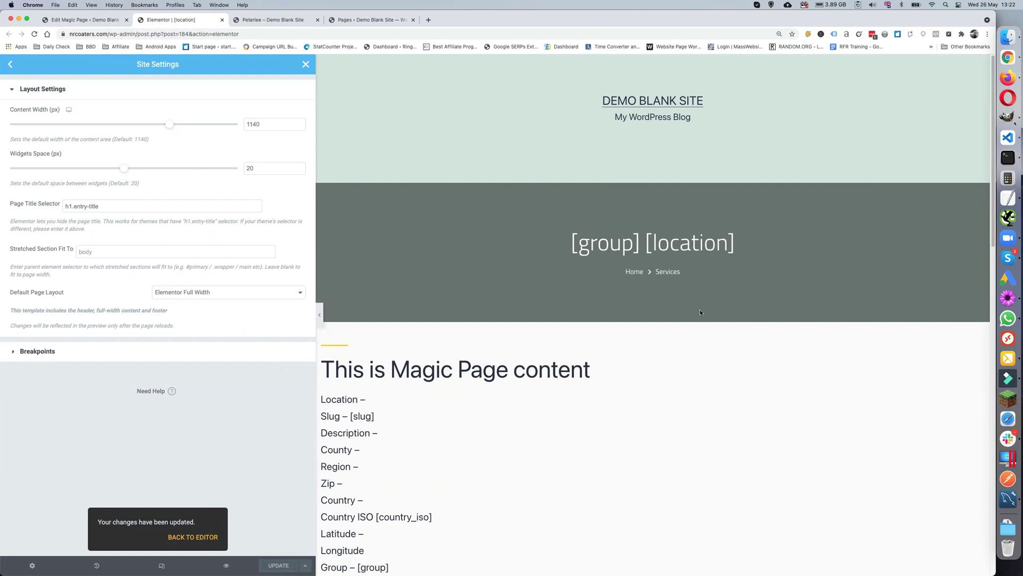
Scroll the page preview, check the Update save options, then go back to the Site Settings categories.
{"action": "scroll", "coordinate": [664, 354], "scroll_direction": "down", "scroll_amount": 10}
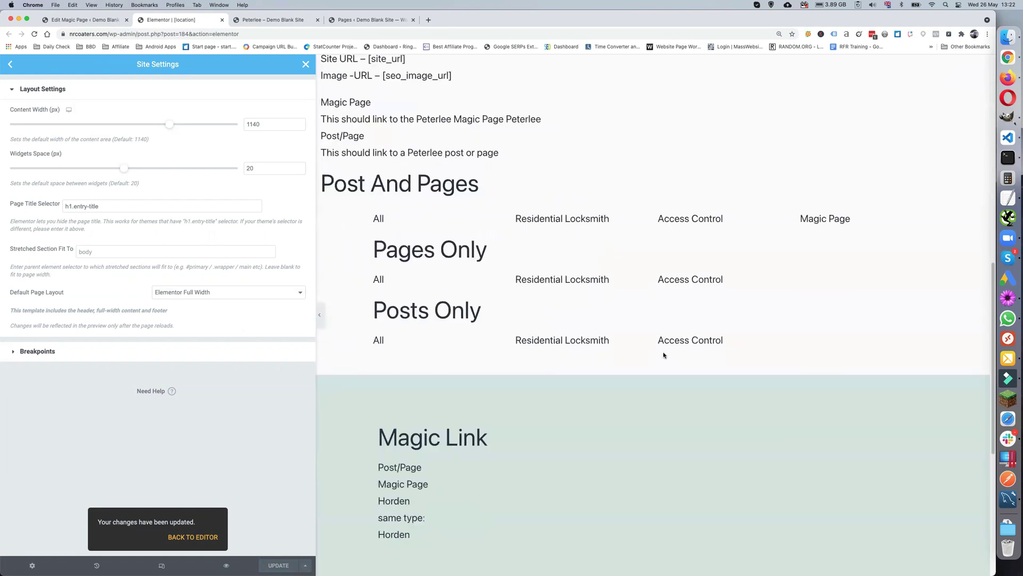
{"action": "scroll", "coordinate": [664, 354], "scroll_direction": "down", "scroll_amount": 2}
{"action": "scroll", "coordinate": [664, 355], "scroll_direction": "up", "scroll_amount": 12}
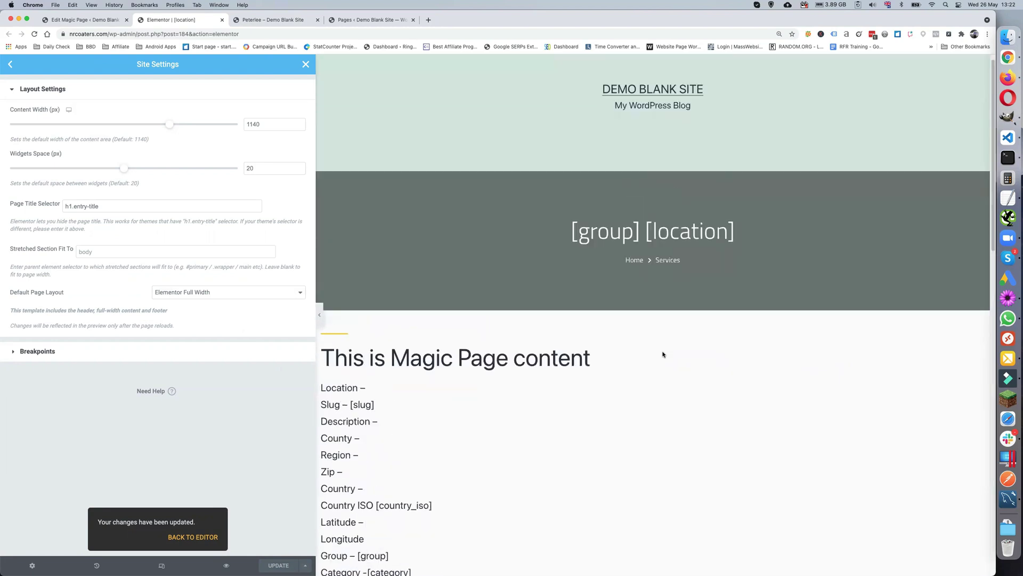
{"action": "scroll", "coordinate": [599, 341], "scroll_direction": "down", "scroll_amount": 3}
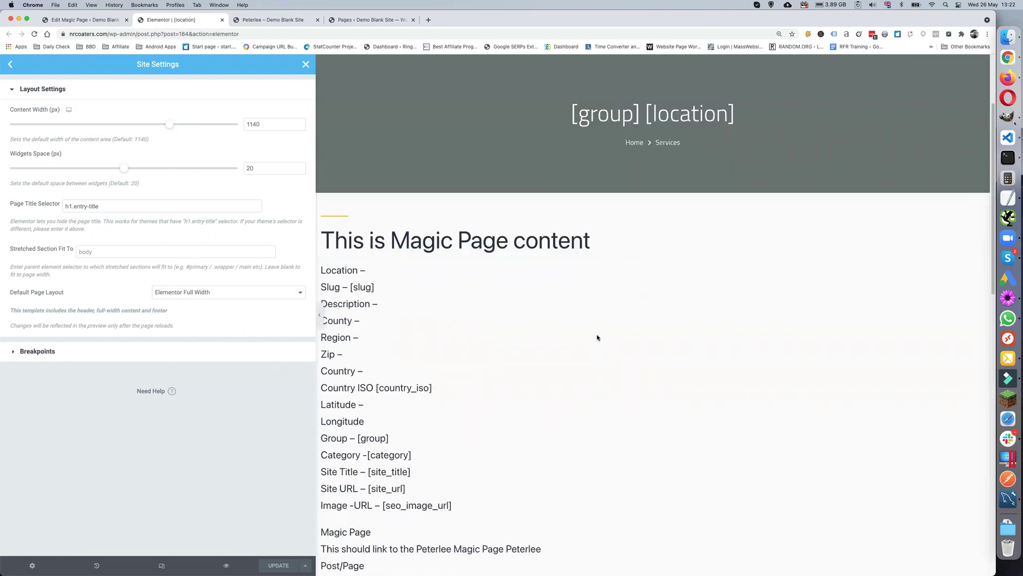
{"action": "scroll", "coordinate": [598, 337], "scroll_direction": "up", "scroll_amount": 3}
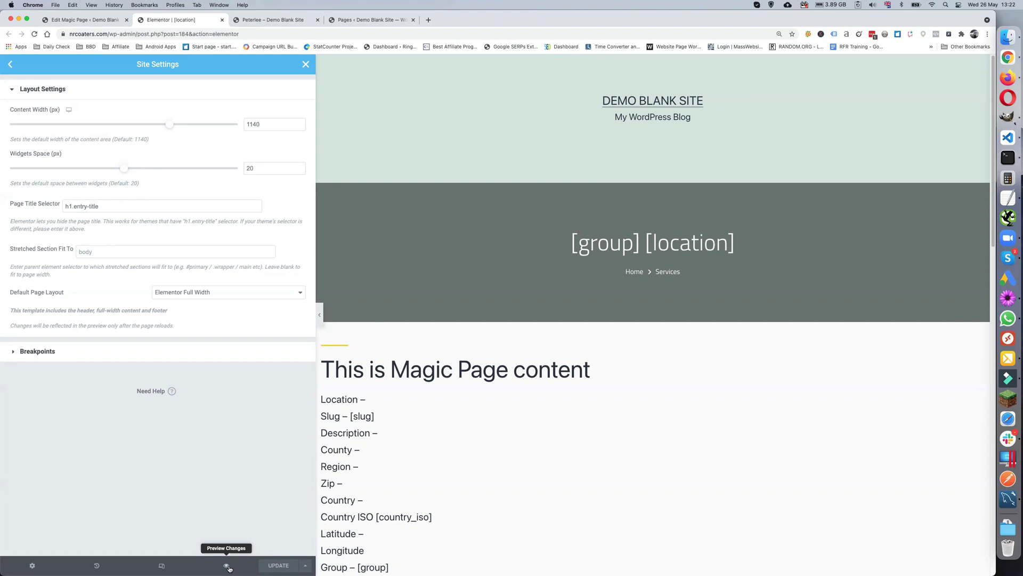
{"action": "left_click", "coordinate": [306, 567]}
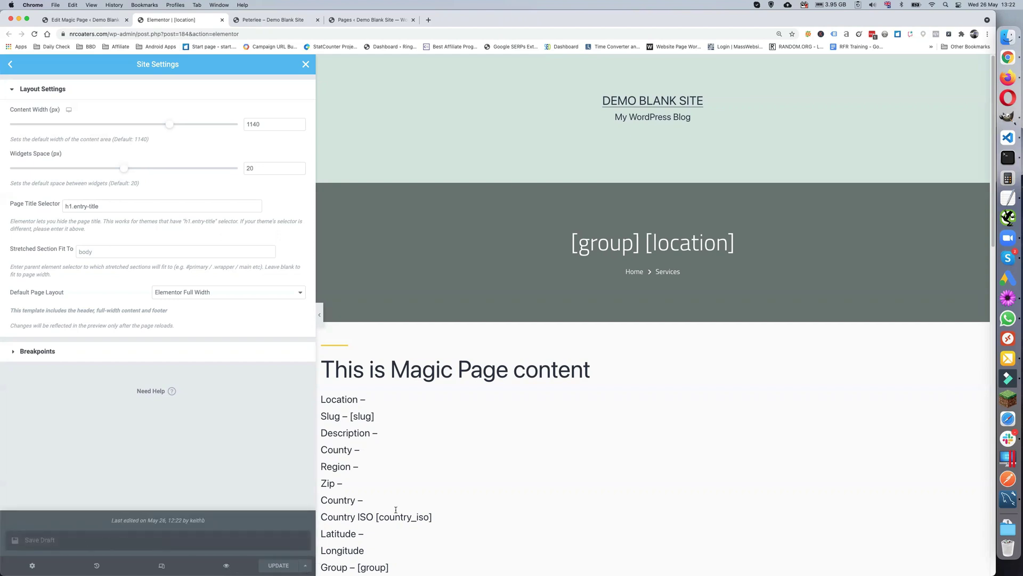
{"action": "scroll", "coordinate": [489, 480], "scroll_direction": "down", "scroll_amount": 3}
{"action": "scroll", "coordinate": [489, 480], "scroll_direction": "up", "scroll_amount": 3}
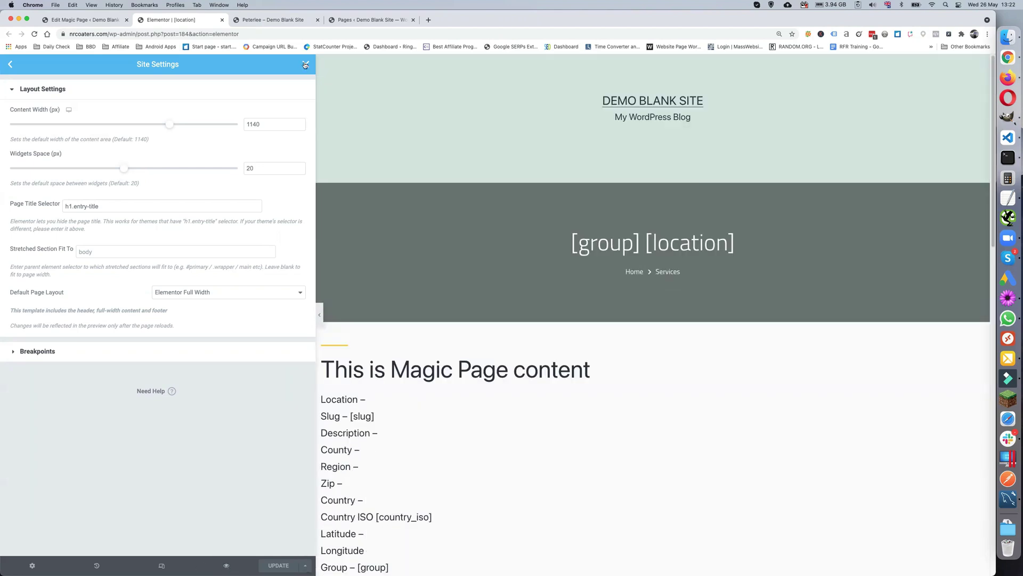
{"action": "left_click", "coordinate": [9, 64]}
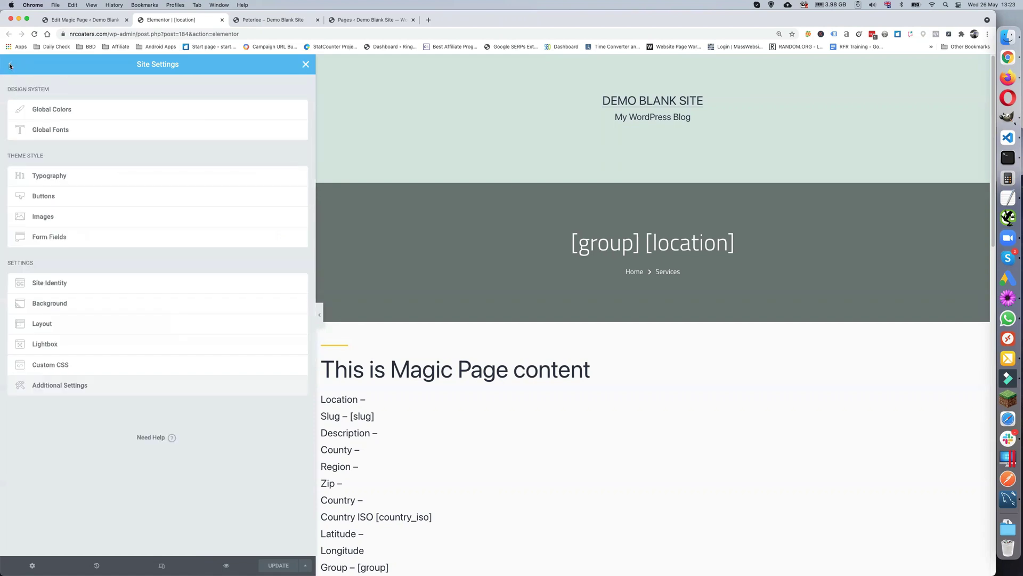
Close Site Settings and scroll down to the placeholder and map shortcode lines.
{"action": "left_click", "coordinate": [306, 64]}
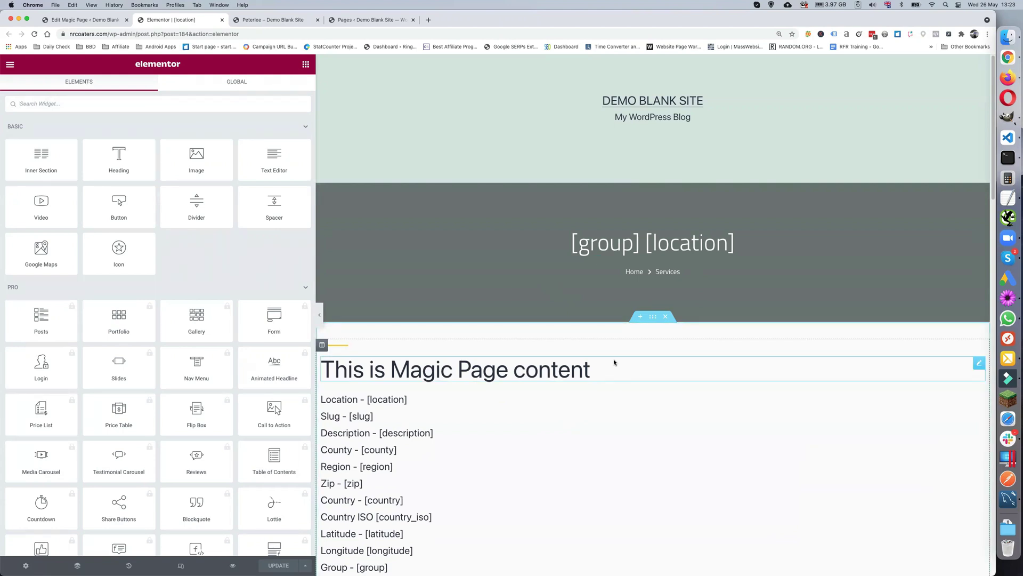
{"action": "scroll", "coordinate": [612, 359], "scroll_direction": "down", "scroll_amount": 5}
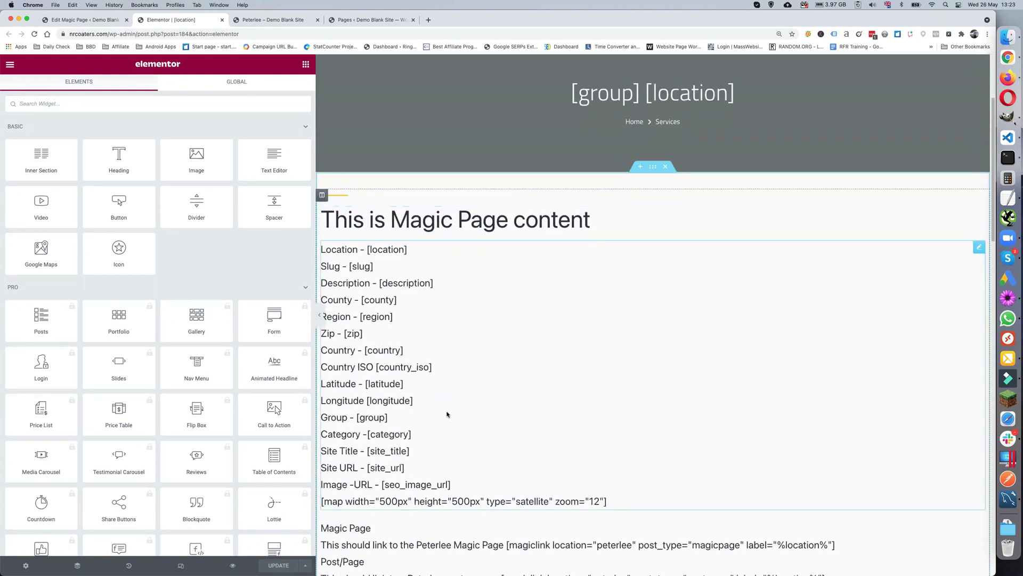
Save the page as a library template named 'termite page' and close the library.
{"action": "left_click", "coordinate": [305, 565]}
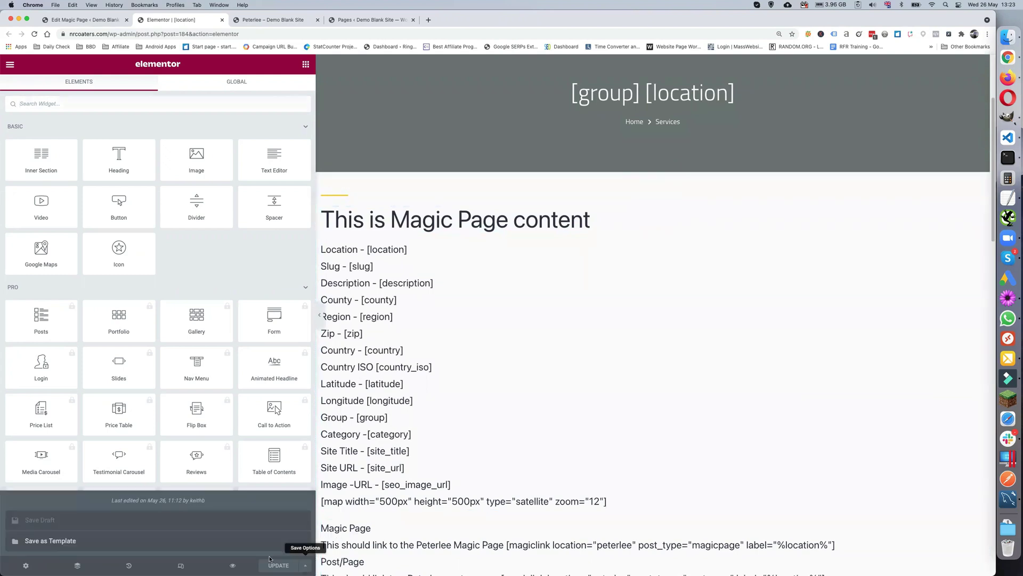
{"action": "left_click", "coordinate": [59, 541]}
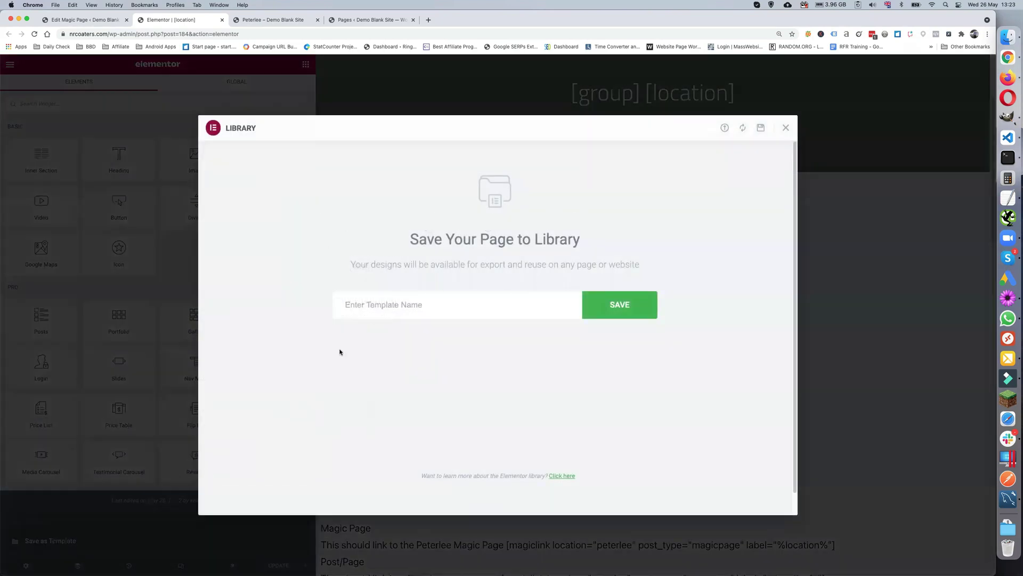
{"action": "type", "text": "termite page"}
{"action": "left_click", "coordinate": [606, 304]}
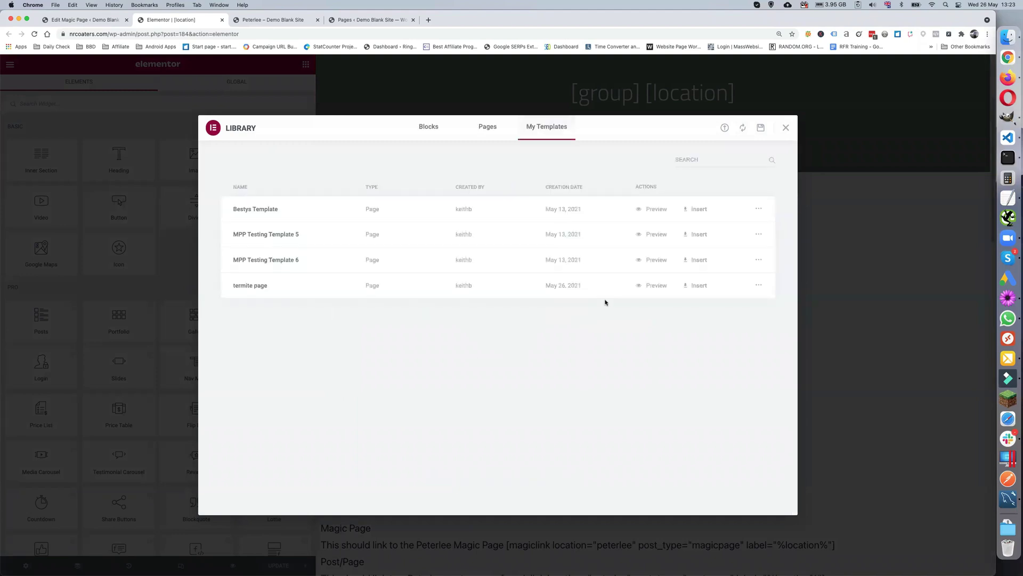
{"action": "left_click", "coordinate": [785, 128]}
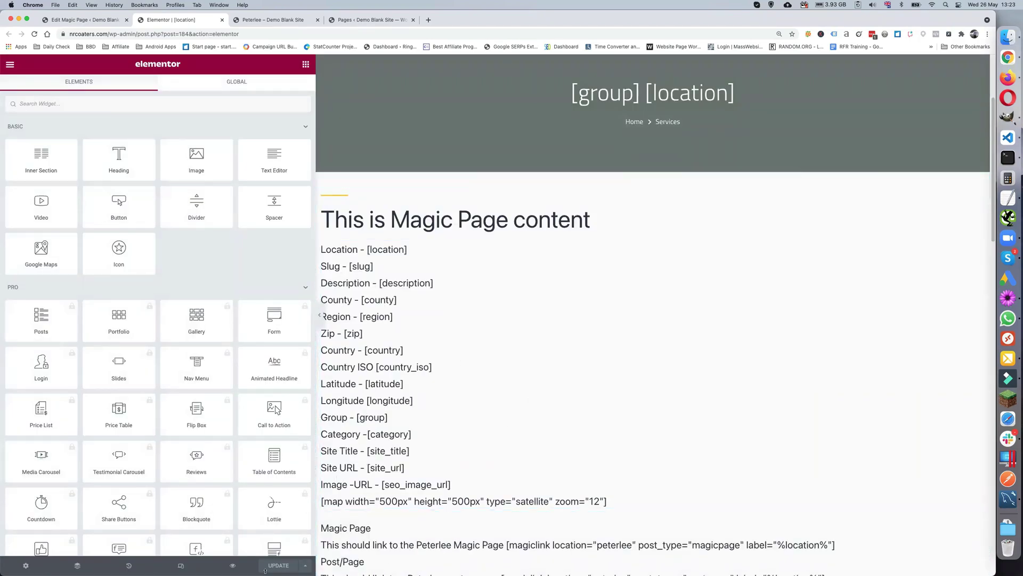
Delete the Magic Page content section and the Magic Link section from the page.
{"action": "left_click", "coordinate": [305, 564]}
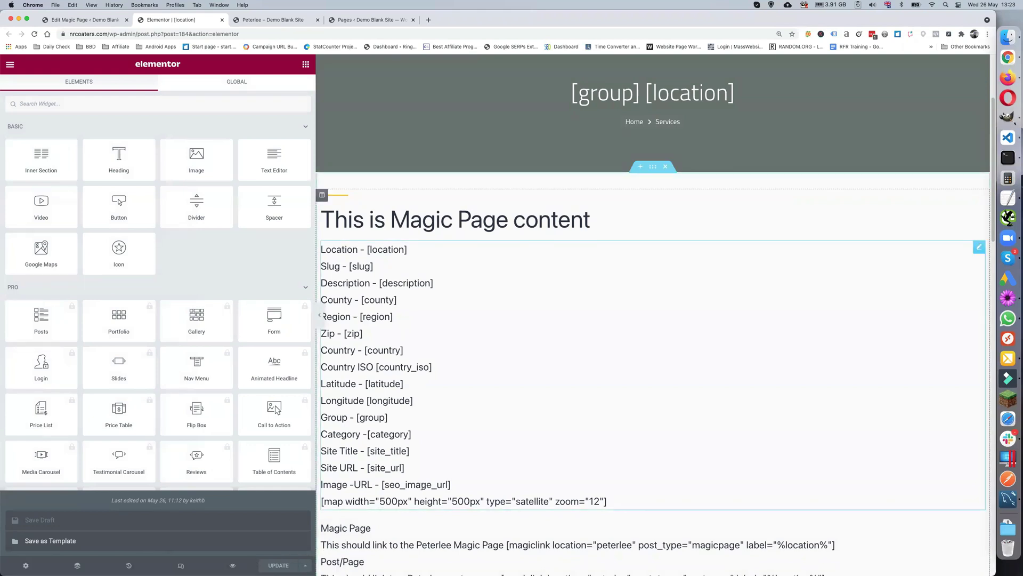
{"action": "left_click", "coordinate": [471, 480]}
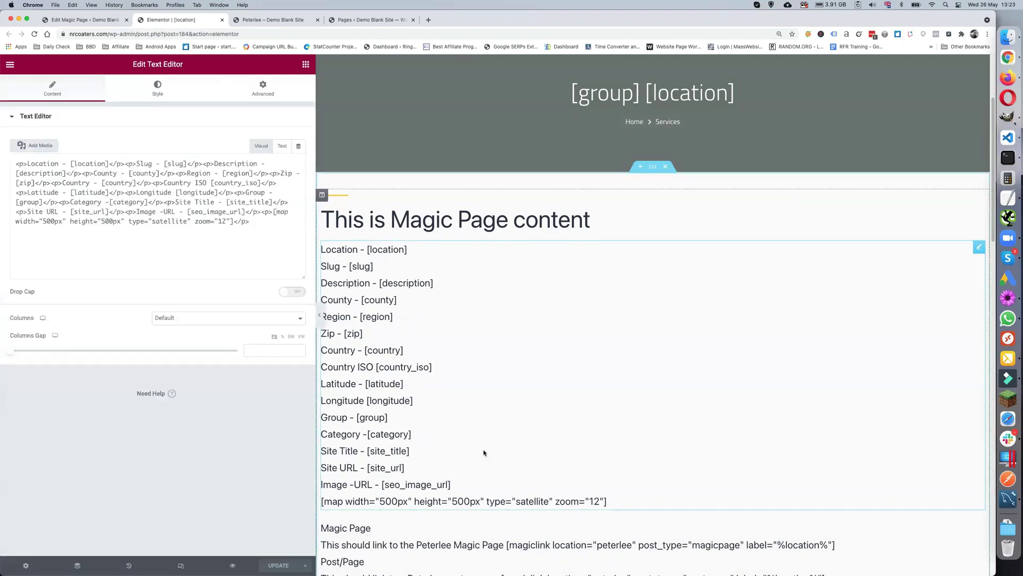
{"action": "left_click", "coordinate": [665, 167]}
{"action": "left_click", "coordinate": [665, 166]}
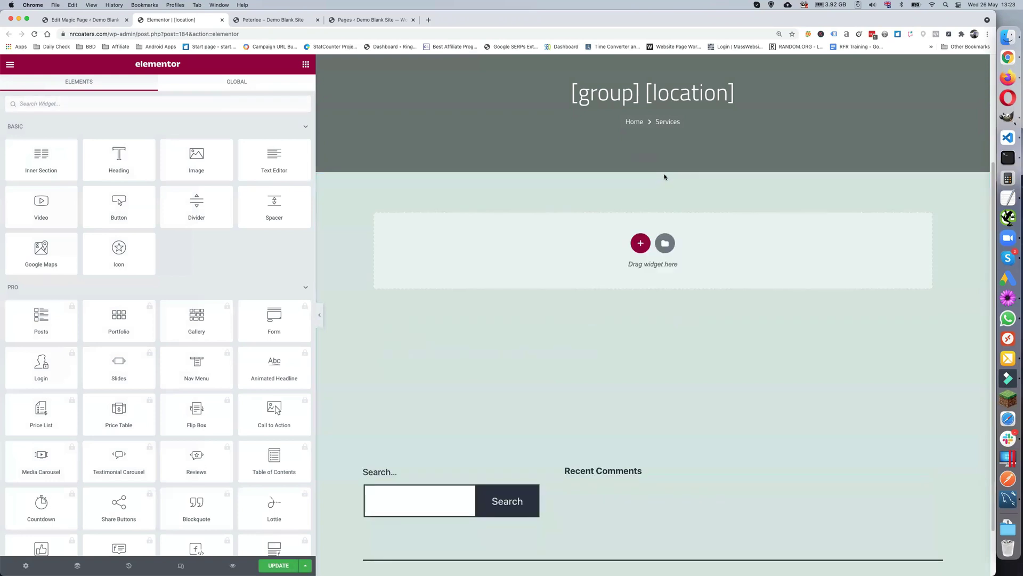
Insert the 'termite page' template with its document settings, save with Update, and return to Edit Magic Page.
{"action": "left_click", "coordinate": [665, 243]}
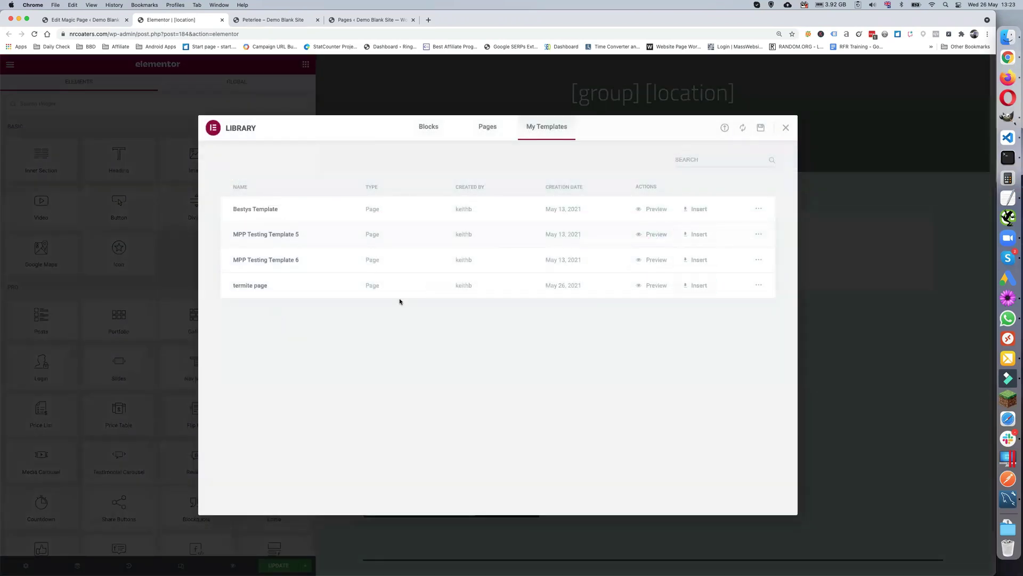
{"action": "left_click", "coordinate": [697, 286]}
{"action": "left_click", "coordinate": [541, 349]}
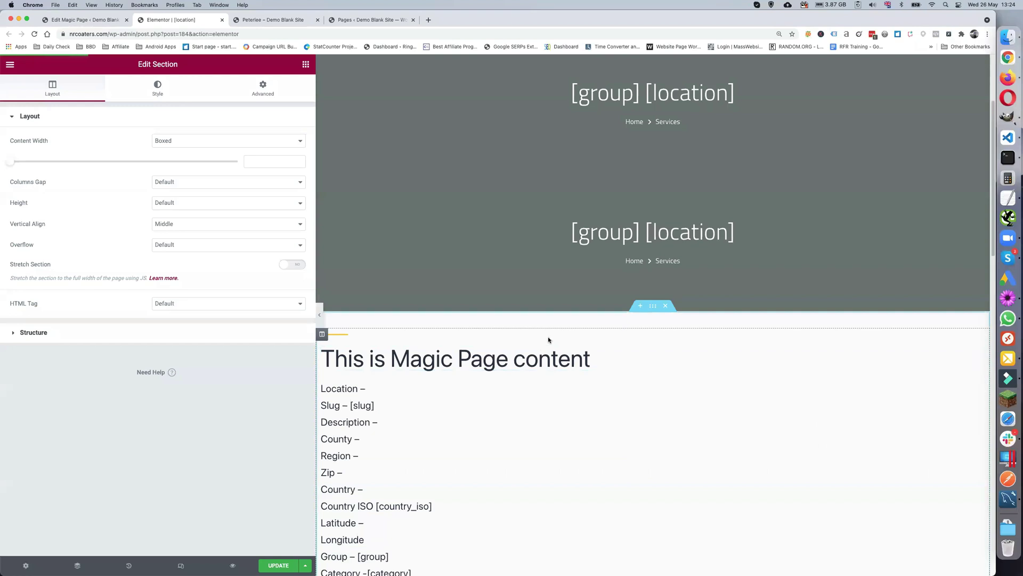
{"action": "scroll", "coordinate": [548, 338], "scroll_direction": "down", "scroll_amount": 10}
{"action": "scroll", "coordinate": [549, 340], "scroll_direction": "down", "scroll_amount": 5}
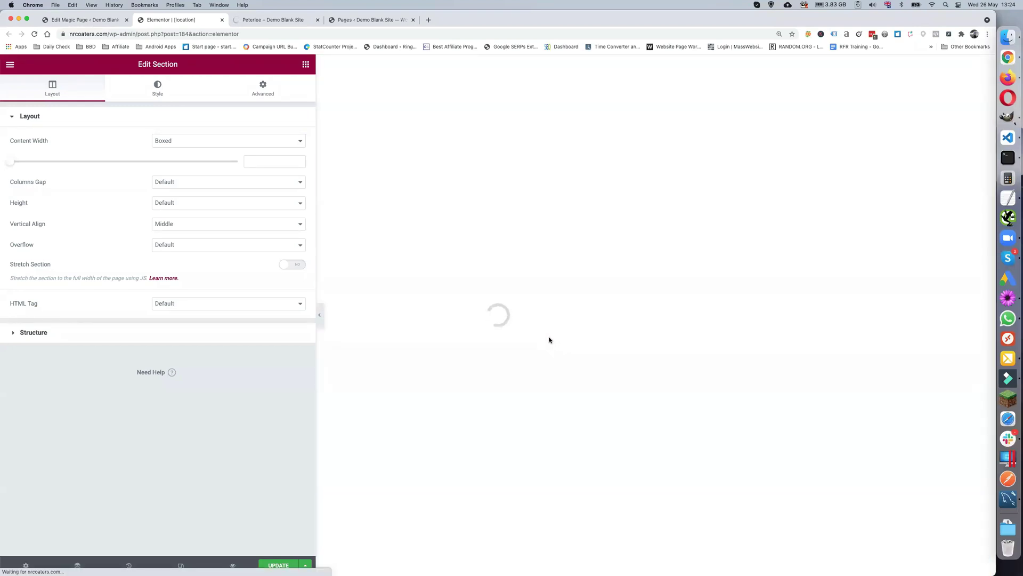
{"action": "scroll", "coordinate": [549, 339], "scroll_direction": "up", "scroll_amount": 15}
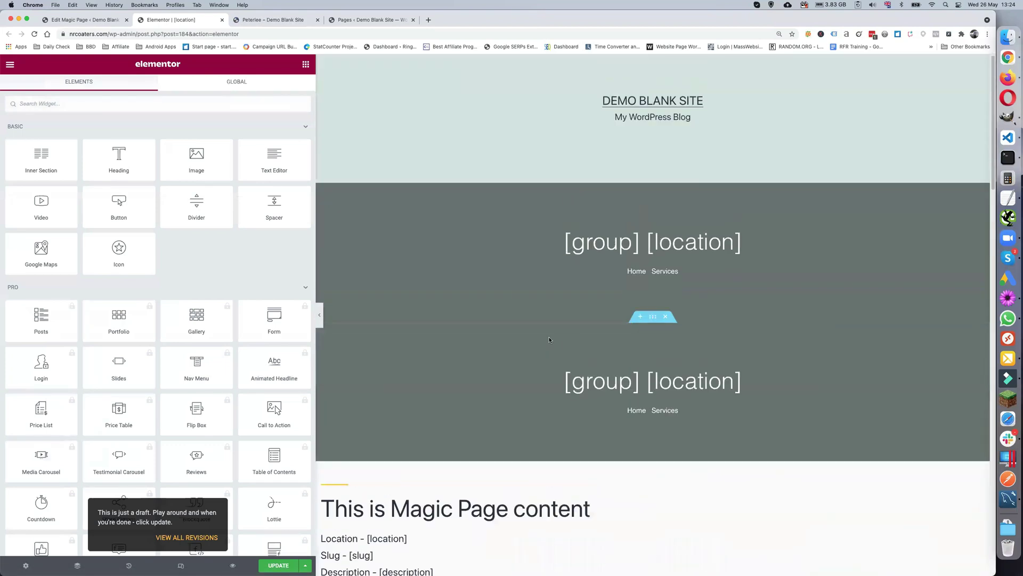
{"action": "left_click", "coordinate": [279, 565]}
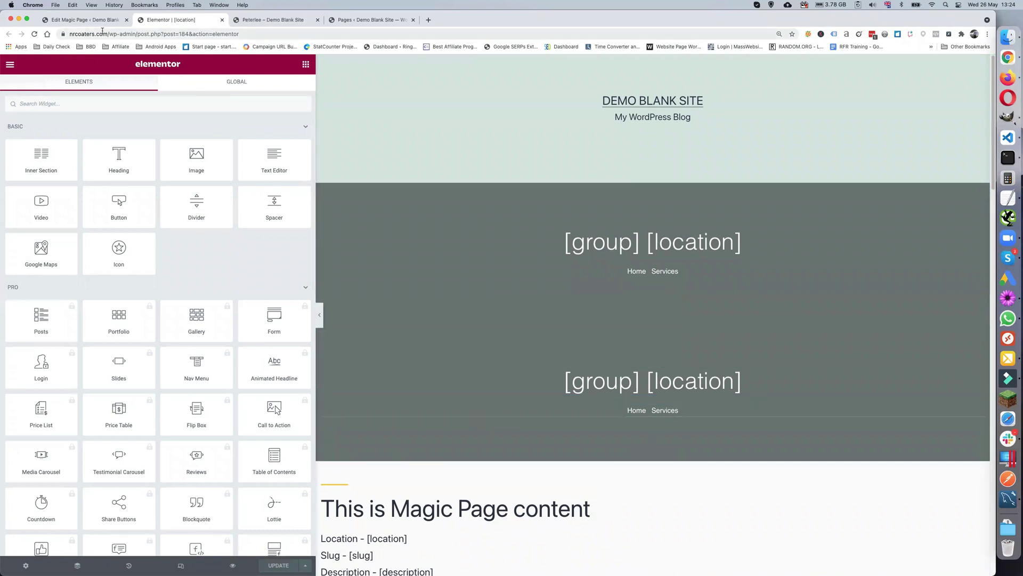
{"action": "left_click", "coordinate": [91, 19]}
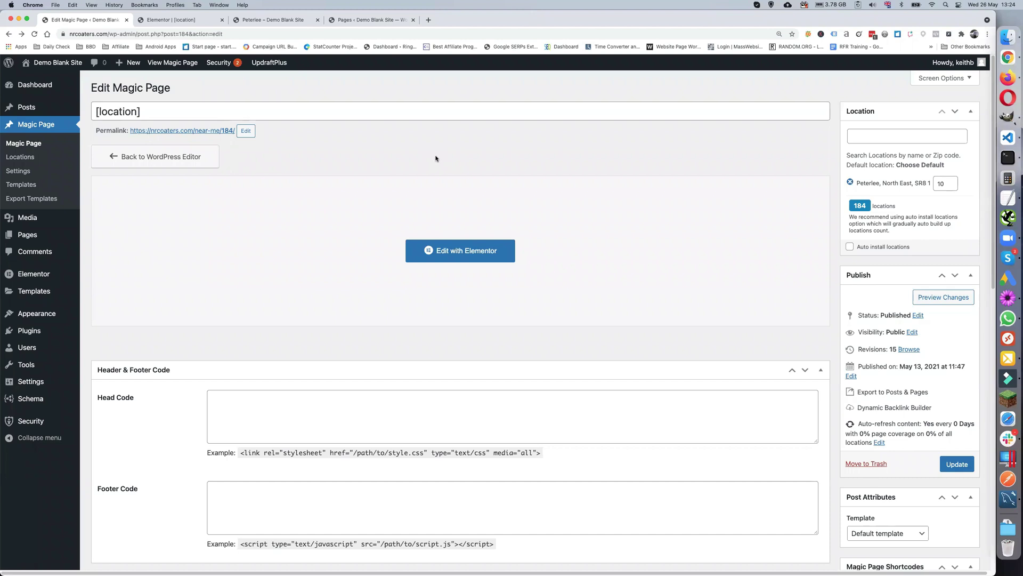
Paste {spintax_meta-descs} into the Meta Description and Social Description fields.
{"action": "scroll", "coordinate": [226, 288], "scroll_direction": "down", "scroll_amount": 5}
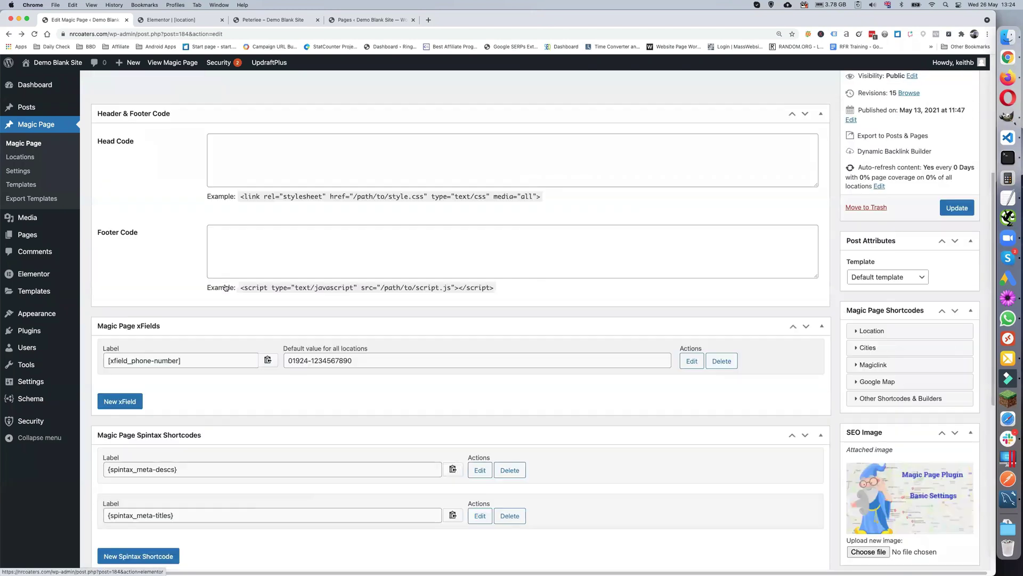
{"action": "scroll", "coordinate": [225, 288], "scroll_direction": "down", "scroll_amount": 1}
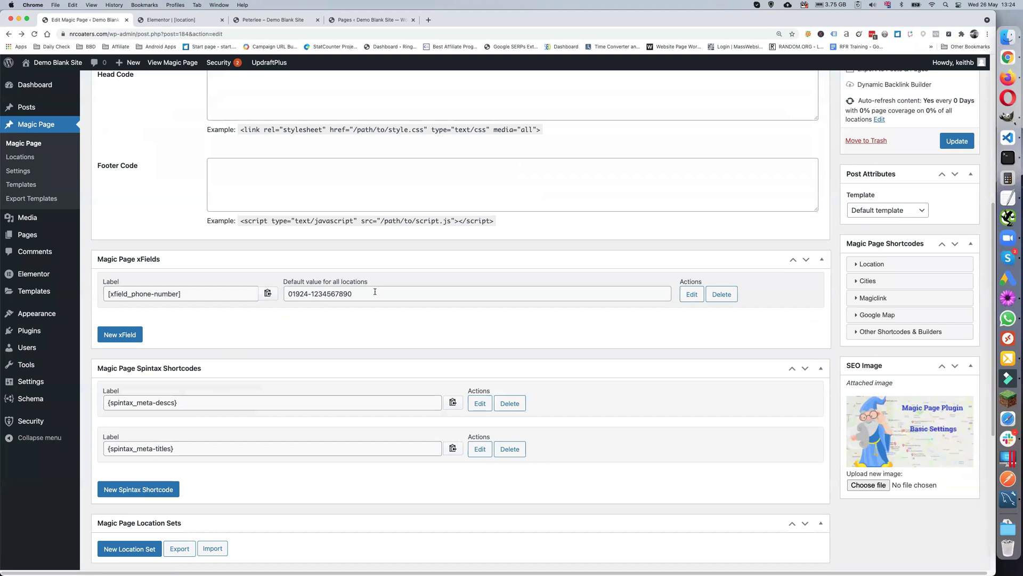
{"action": "scroll", "coordinate": [320, 314], "scroll_direction": "down", "scroll_amount": 5}
{"action": "scroll", "coordinate": [320, 315], "scroll_direction": "up", "scroll_amount": 1}
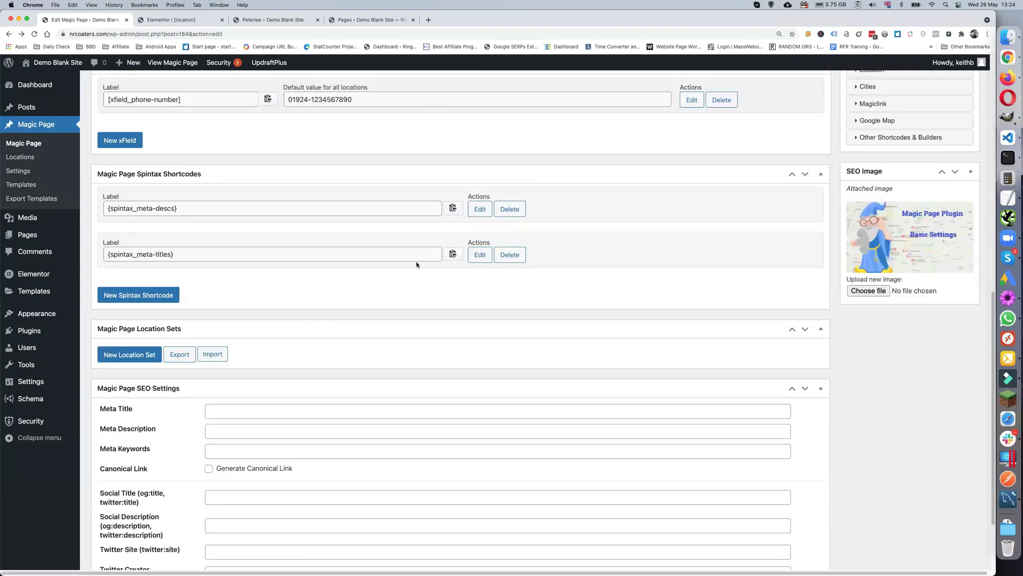
{"action": "left_click", "coordinate": [453, 209]}
{"action": "left_click", "coordinate": [245, 430]}
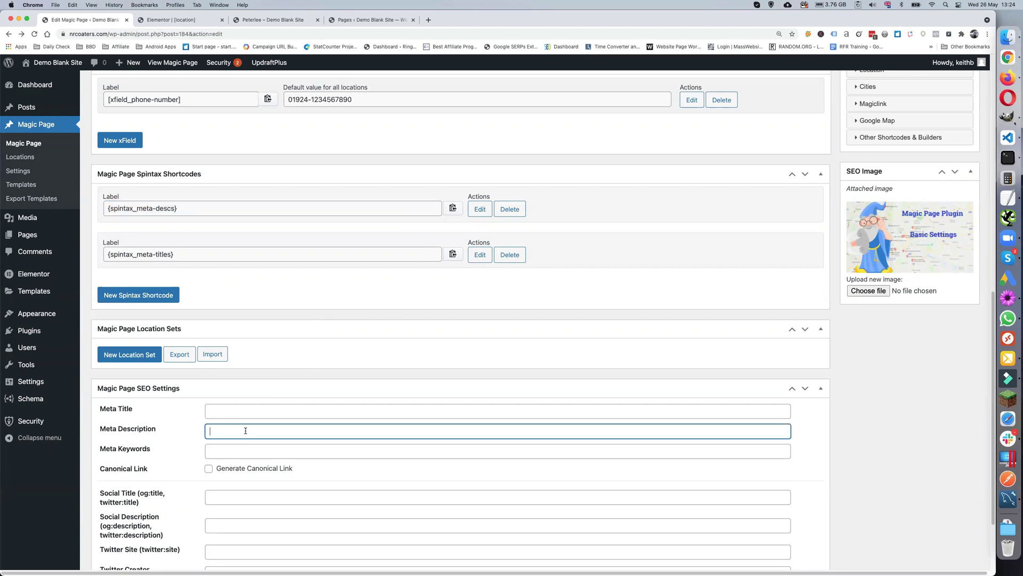
{"action": "key", "text": "cmd+v"}
{"action": "left_click", "coordinate": [235, 497]}
{"action": "left_click", "coordinate": [237, 524]}
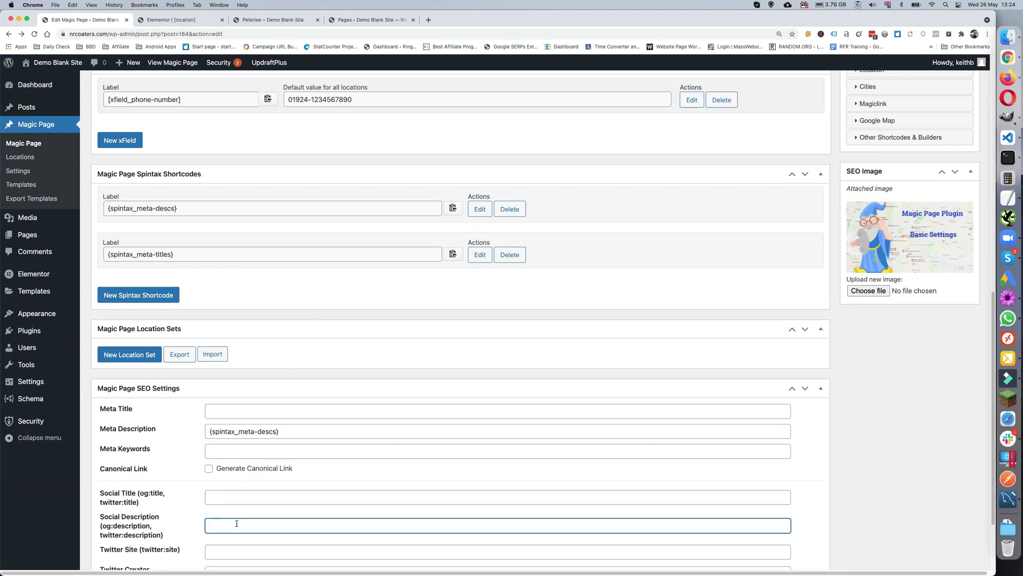
{"action": "key", "text": "super+v"}
Paste {spintax_meta-titles} into the Meta Title and Social Title fields.
{"action": "left_click", "coordinate": [453, 254]}
{"action": "left_click", "coordinate": [270, 410]}
{"action": "key", "text": "super+v"}
{"action": "left_click", "coordinate": [237, 500]}
{"action": "key", "text": "super+v"}
Enter 'our keywords' as meta keywords, enable Generate Canonical Link, and update the Magic Page.
{"action": "left_click", "coordinate": [237, 447]}
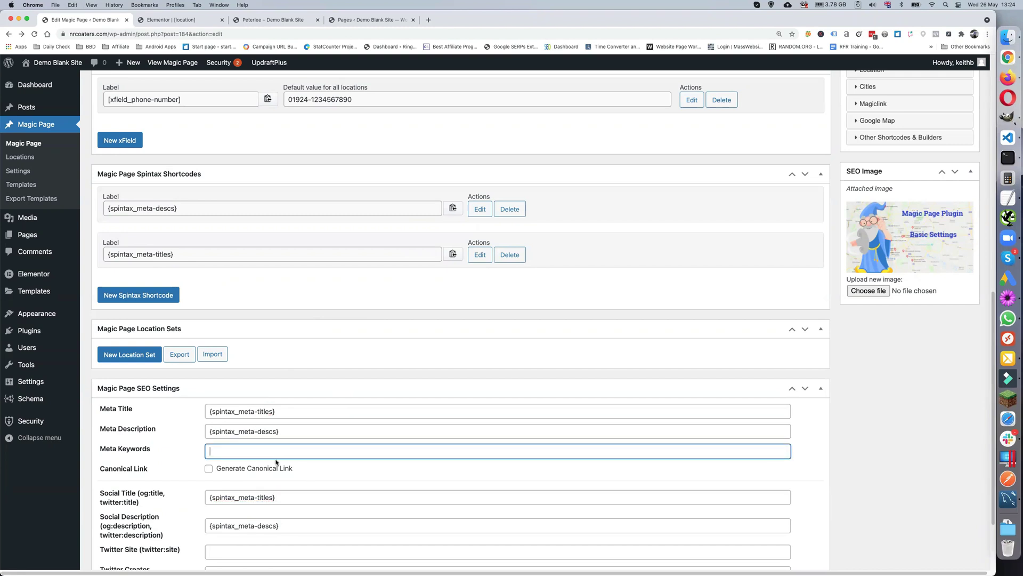
{"action": "type", "text": "our keywords"}
{"action": "left_click", "coordinate": [209, 468]}
{"action": "scroll", "coordinate": [346, 465], "scroll_direction": "down", "scroll_amount": 2}
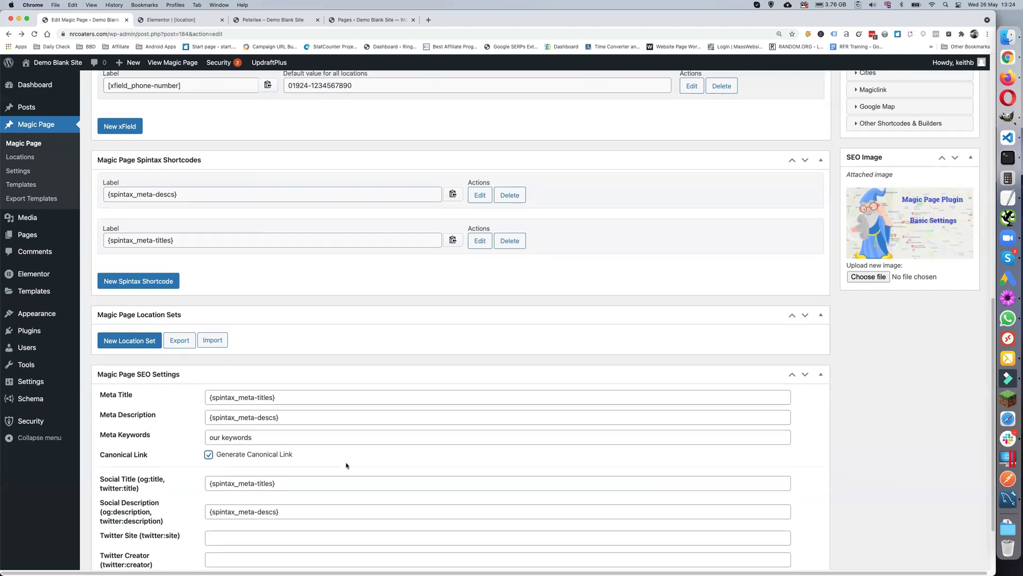
{"action": "scroll", "coordinate": [347, 464], "scroll_direction": "up", "scroll_amount": 5}
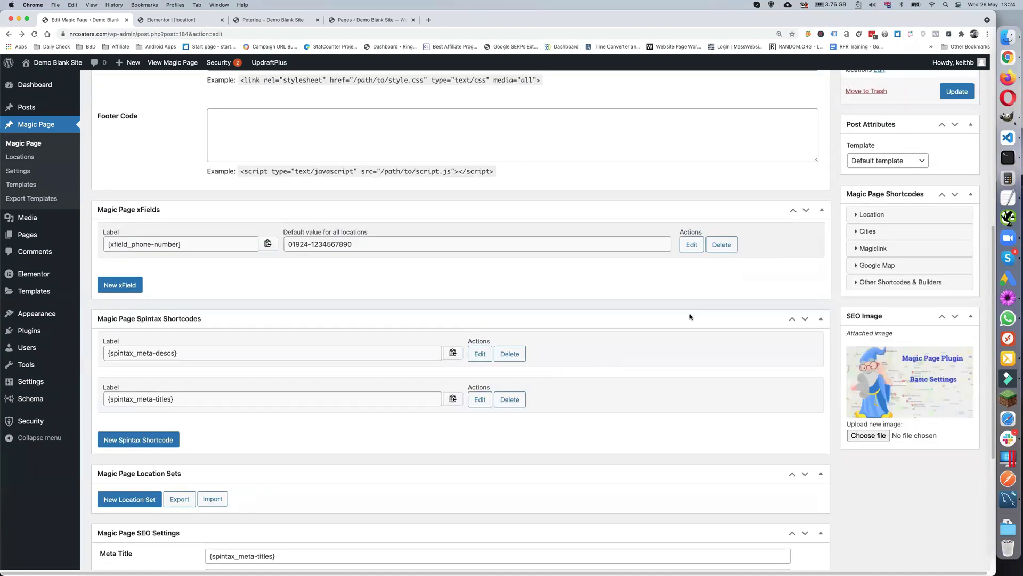
{"action": "left_click", "coordinate": [956, 91]}
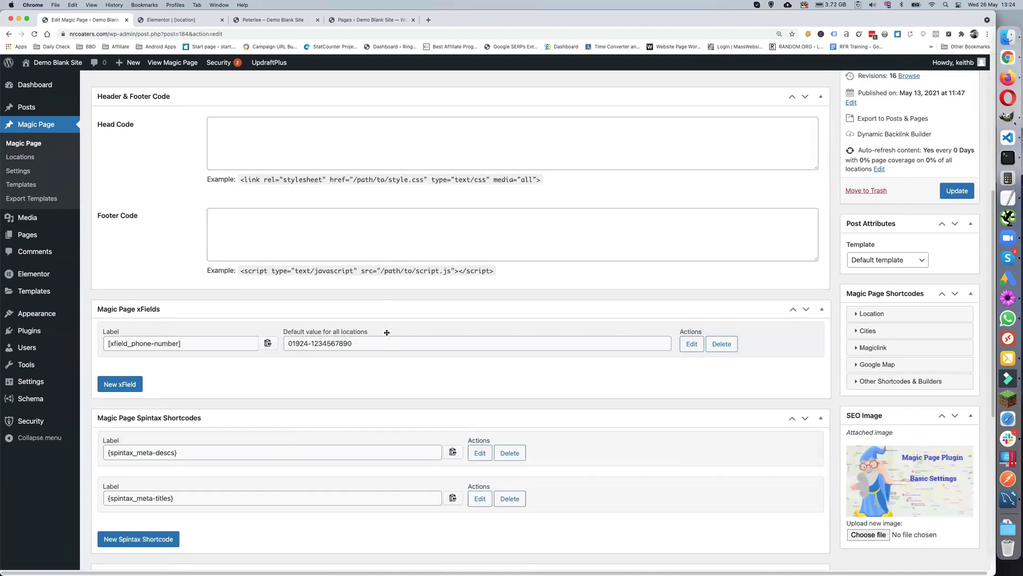
{"action": "scroll", "coordinate": [387, 332], "scroll_direction": "down", "scroll_amount": 5}
{"action": "scroll", "coordinate": [387, 332], "scroll_direction": "down", "scroll_amount": 2}
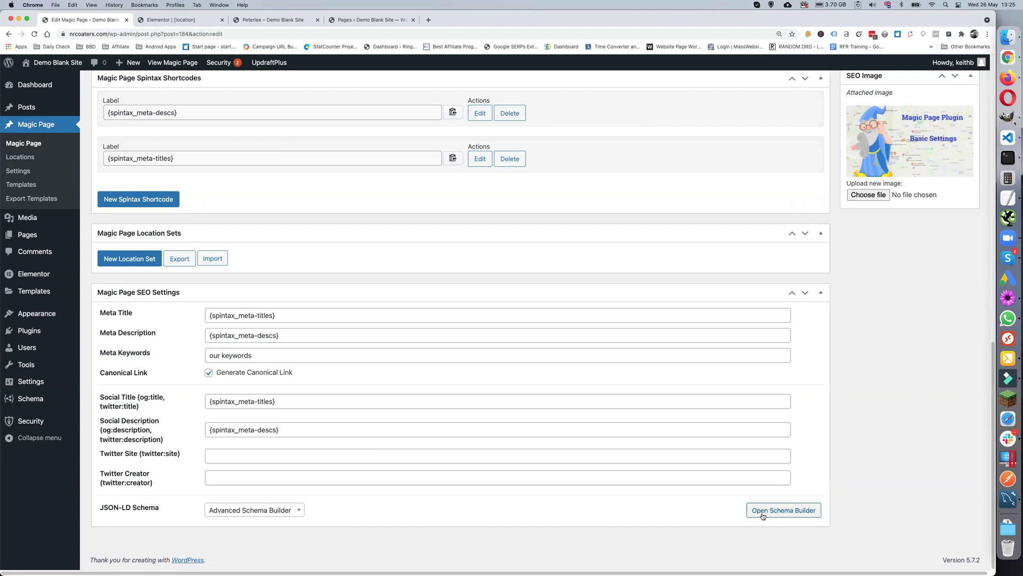
Open the JSON-LD Schema Builder and scroll through the LocalBusiness schema nodes.
{"action": "left_click", "coordinate": [778, 515]}
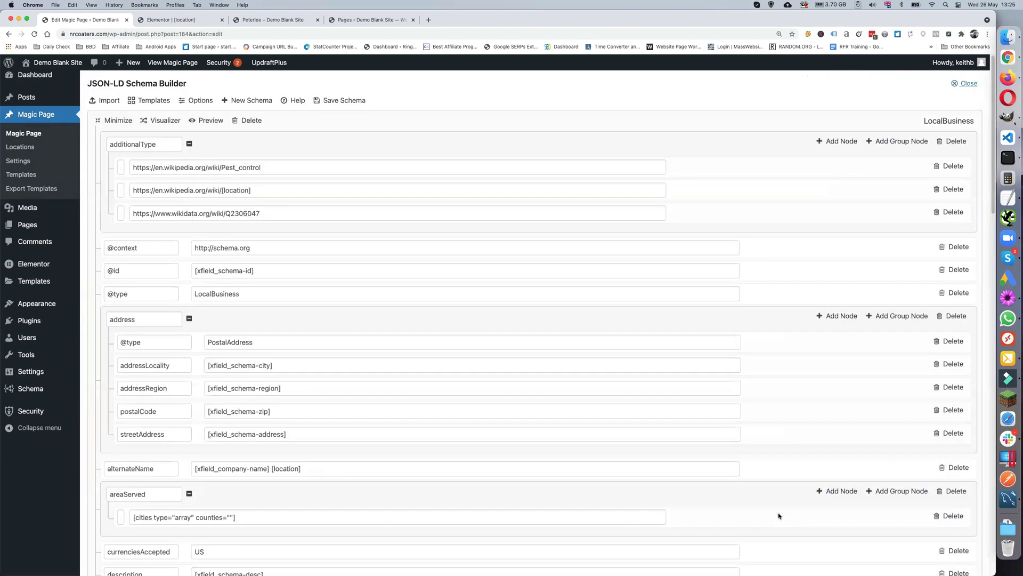
{"action": "scroll", "coordinate": [526, 405], "scroll_direction": "down", "scroll_amount": 10}
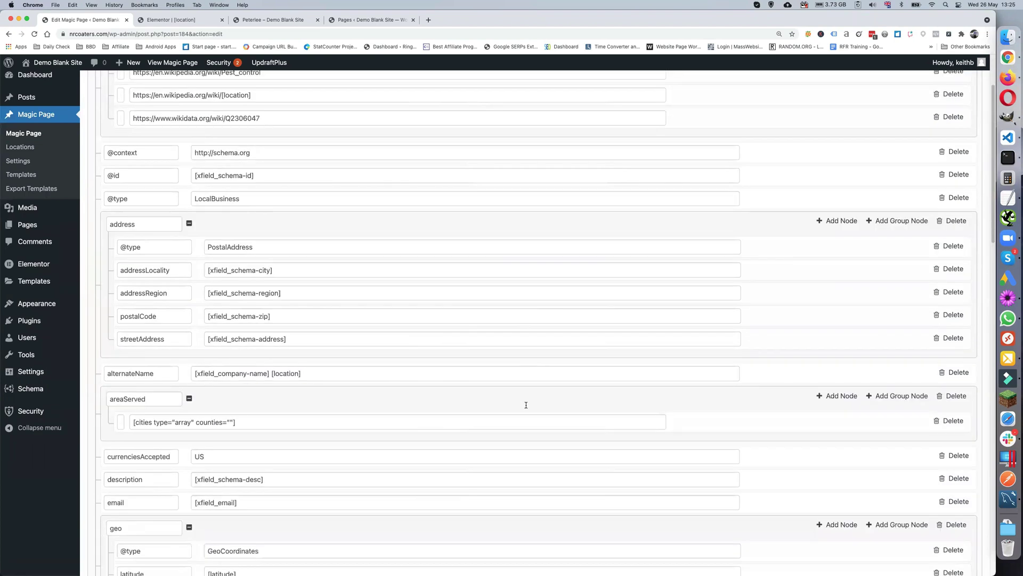
{"action": "scroll", "coordinate": [526, 405], "scroll_direction": "down", "scroll_amount": 8}
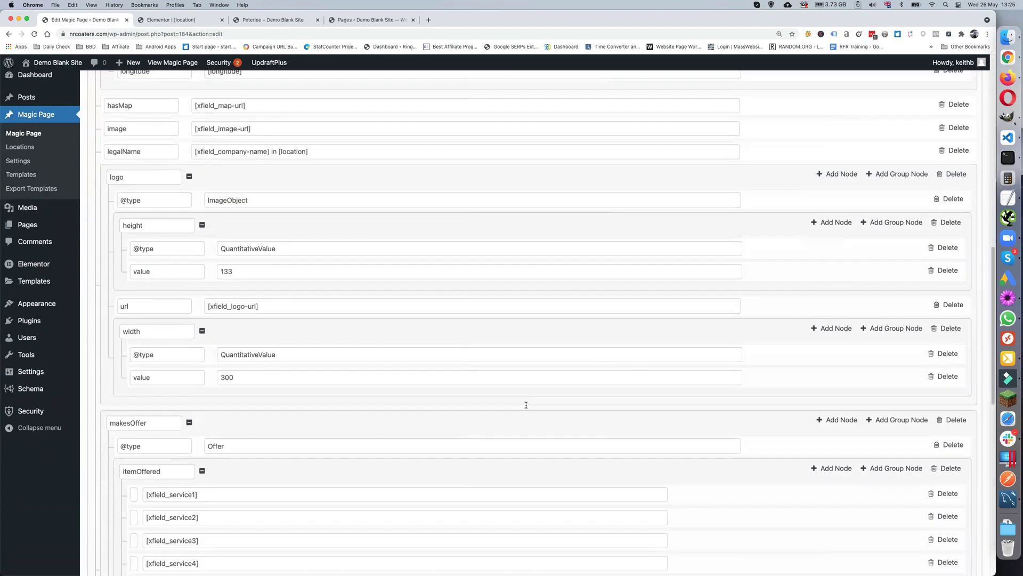
{"action": "scroll", "coordinate": [526, 407], "scroll_direction": "down", "scroll_amount": 6}
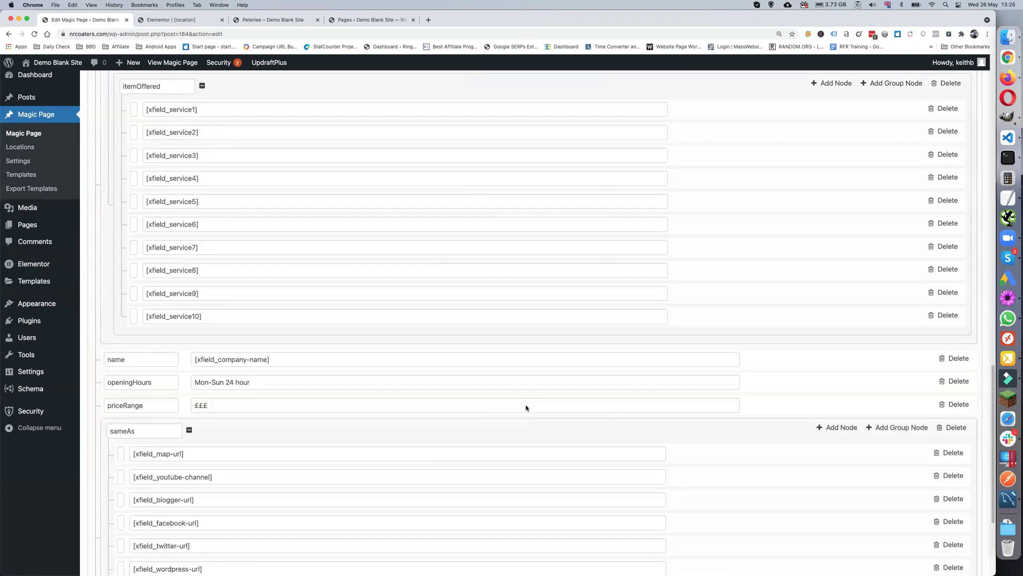
{"action": "scroll", "coordinate": [526, 405], "scroll_direction": "down", "scroll_amount": 2}
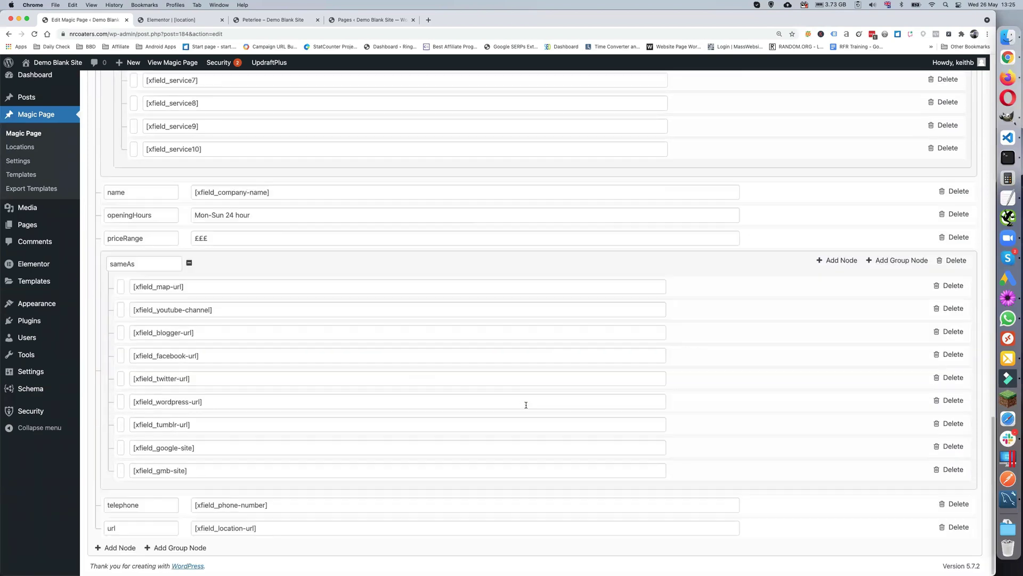
{"action": "scroll", "coordinate": [526, 405], "scroll_direction": "up", "scroll_amount": 20}
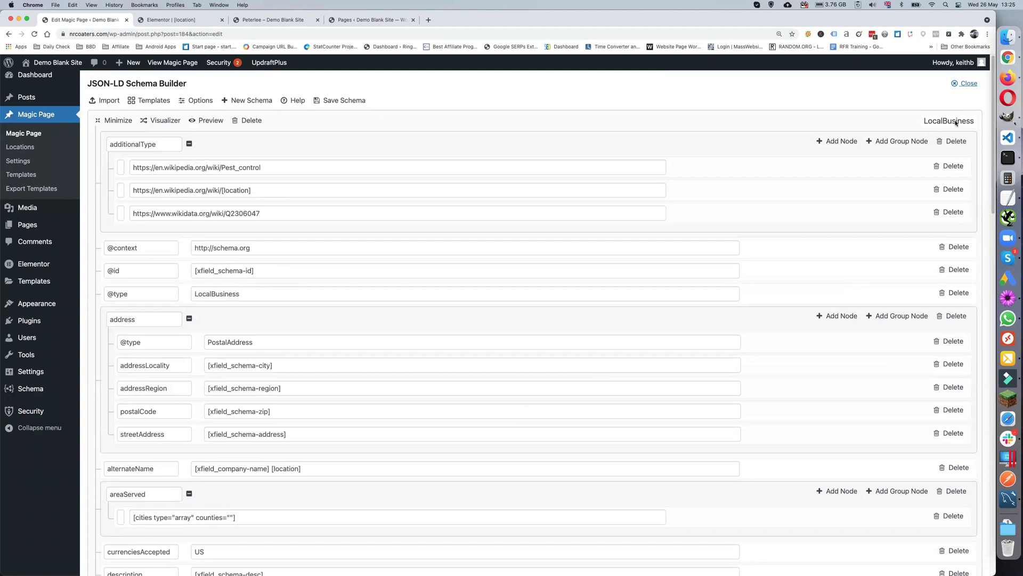
Close the Schema Builder and review the updated [location] Magic Page with its SEO and schema settings.
{"action": "left_click", "coordinate": [968, 85]}
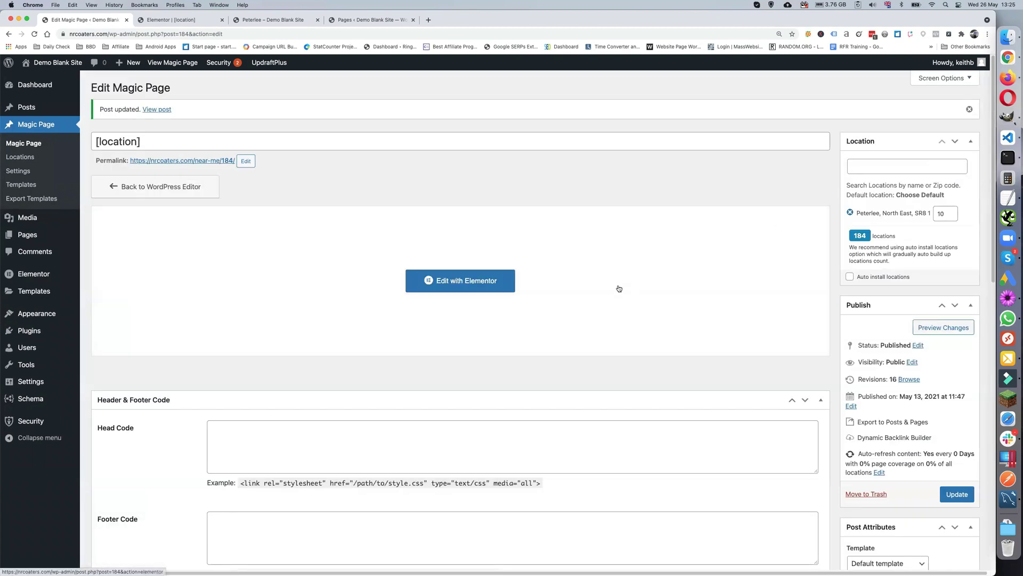
{"action": "scroll", "coordinate": [617, 287], "scroll_direction": "down", "scroll_amount": 5}
{"action": "scroll", "coordinate": [617, 287], "scroll_direction": "down", "scroll_amount": 6}
{"action": "scroll", "coordinate": [617, 288], "scroll_direction": "up", "scroll_amount": 4}
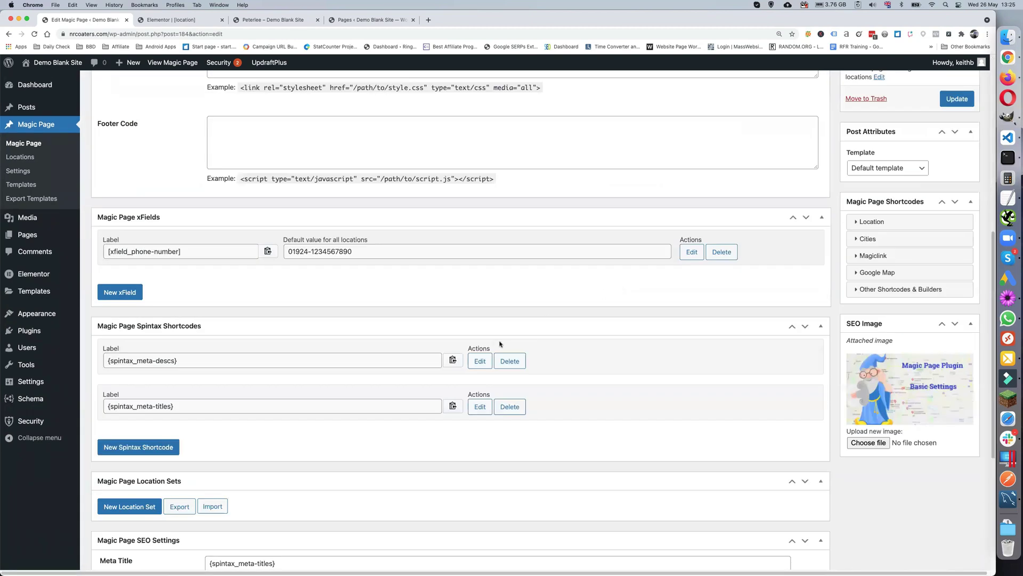
{"action": "scroll", "coordinate": [405, 356], "scroll_direction": "up", "scroll_amount": 5}
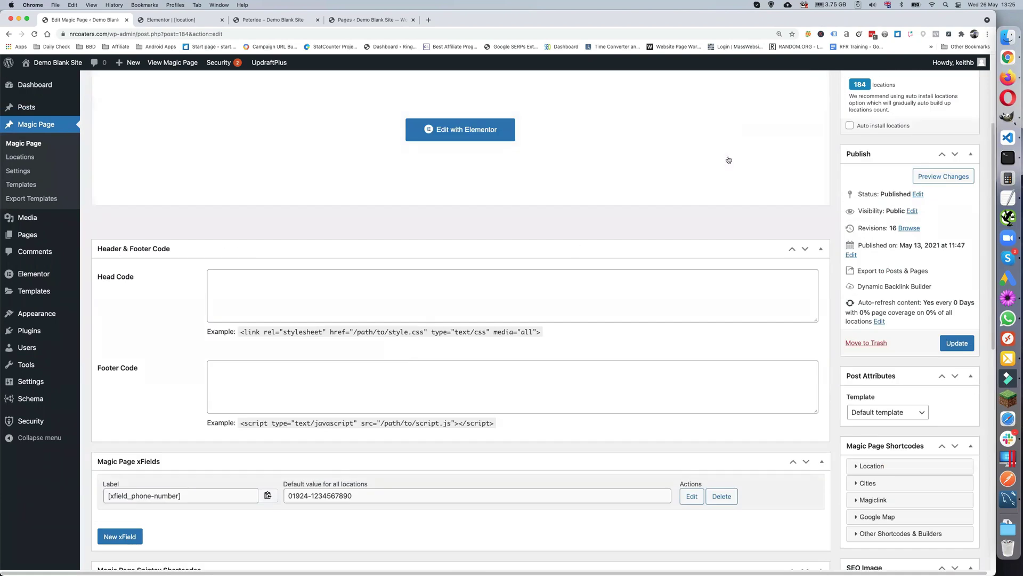
{"action": "scroll", "coordinate": [666, 192], "scroll_direction": "down", "scroll_amount": 4}
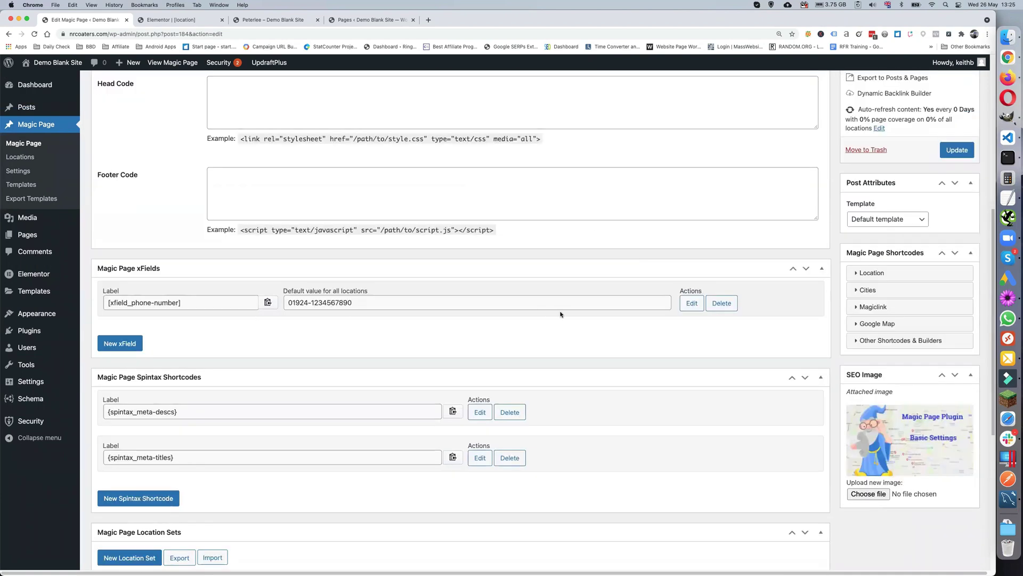
{"action": "scroll", "coordinate": [405, 320], "scroll_direction": "down", "scroll_amount": 2}
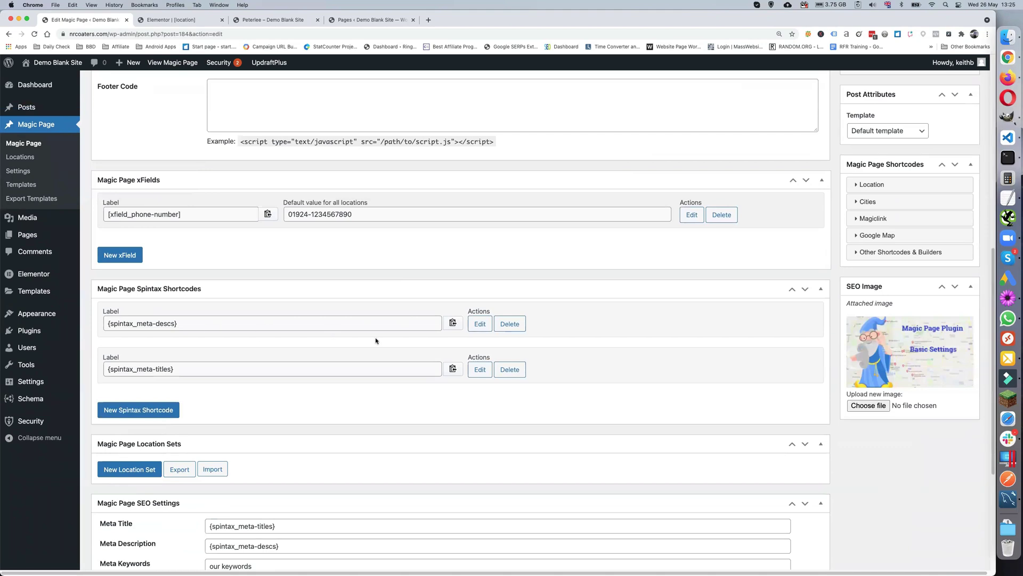
{"action": "scroll", "coordinate": [375, 341], "scroll_direction": "down", "scroll_amount": 5}
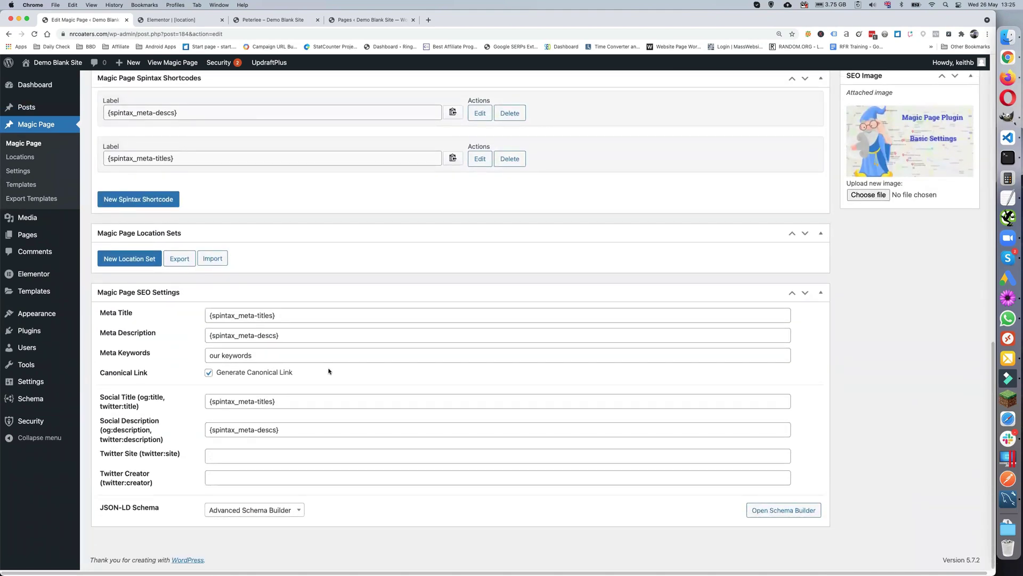
{"action": "scroll", "coordinate": [328, 371], "scroll_direction": "up", "scroll_amount": 11}
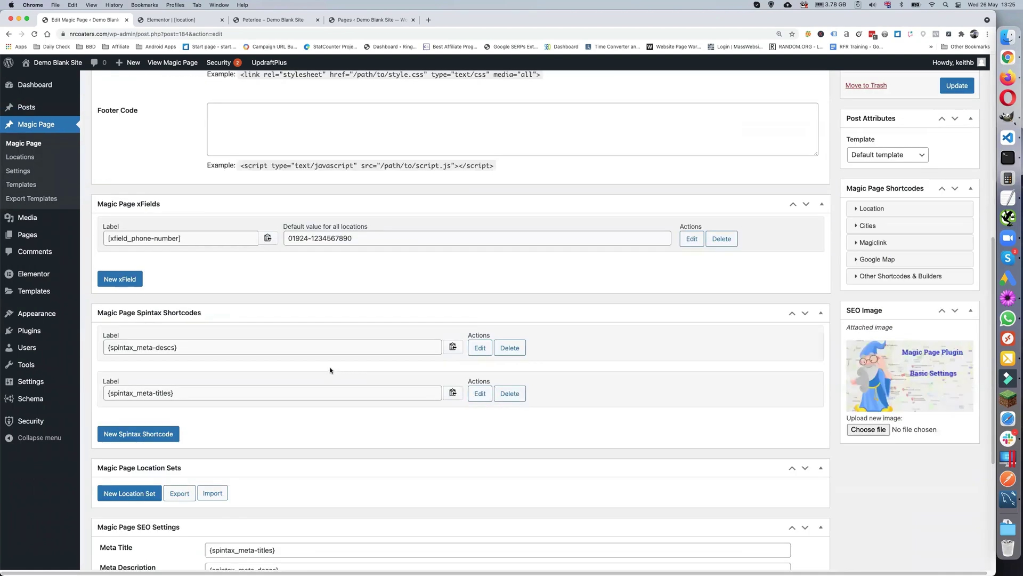
{"action": "scroll", "coordinate": [447, 357], "scroll_direction": "up", "scroll_amount": 4}
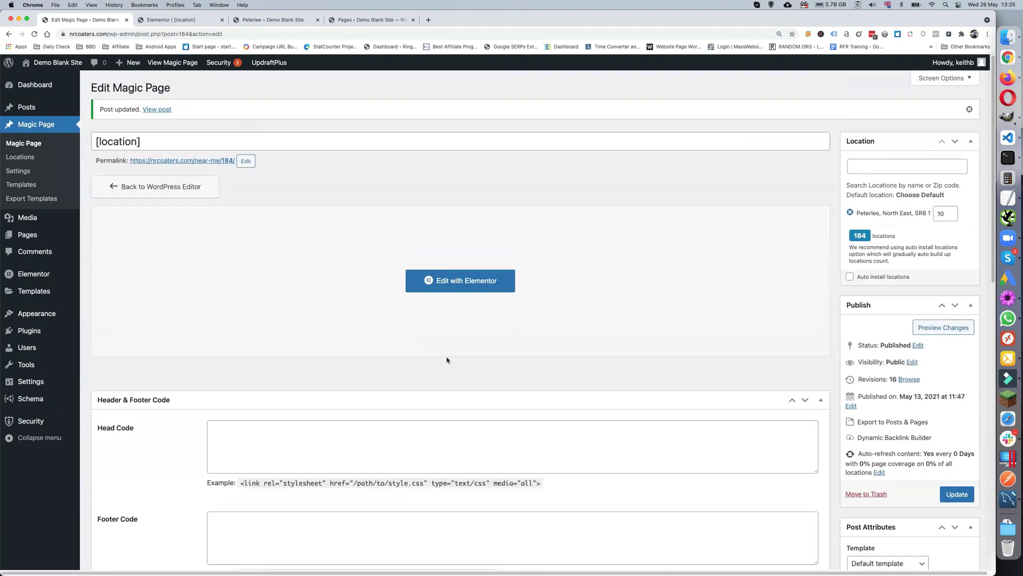
{"action": "scroll", "coordinate": [682, 357], "scroll_direction": "down", "scroll_amount": 1}
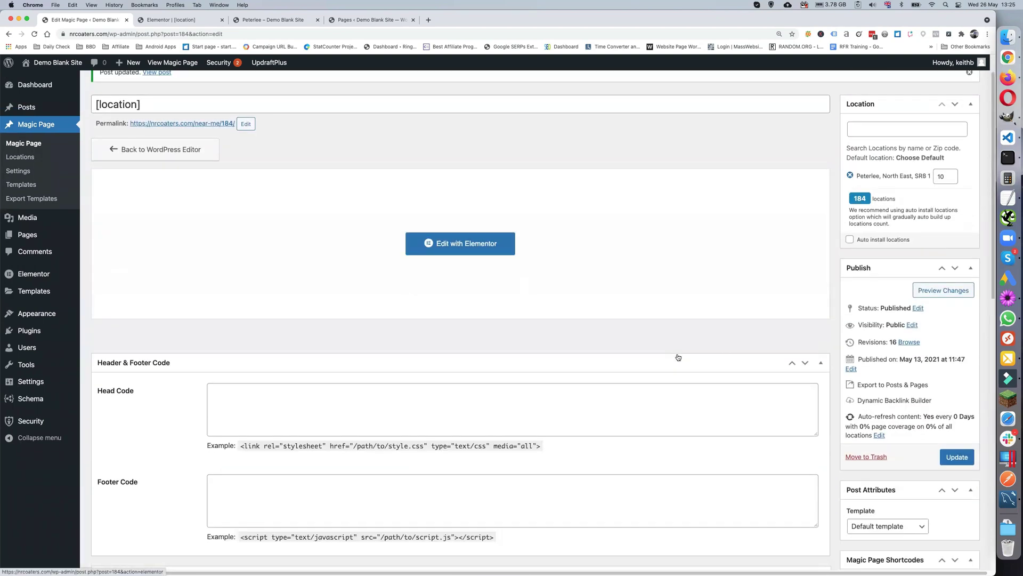
In the export dialog, create a new 'Doors and Windows' group, then set the group back to Access Control.
{"action": "left_click", "coordinate": [896, 386]}
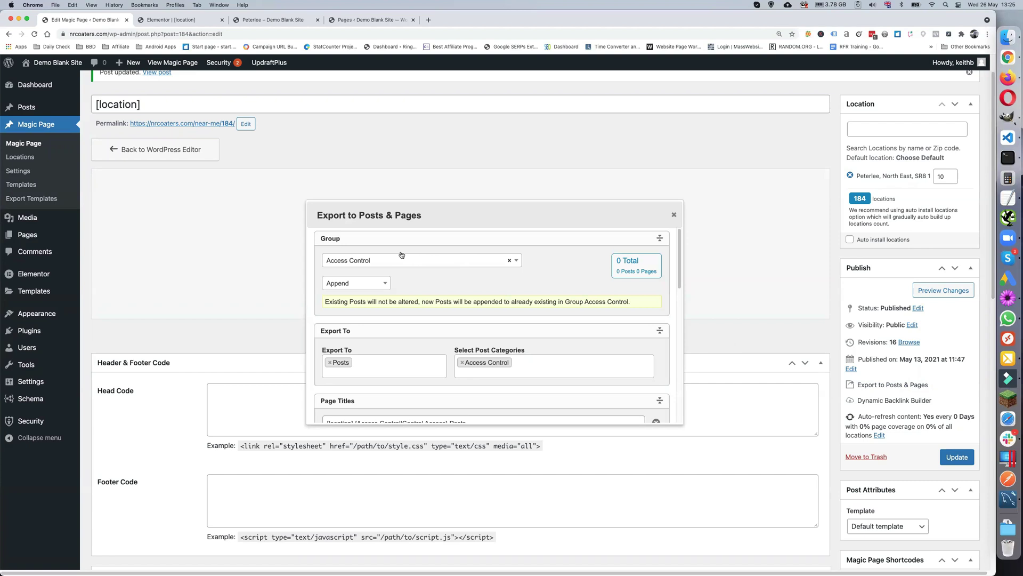
{"action": "left_click", "coordinate": [468, 264]}
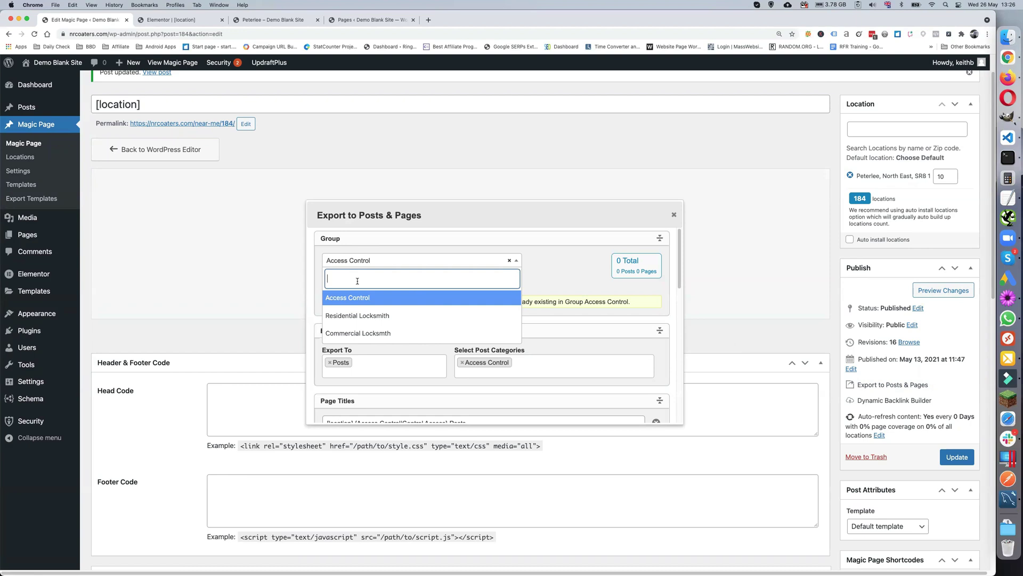
{"action": "type", "text": "Dorrs"}
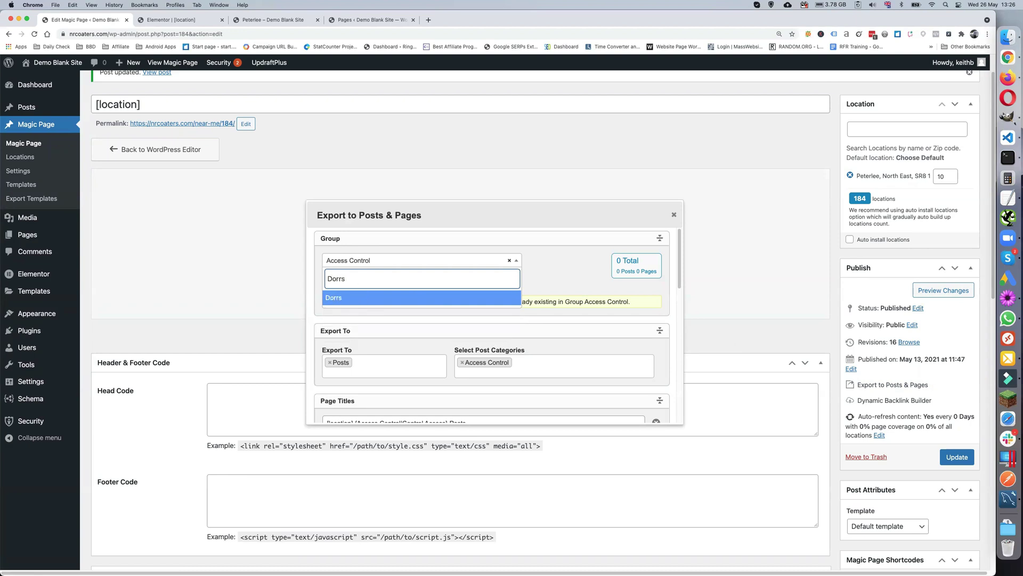
{"action": "type", "text": "ors and"}
{"action": "type", "text": " Wo"}
{"action": "type", "text": "indows"}
{"action": "left_click", "coordinate": [353, 298]}
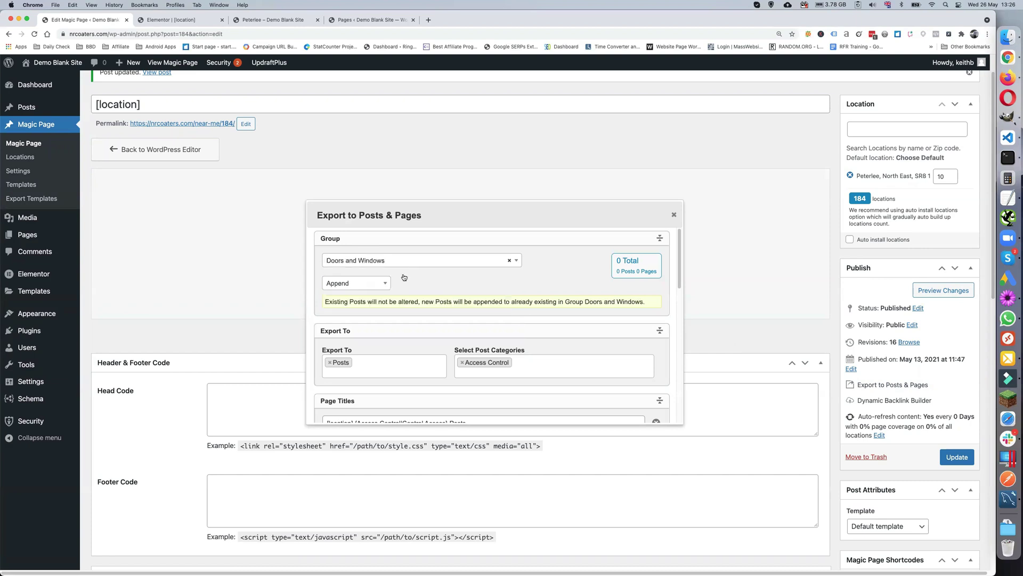
{"action": "left_click", "coordinate": [476, 262]}
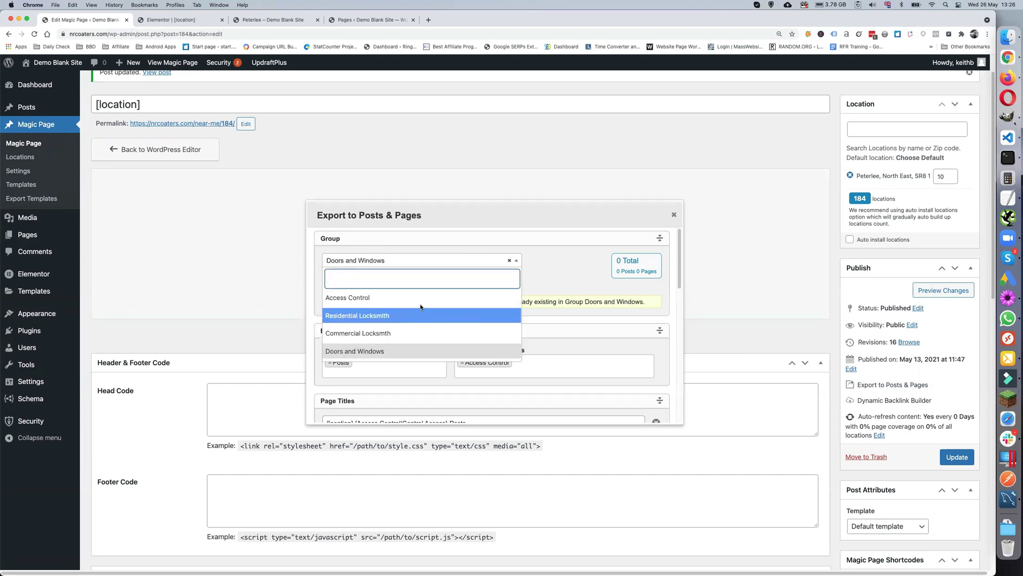
{"action": "left_click", "coordinate": [421, 297]}
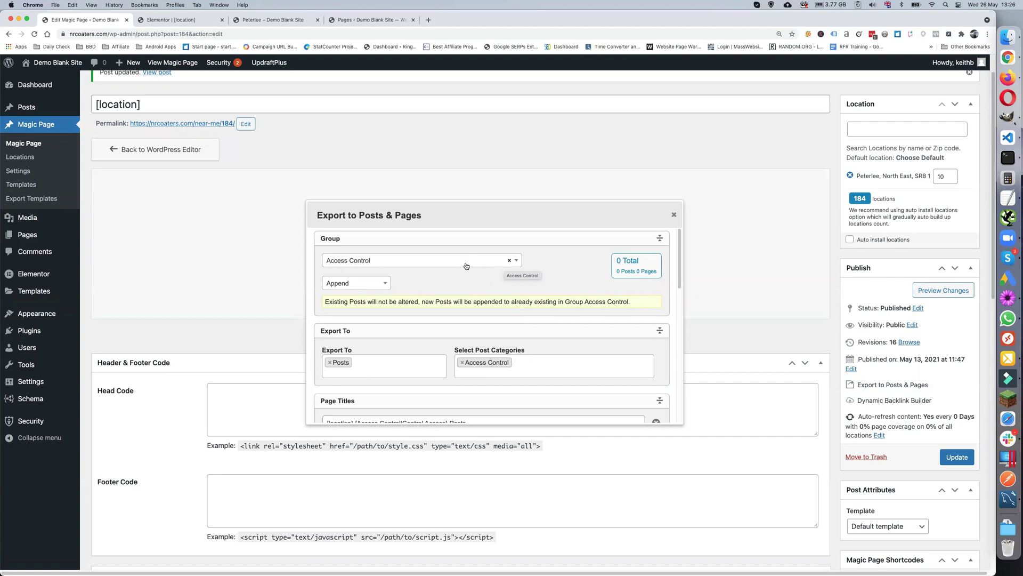
Set the existing-posts handling from Append to Overwrite existing.
{"action": "left_click", "coordinate": [371, 283]}
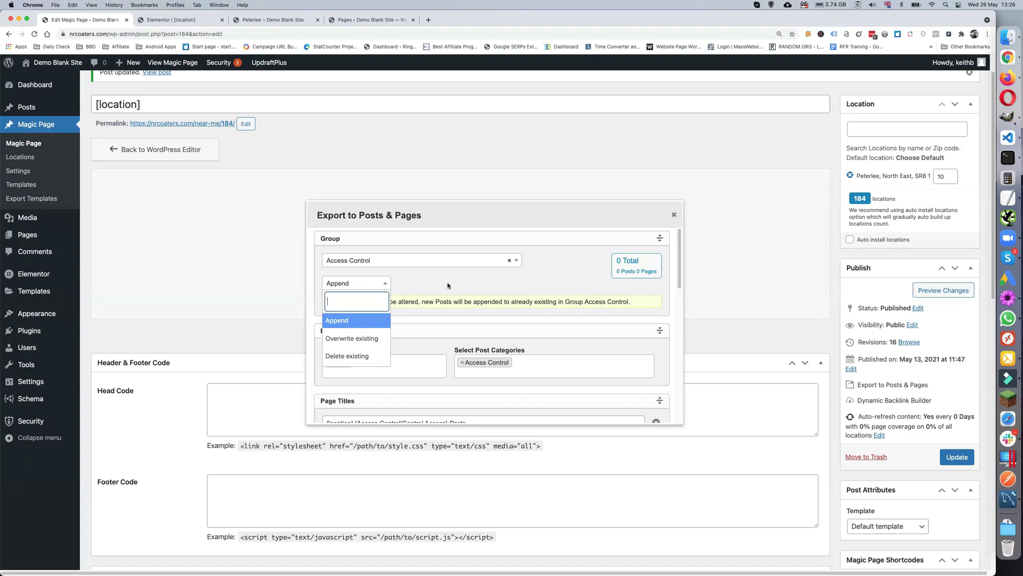
{"action": "left_click", "coordinate": [375, 340]}
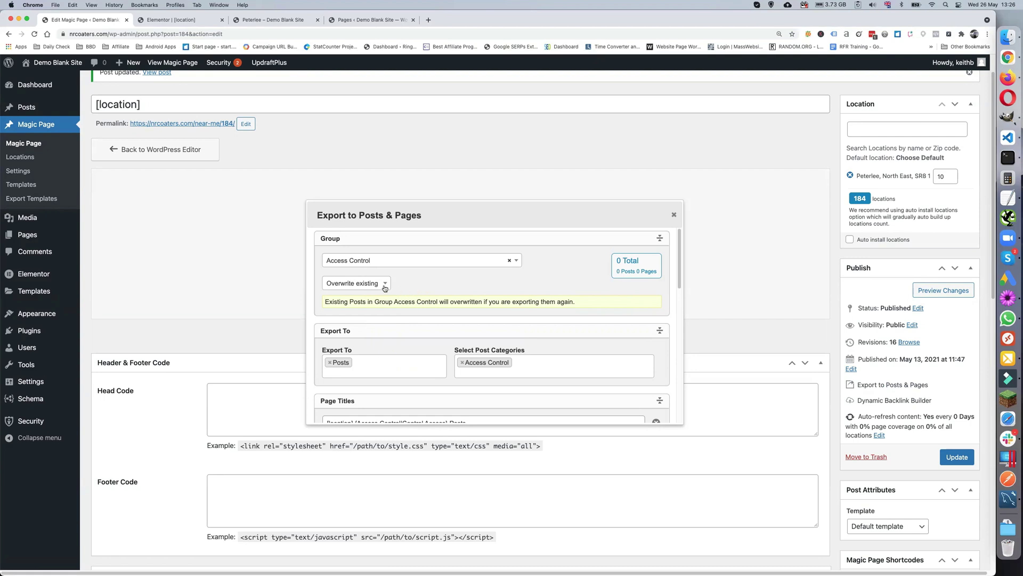
{"action": "left_click", "coordinate": [383, 286]}
{"action": "left_click", "coordinate": [433, 287]}
Switch to Delete existing, then reload the Pages list showing only Home Page and Privacy Policy.
{"action": "left_click", "coordinate": [385, 286]}
{"action": "left_click", "coordinate": [373, 356]}
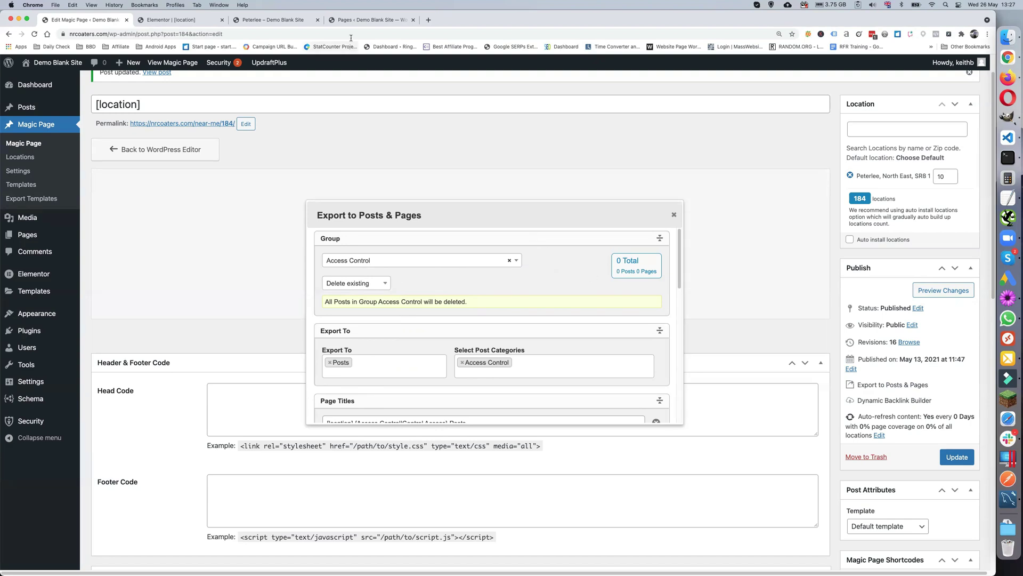
{"action": "left_click", "coordinate": [354, 20]}
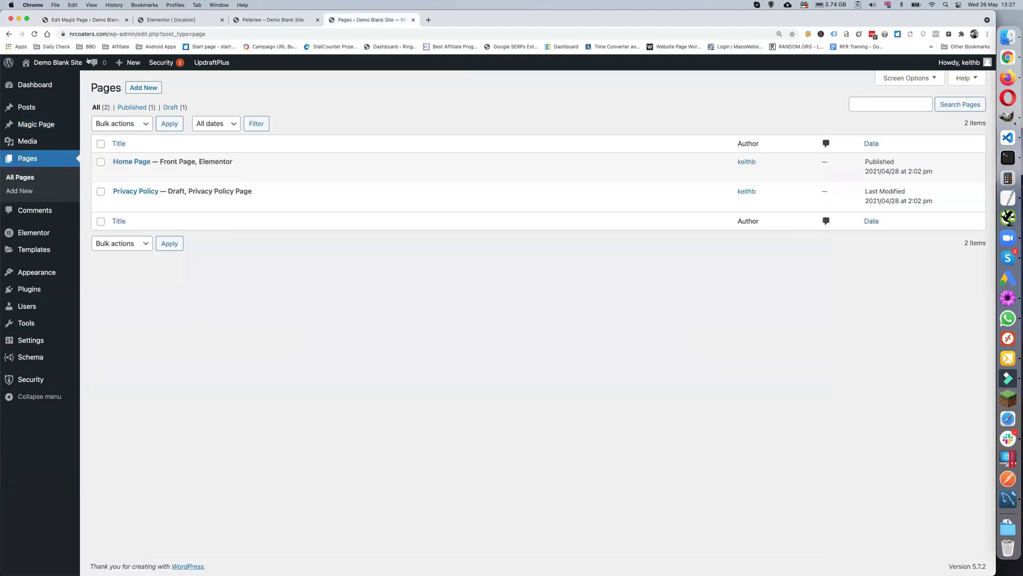
{"action": "left_click", "coordinate": [35, 34]}
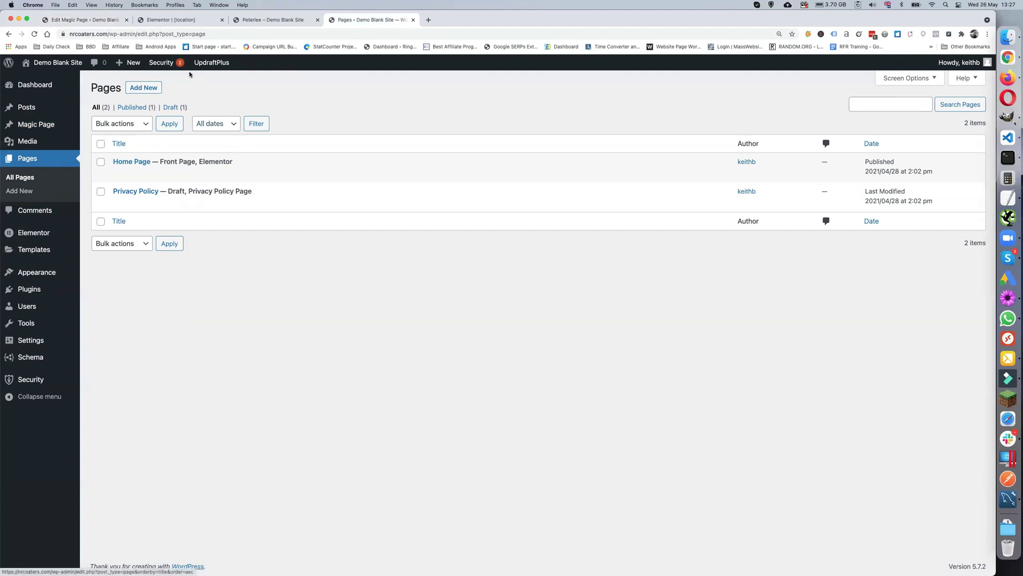
{"action": "left_click", "coordinate": [79, 20]}
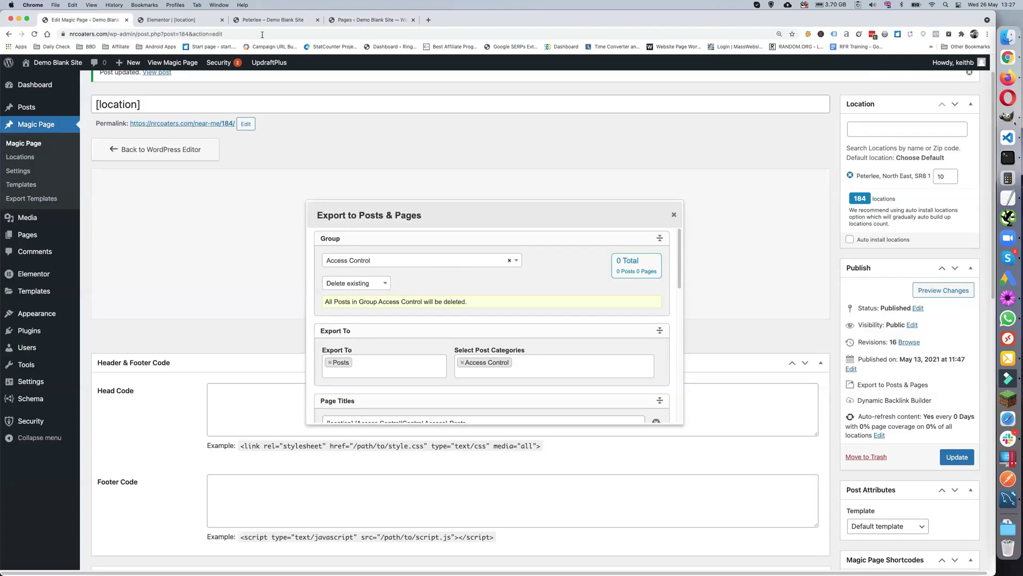
{"action": "scroll", "coordinate": [480, 283], "scroll_direction": "down", "scroll_amount": 2}
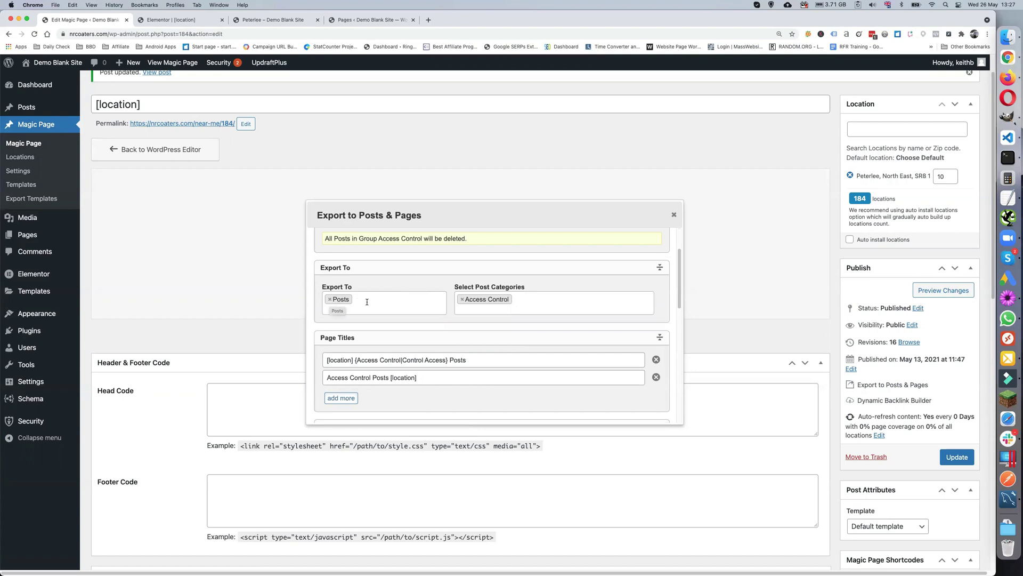
{"action": "left_click", "coordinate": [337, 312]}
{"action": "left_click", "coordinate": [353, 347]}
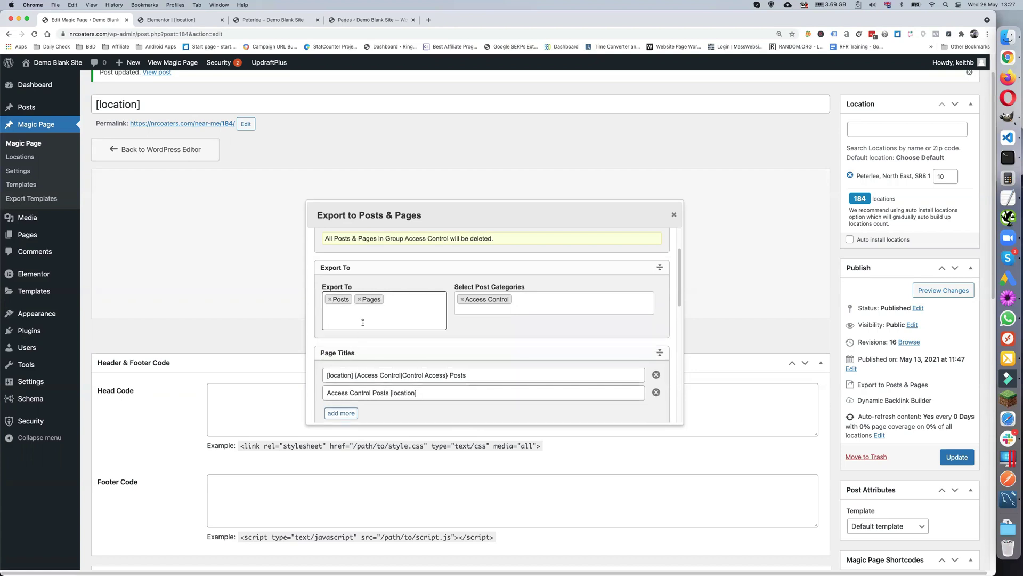
{"action": "left_click", "coordinate": [329, 300]}
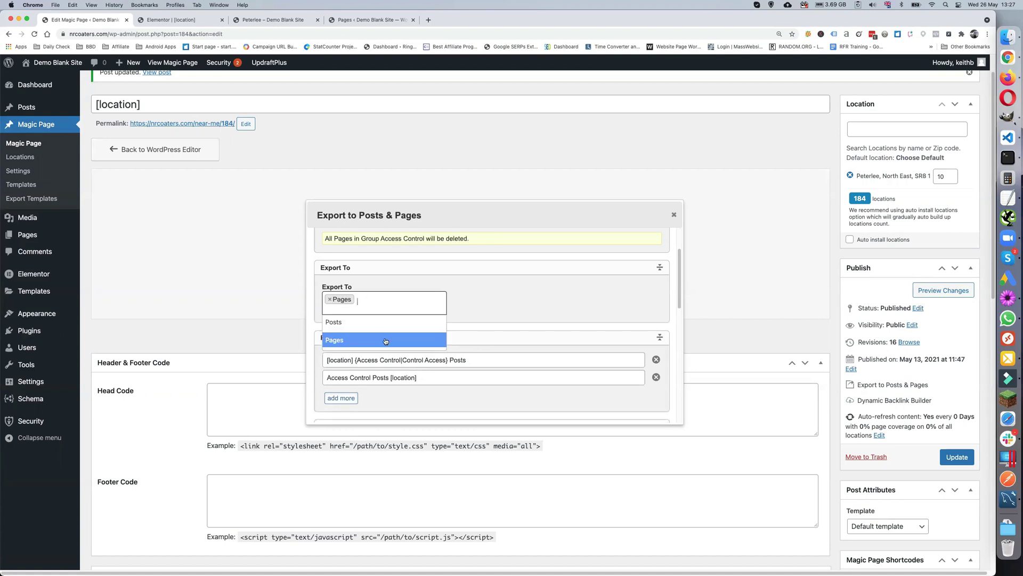
{"action": "left_click", "coordinate": [390, 340]}
{"action": "left_click", "coordinate": [378, 302]}
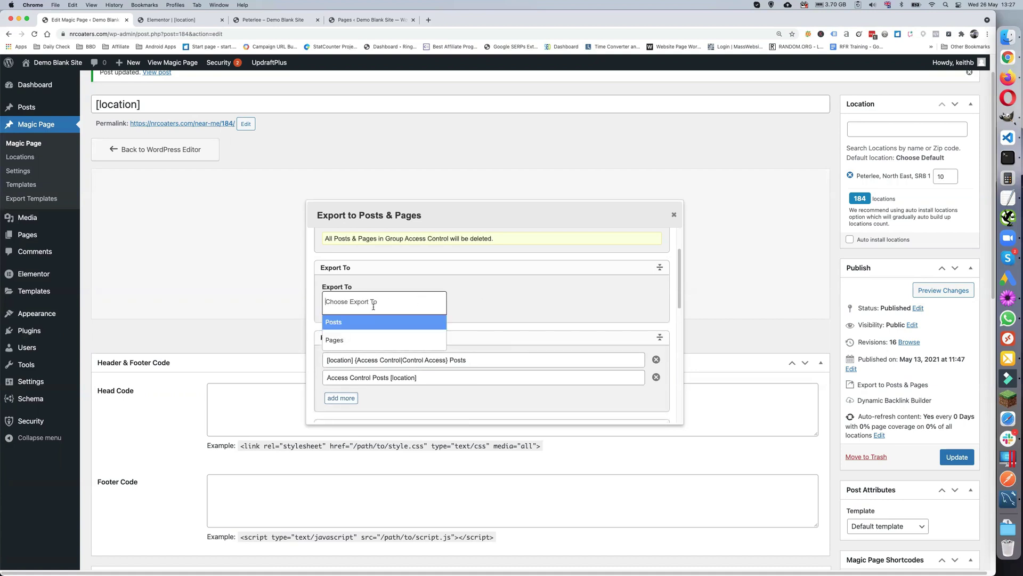
{"action": "left_click", "coordinate": [358, 342]}
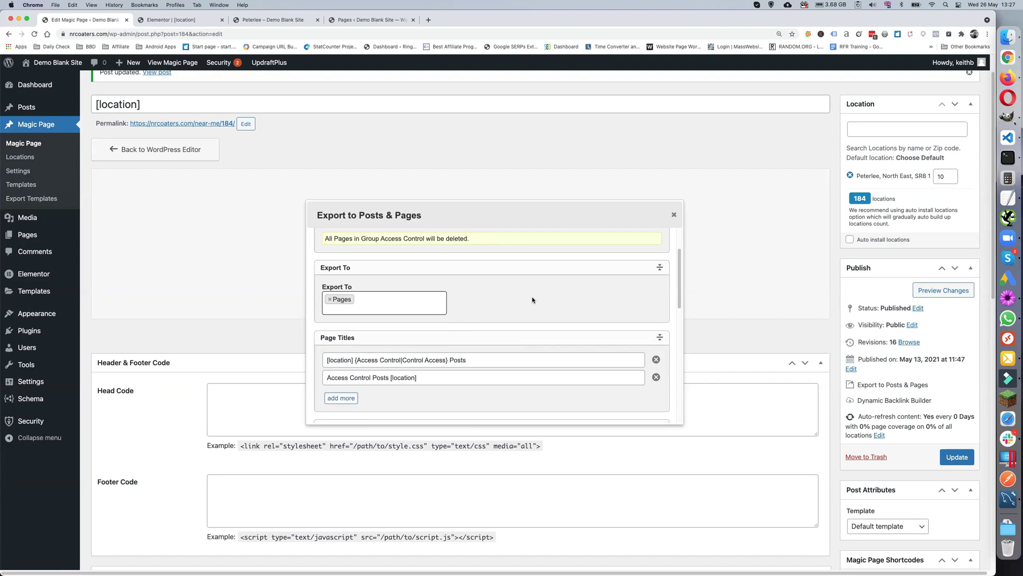
{"action": "left_click", "coordinate": [330, 299]}
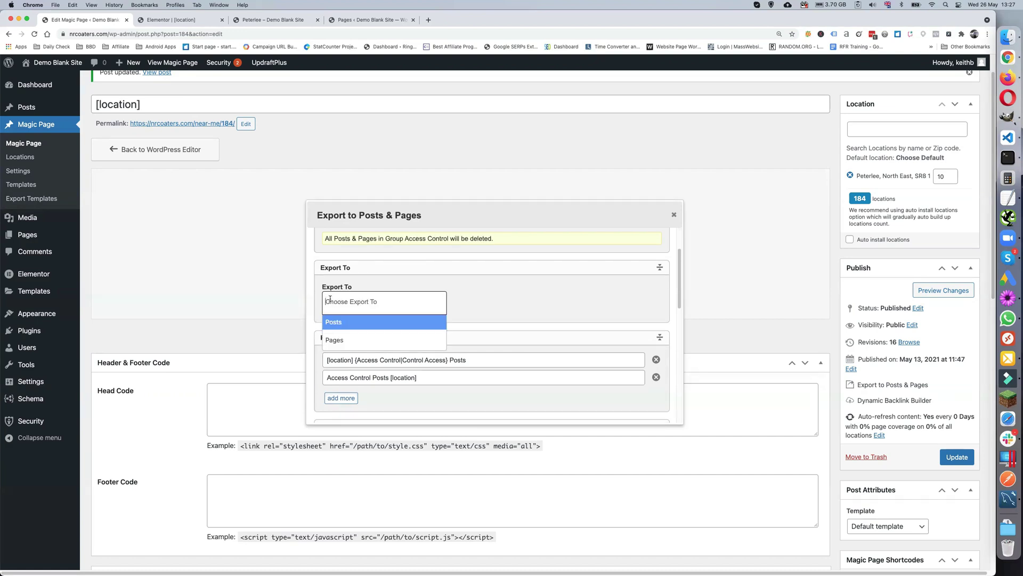
{"action": "left_click", "coordinate": [348, 322]}
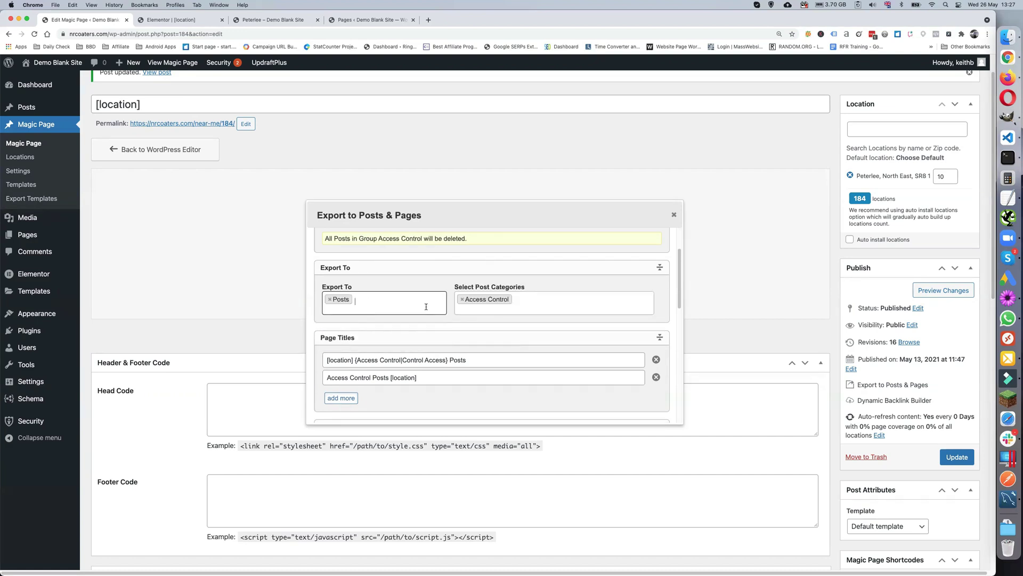
Re-add the Access Control category and change the export destination from Posts to Pages.
{"action": "left_click", "coordinate": [462, 302]}
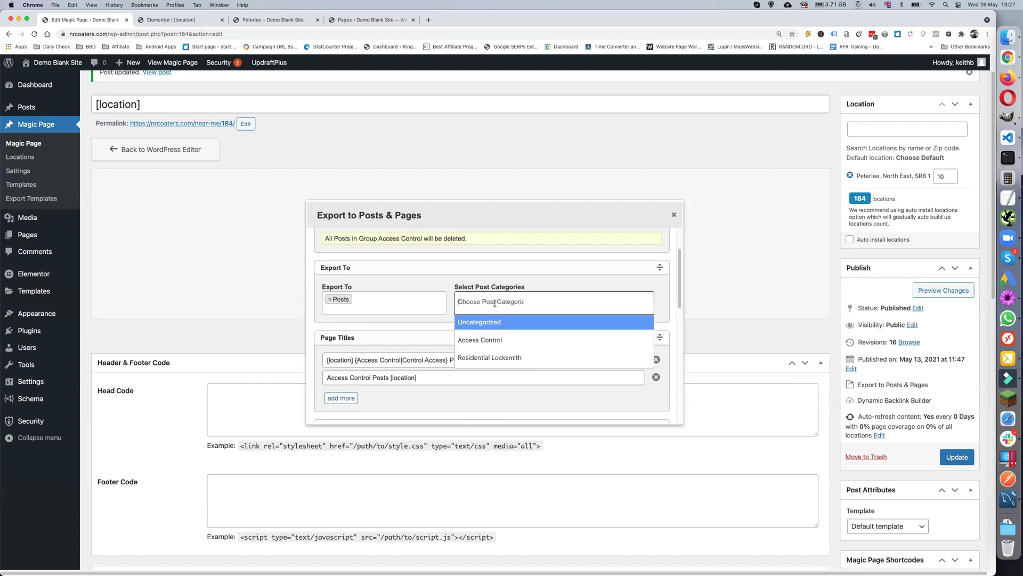
{"action": "left_click", "coordinate": [498, 339]}
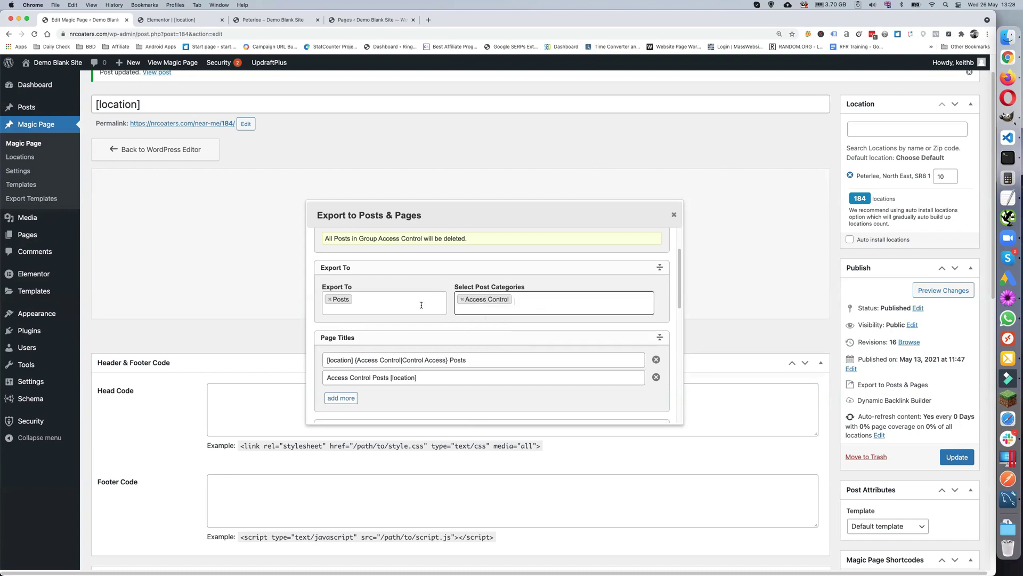
{"action": "left_click", "coordinate": [341, 305]}
{"action": "left_click", "coordinate": [383, 340]}
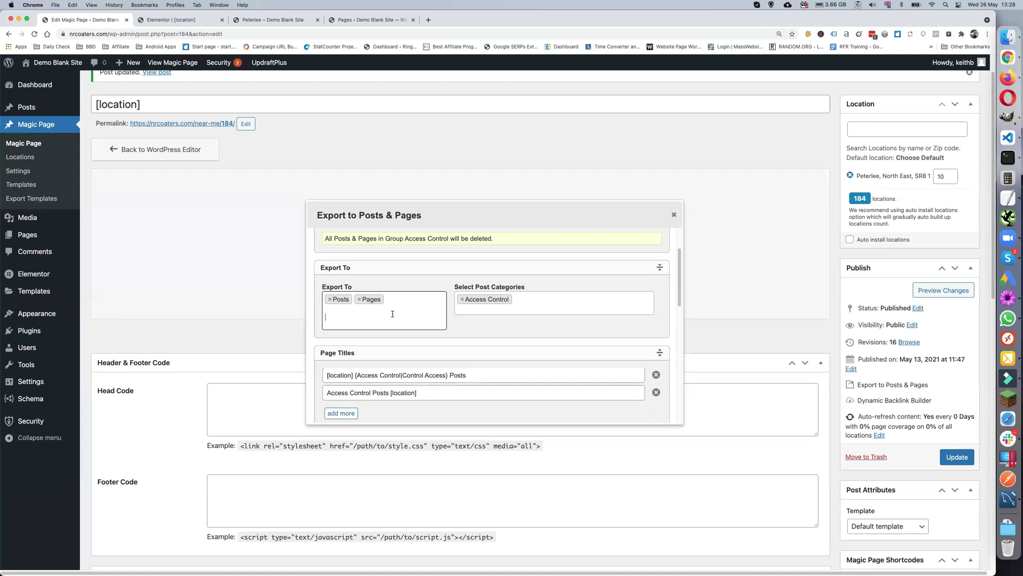
{"action": "left_click", "coordinate": [330, 299]}
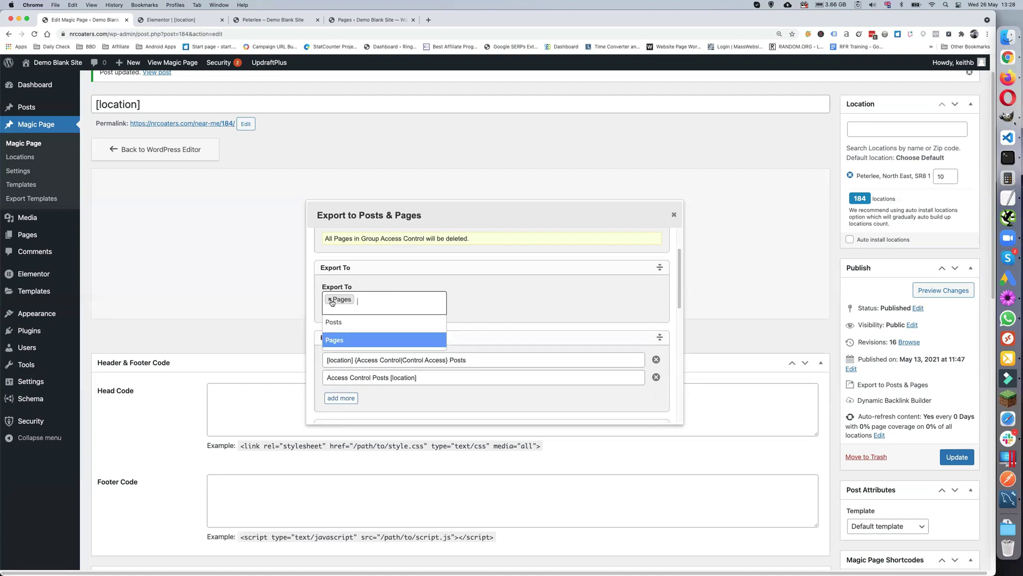
Add three custom URL fields under URL Options, then remove all three empty ones.
{"action": "left_click", "coordinate": [474, 304]}
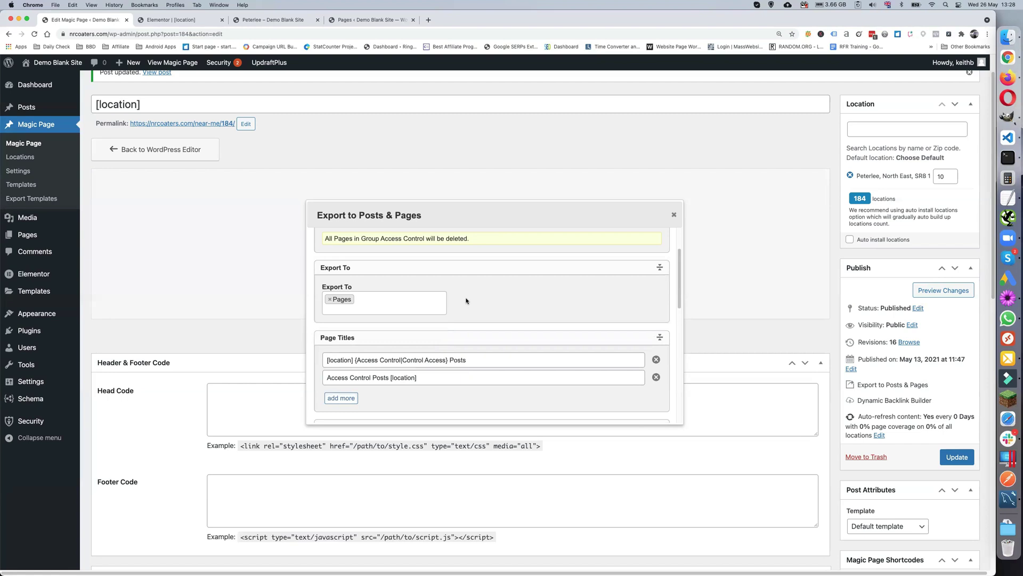
{"action": "scroll", "coordinate": [461, 298], "scroll_direction": "down", "scroll_amount": 2}
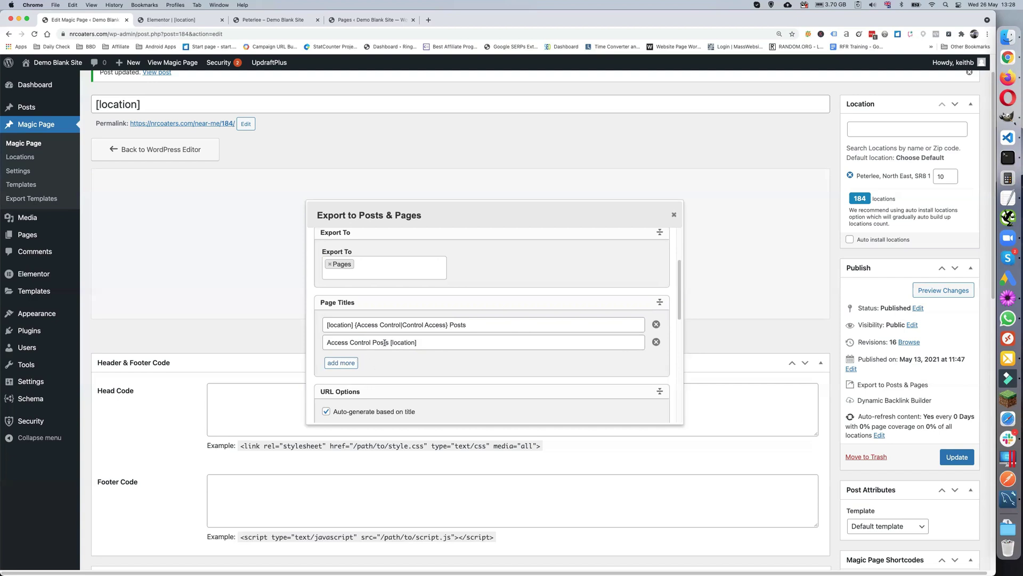
{"action": "scroll", "coordinate": [384, 343], "scroll_direction": "down", "scroll_amount": 2}
{"action": "scroll", "coordinate": [383, 344], "scroll_direction": "down", "scroll_amount": 1}
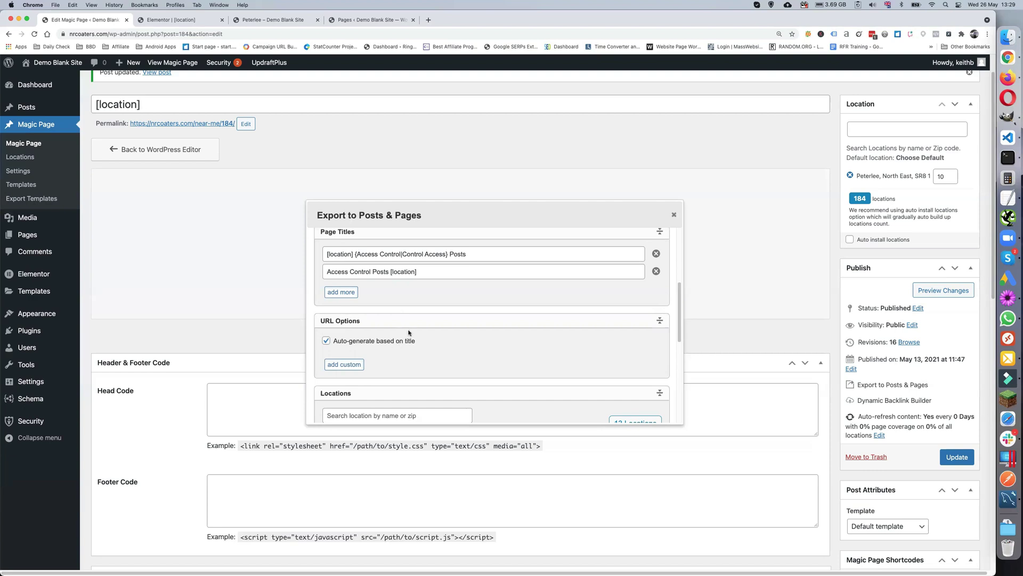
{"action": "scroll", "coordinate": [387, 264], "scroll_direction": "up", "scroll_amount": 1}
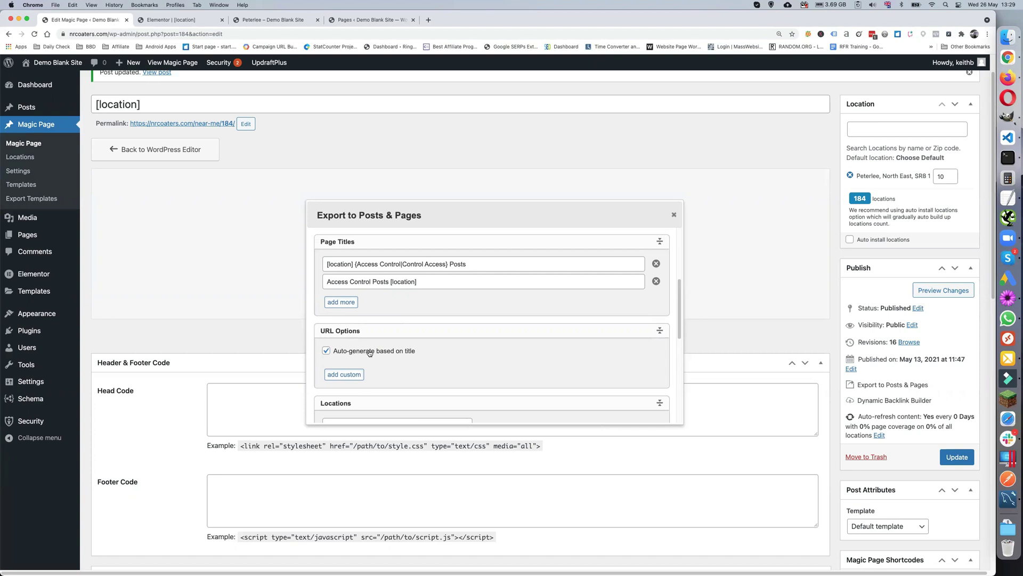
{"action": "left_click", "coordinate": [337, 375]}
{"action": "left_click", "coordinate": [353, 372]}
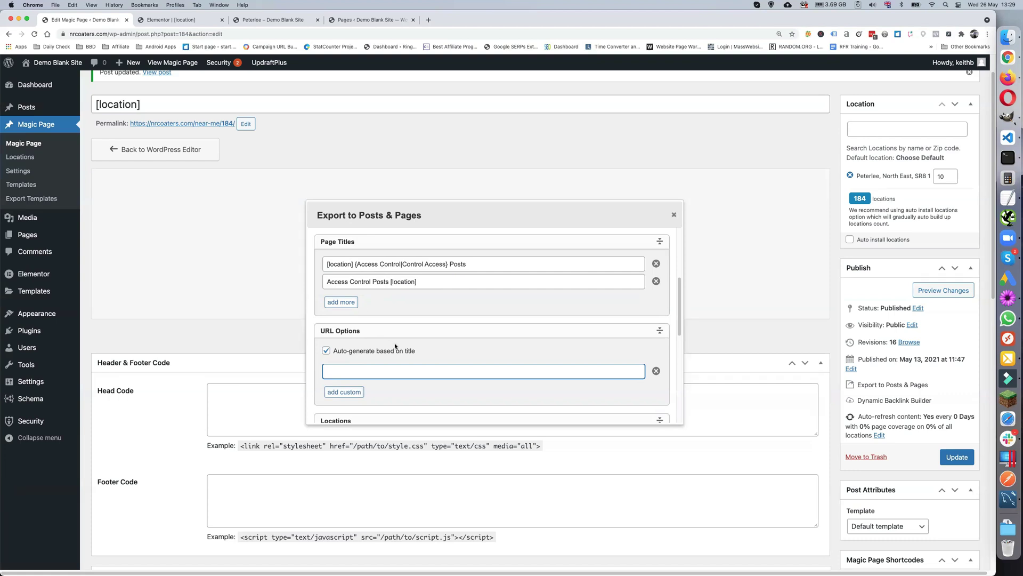
{"action": "left_click", "coordinate": [358, 392]}
{"action": "left_click", "coordinate": [355, 408]}
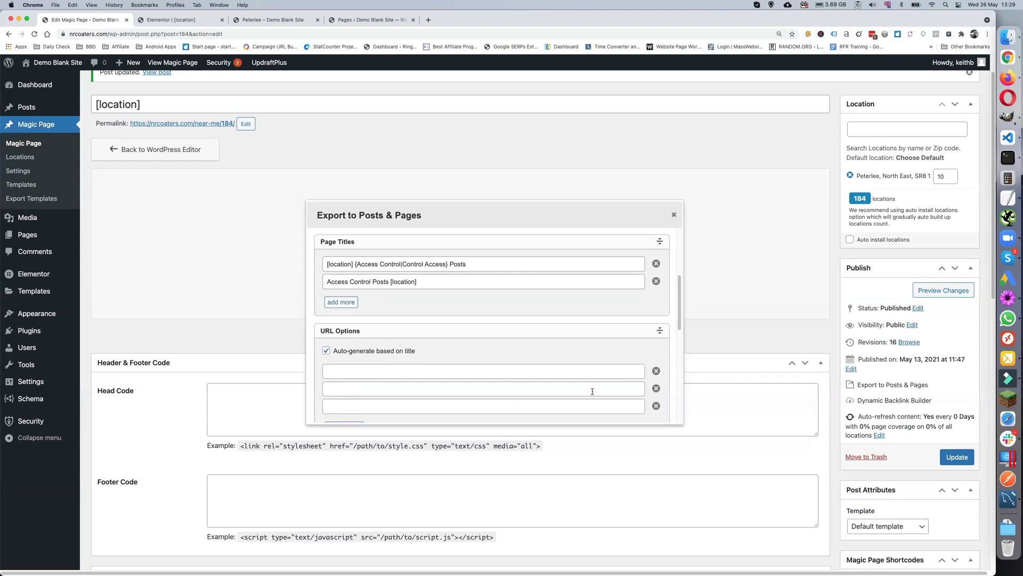
{"action": "left_click", "coordinate": [656, 405]}
{"action": "left_click", "coordinate": [656, 388]}
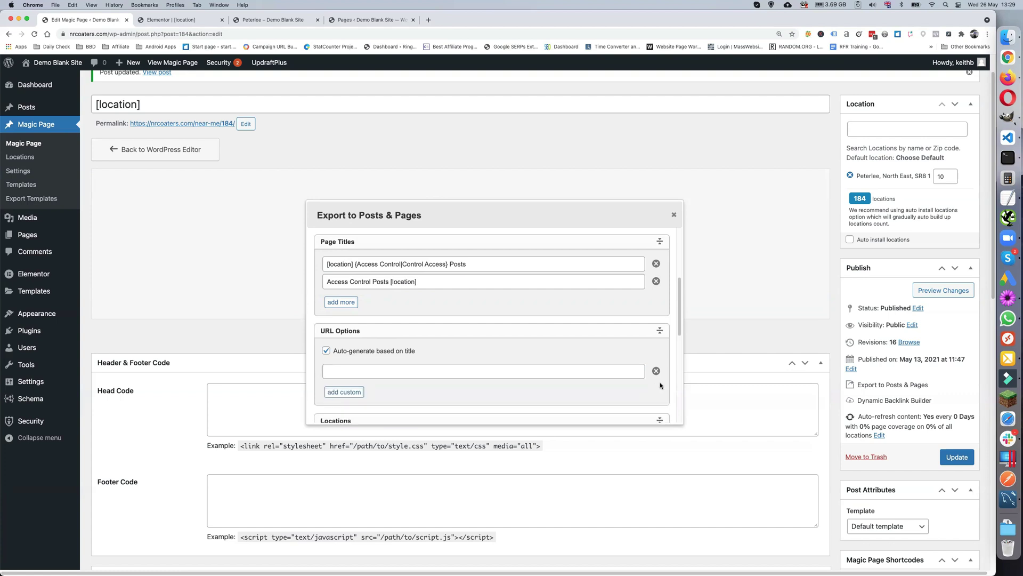
{"action": "left_click", "coordinate": [656, 371]}
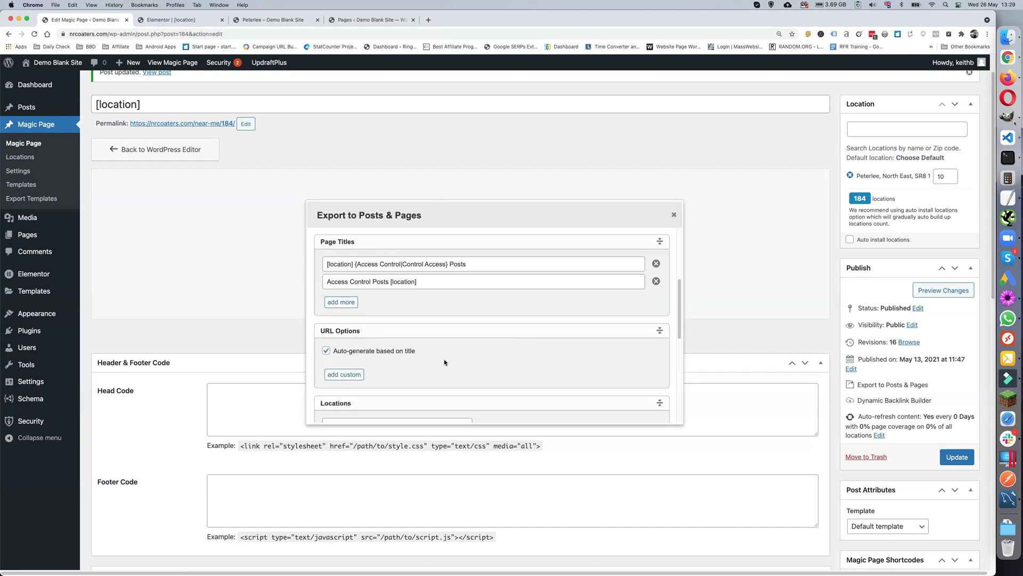
{"action": "scroll", "coordinate": [444, 362], "scroll_direction": "down", "scroll_amount": 3}
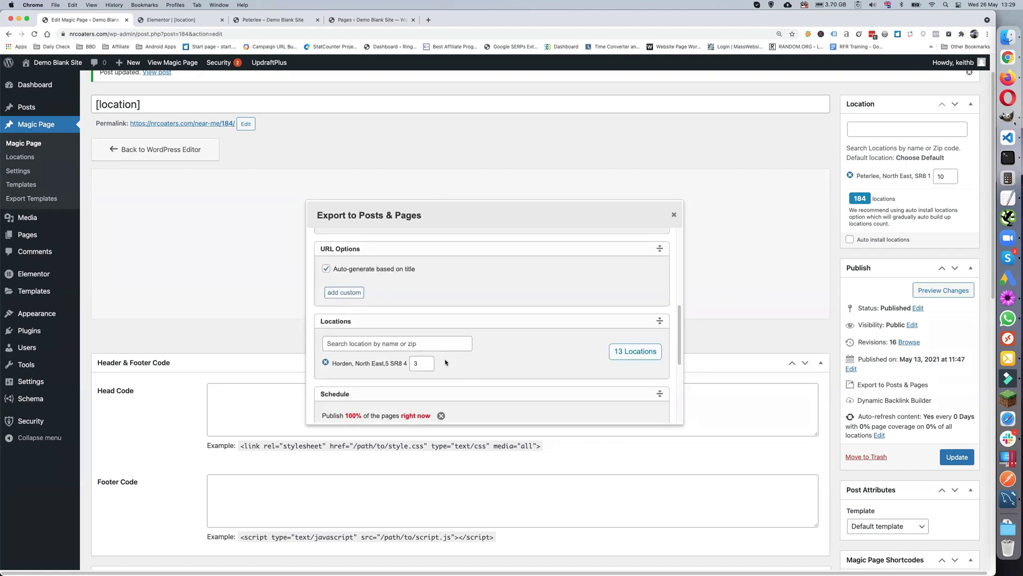
Replace the Horden location with Seaham, SR7 7, North East and set its radius to 3.
{"action": "left_click", "coordinate": [325, 363]}
{"action": "scroll", "coordinate": [469, 325], "scroll_direction": "down", "scroll_amount": 1}
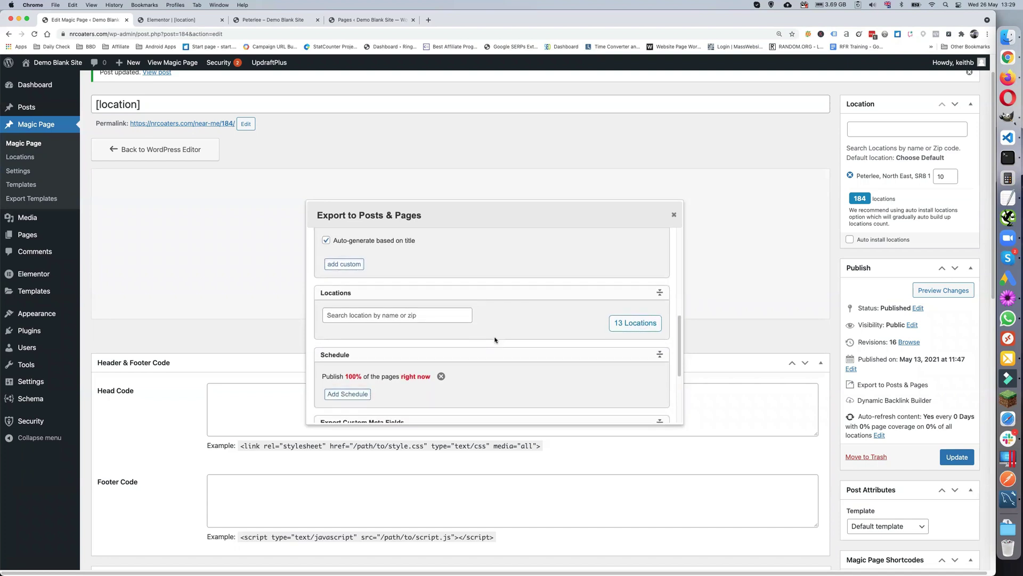
{"action": "left_click", "coordinate": [422, 314]}
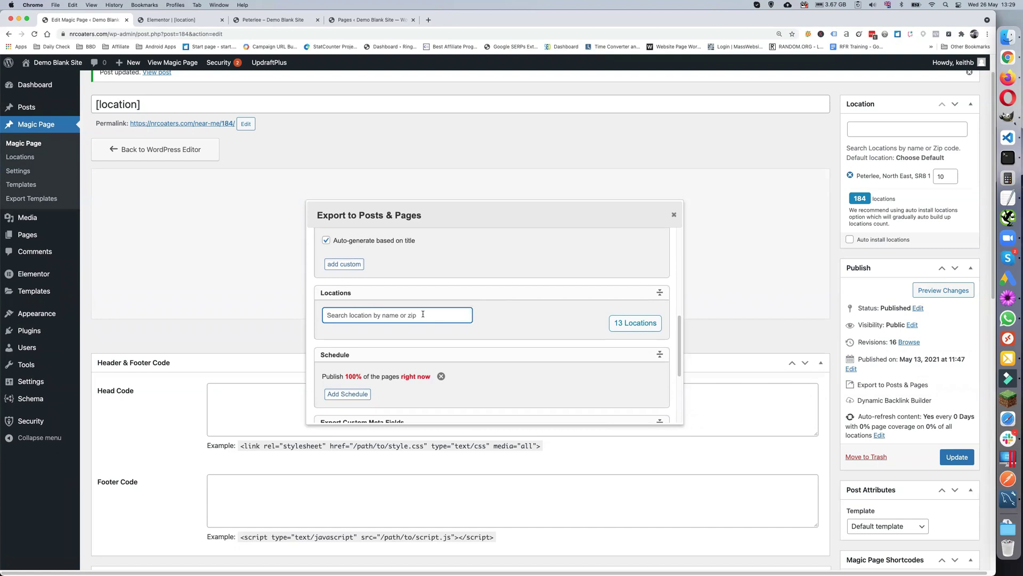
{"action": "type", "text": "seaham"}
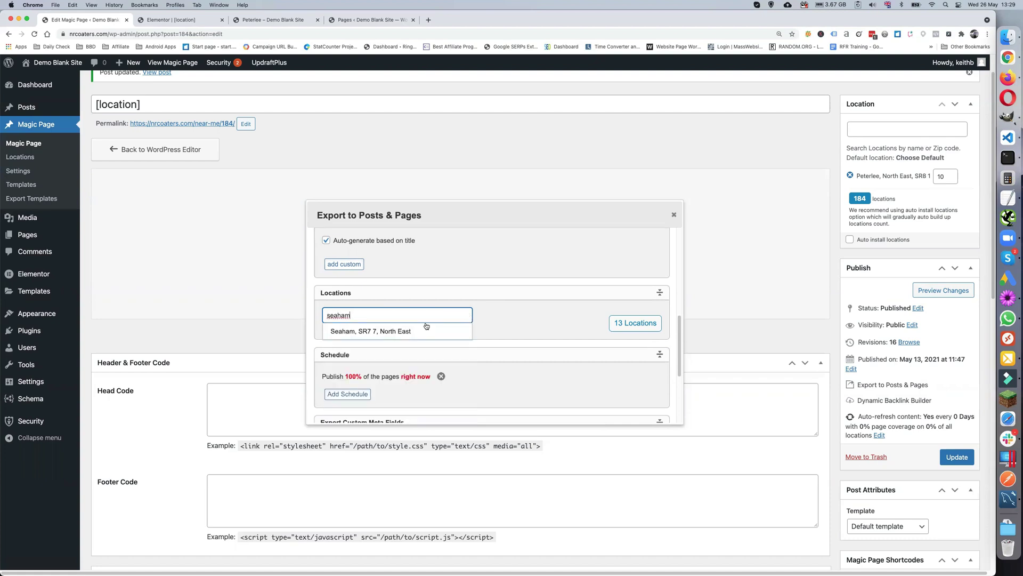
{"action": "left_click", "coordinate": [430, 331]}
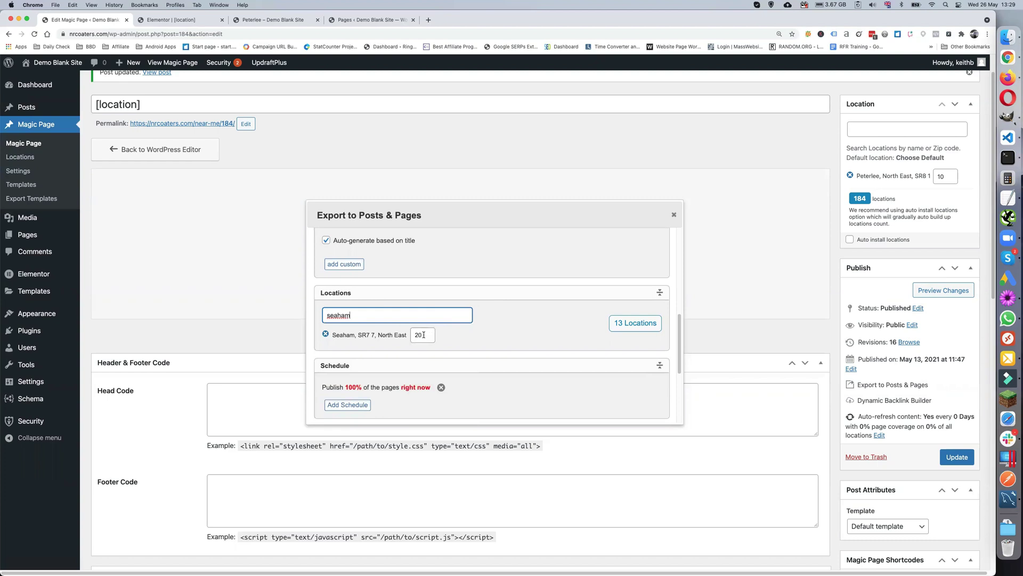
{"action": "left_click", "coordinate": [424, 335]}
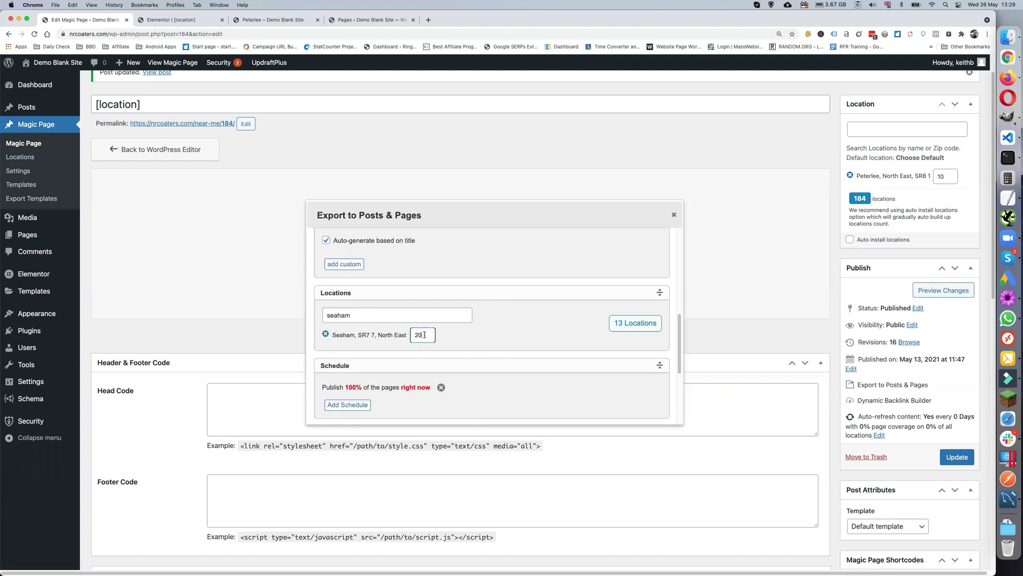
{"action": "double_click", "coordinate": [424, 335]}
{"action": "type", "text": "3"}
{"action": "left_click", "coordinate": [436, 315]}
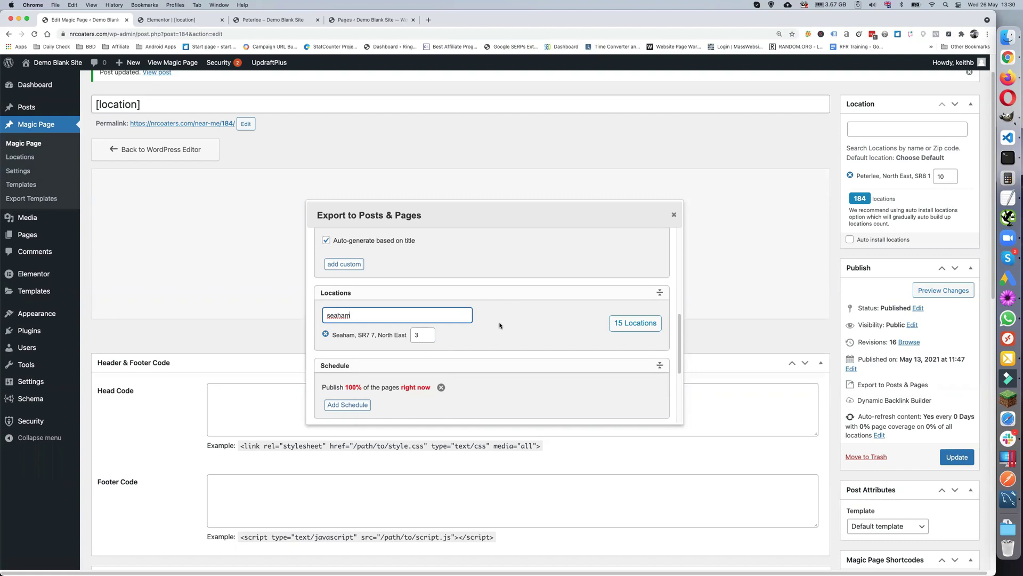
Change the Seaham radius to 25, then set it back to 3.
{"action": "scroll", "coordinate": [500, 325], "scroll_direction": "down", "scroll_amount": 1}
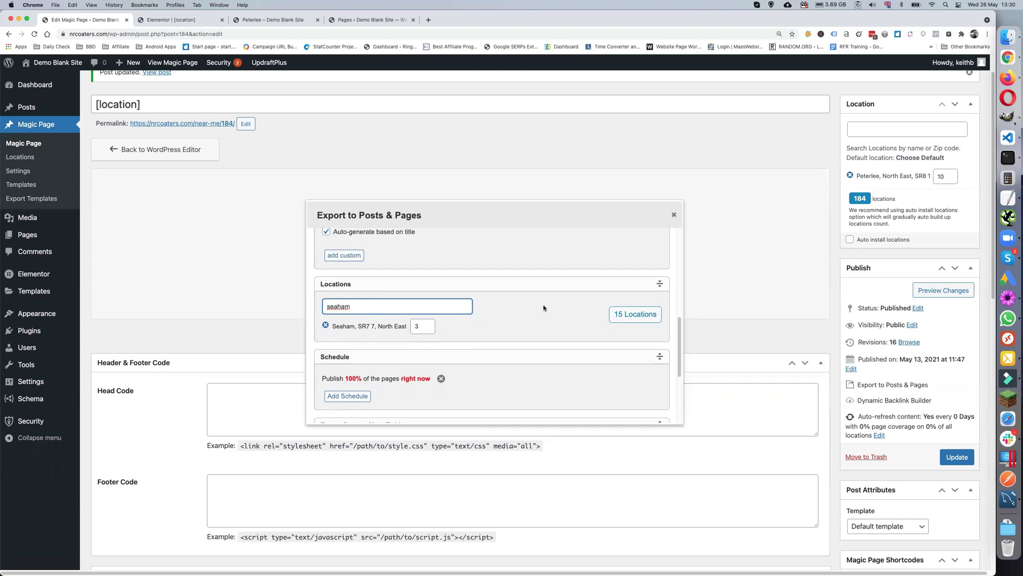
{"action": "scroll", "coordinate": [543, 306], "scroll_direction": "down", "scroll_amount": 2}
{"action": "scroll", "coordinate": [544, 307], "scroll_direction": "down", "scroll_amount": 1}
{"action": "scroll", "coordinate": [543, 307], "scroll_direction": "down", "scroll_amount": 1}
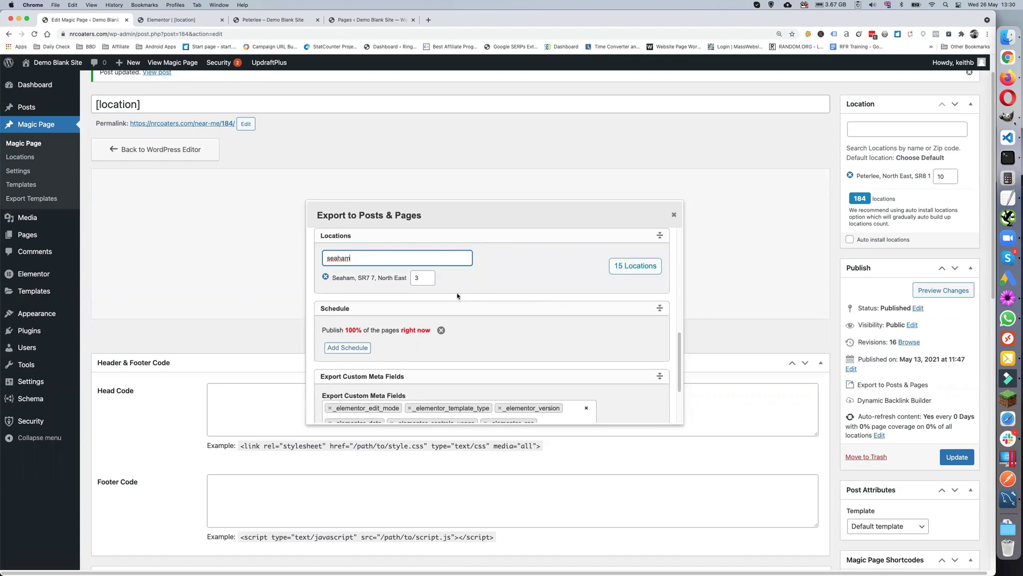
{"action": "left_click", "coordinate": [424, 278]}
{"action": "key", "text": "BackSpace"}
{"action": "type", "text": "25"}
{"action": "left_click", "coordinate": [398, 259]}
{"action": "double_click", "coordinate": [428, 279]}
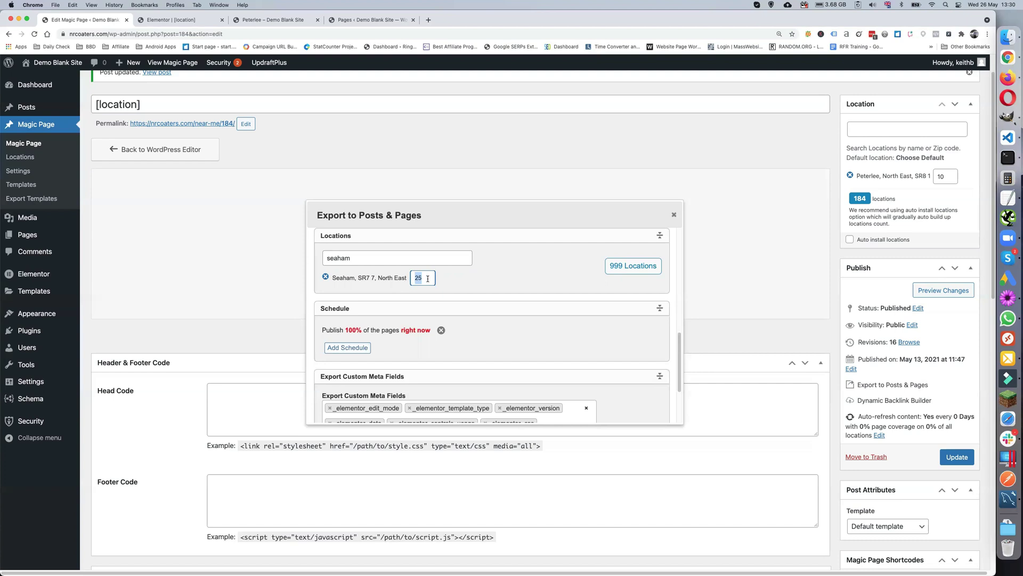
{"action": "type", "text": "3"}
{"action": "left_click", "coordinate": [462, 258]}
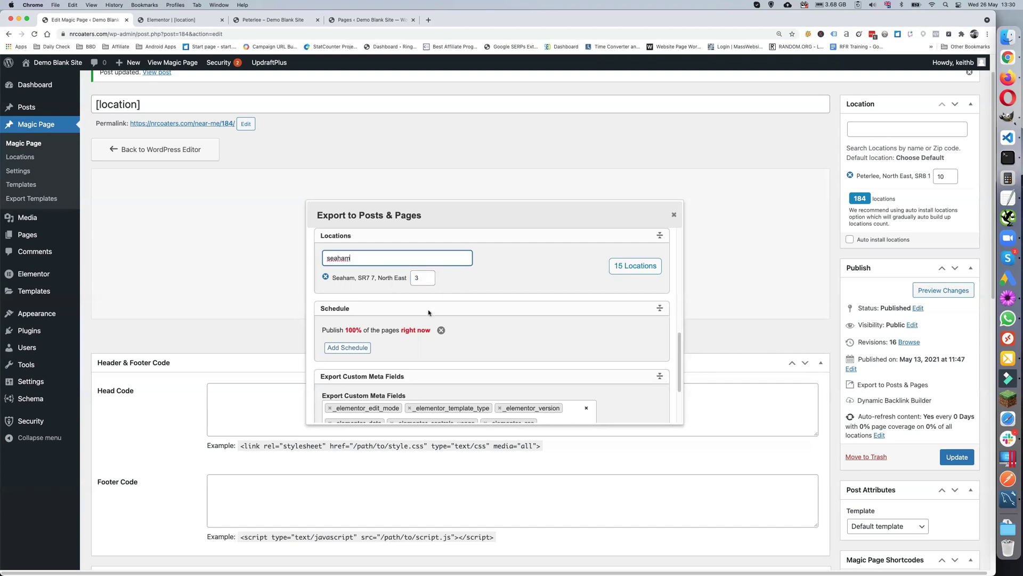
{"action": "left_click", "coordinate": [353, 330]}
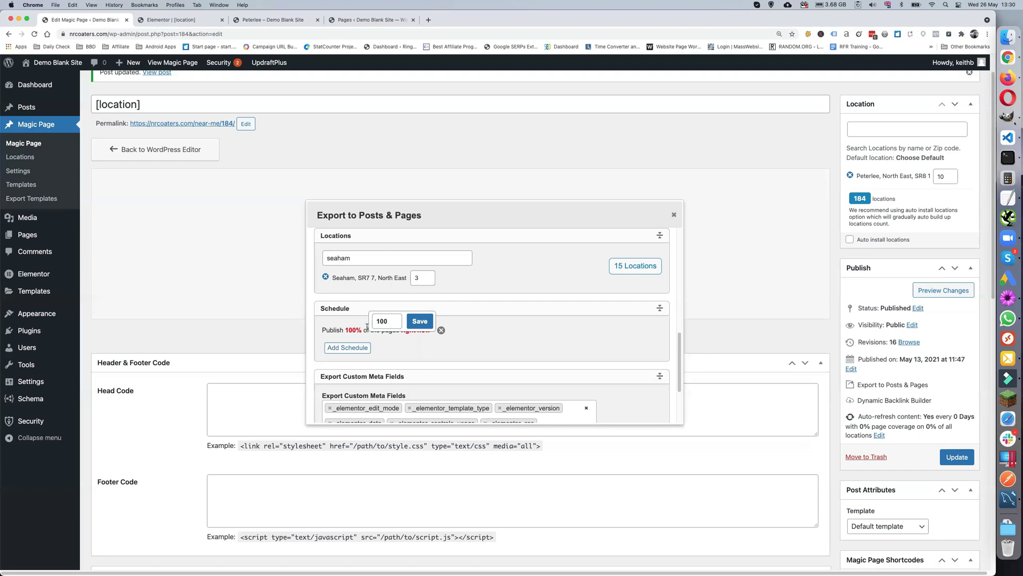
{"action": "left_click_drag", "start_coordinate": [388, 321], "coordinate": [373, 323]}
{"action": "type", "text": "50"}
{"action": "left_click", "coordinate": [414, 322]}
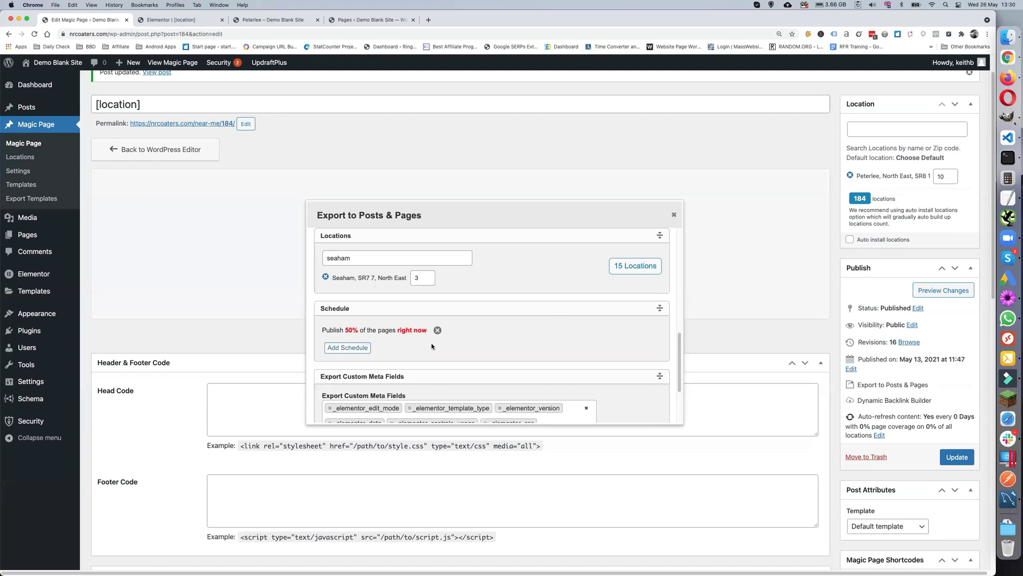
{"action": "left_click", "coordinate": [412, 331]}
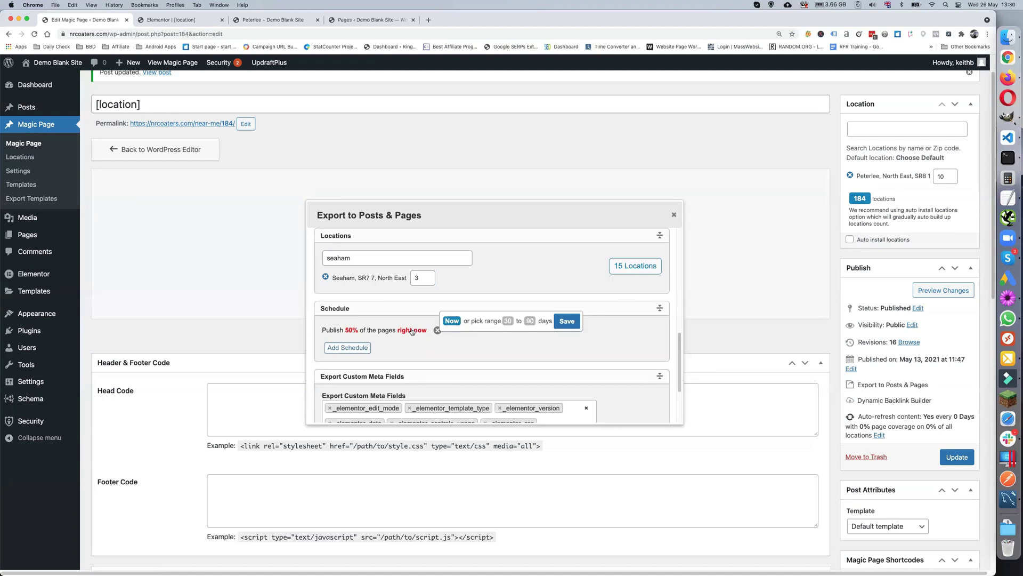
{"action": "left_click", "coordinate": [507, 320]}
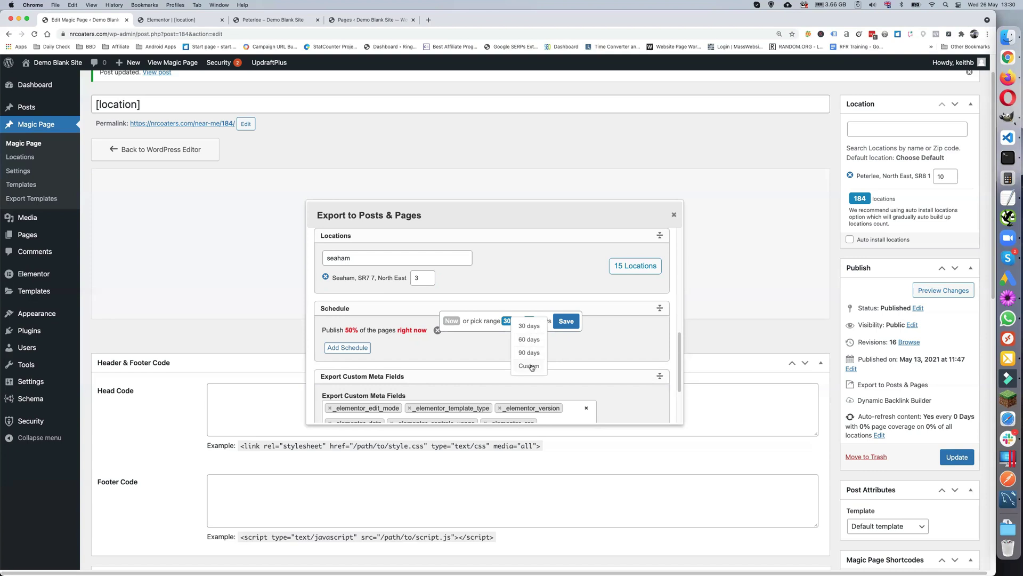
{"action": "left_click", "coordinate": [532, 326]}
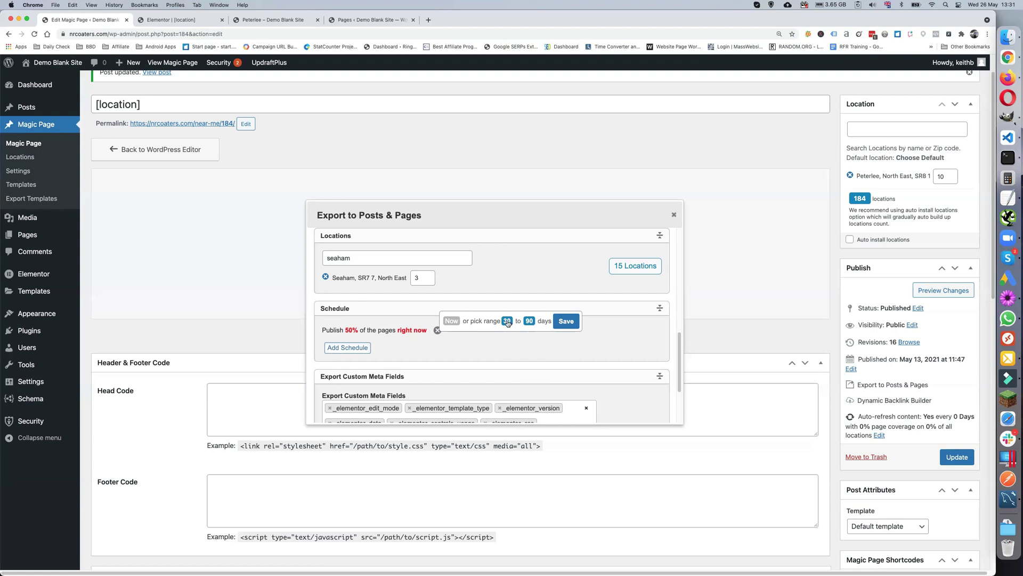
{"action": "left_click", "coordinate": [529, 353]}
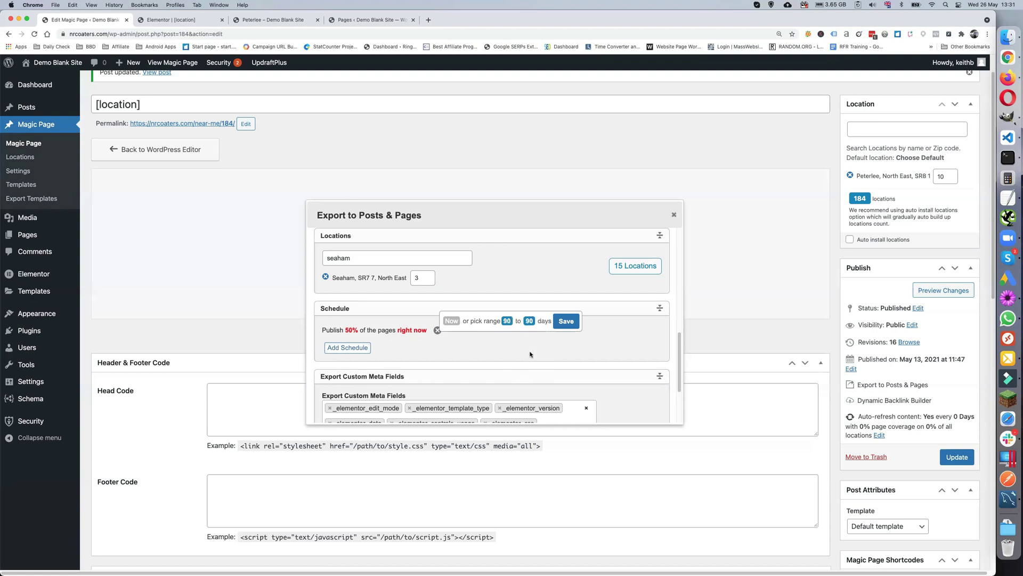
{"action": "left_click", "coordinate": [530, 321]}
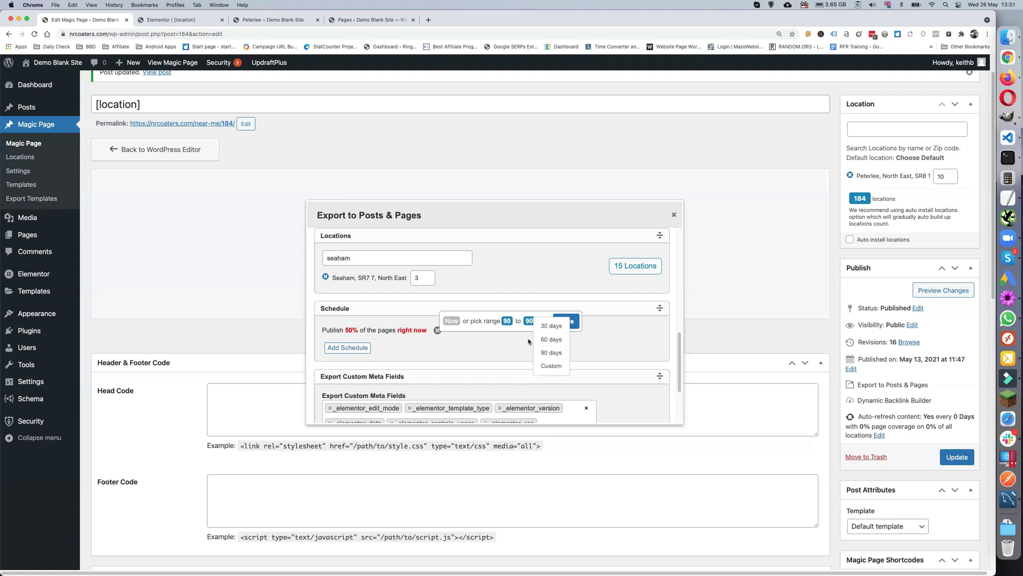
{"action": "left_click", "coordinate": [450, 321]}
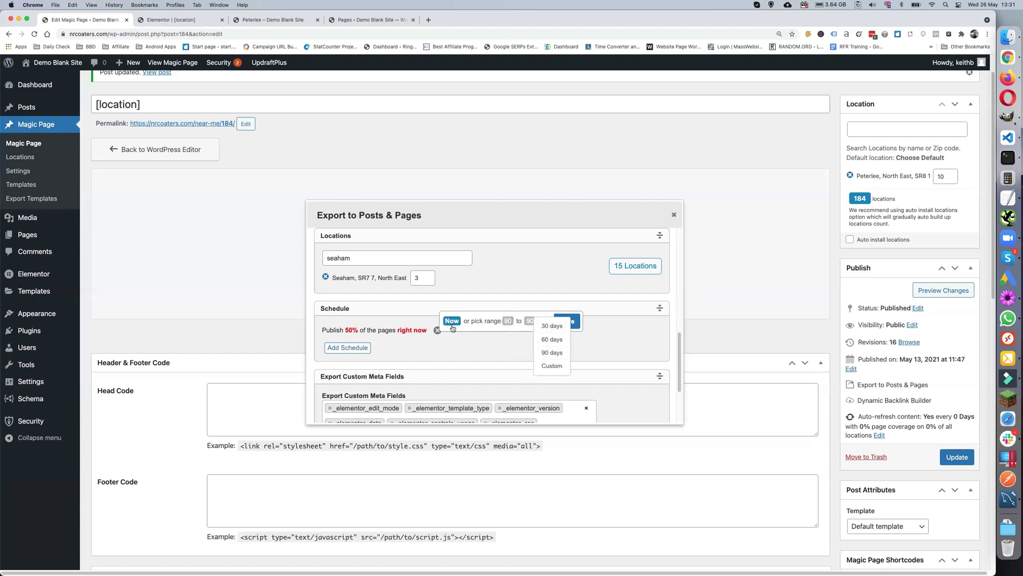
{"action": "left_click", "coordinate": [568, 321]}
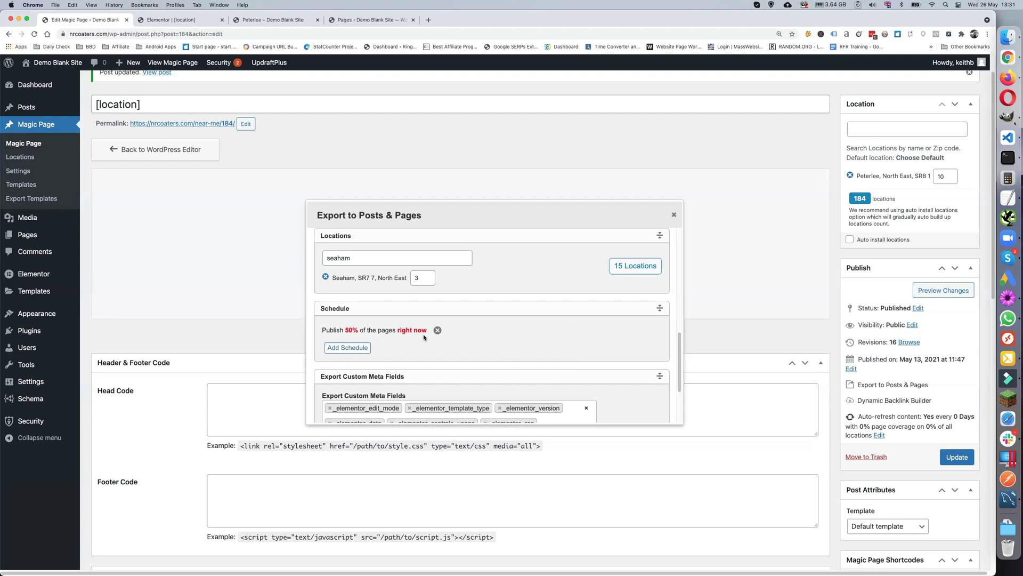
{"action": "left_click", "coordinate": [352, 330]}
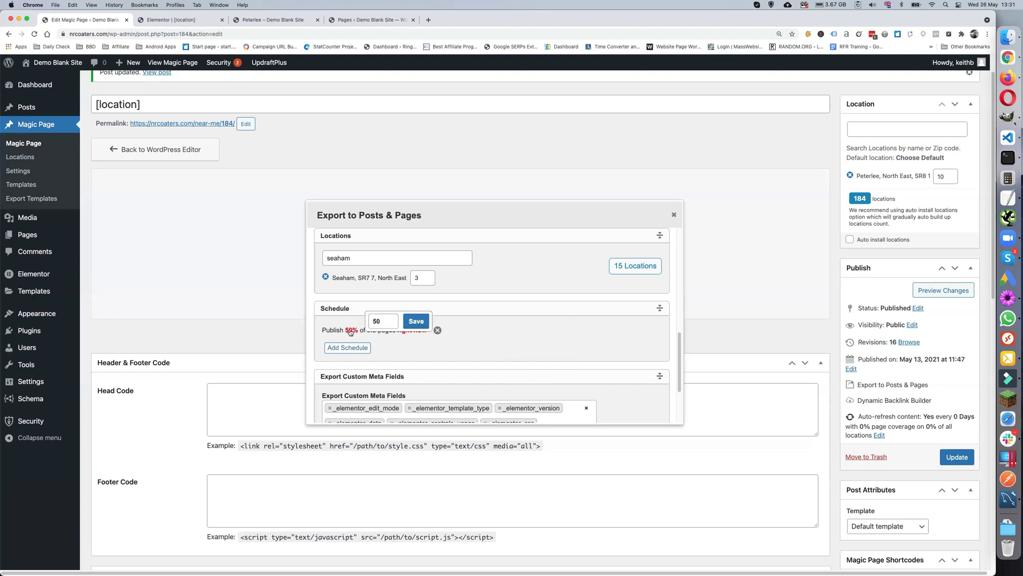
{"action": "left_click", "coordinate": [384, 319]}
{"action": "key", "text": "BackSpace"}
{"action": "type", "text": "2"}
{"action": "key", "text": "BackSpace"}
{"action": "key", "text": "BackSpace"}
{"action": "type", "text": "100"}
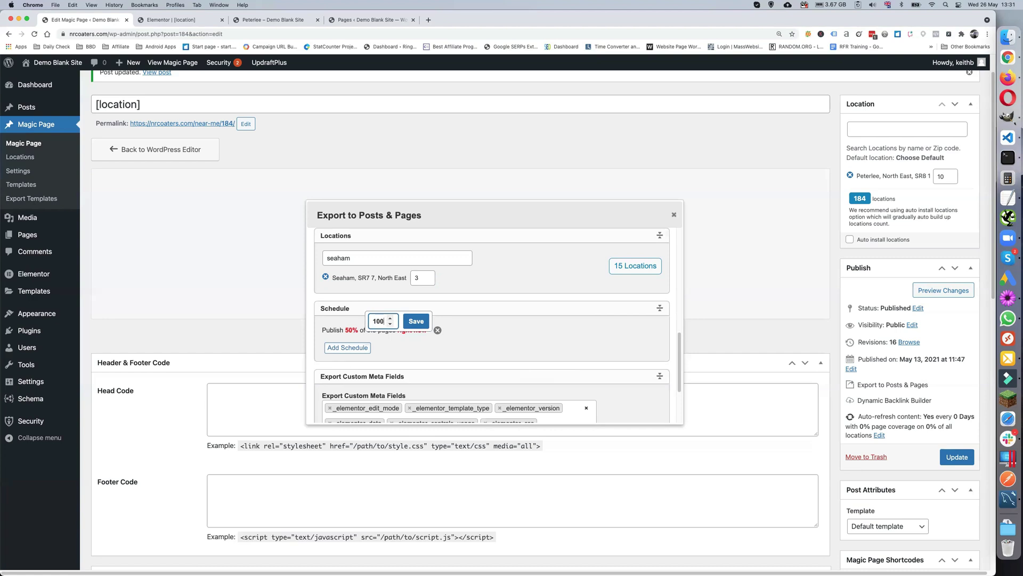
{"action": "left_click", "coordinate": [416, 320]}
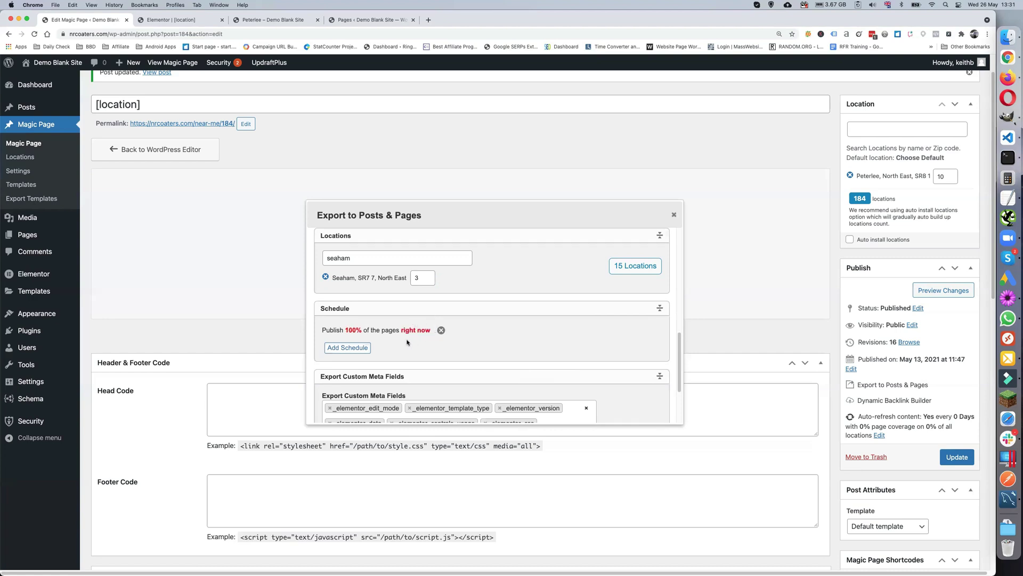
Remove all six Elementor entries from the export's custom meta fields.
{"action": "scroll", "coordinate": [405, 341], "scroll_direction": "down", "scroll_amount": 2}
{"action": "scroll", "coordinate": [405, 342], "scroll_direction": "down", "scroll_amount": 4}
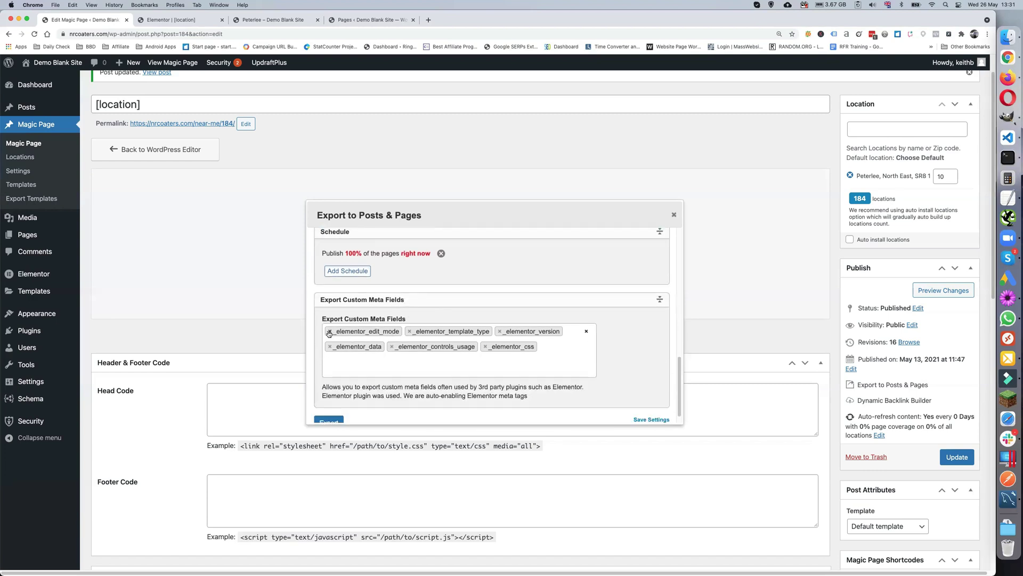
{"action": "left_click", "coordinate": [329, 331]}
{"action": "left_click", "coordinate": [330, 331]}
{"action": "left_click", "coordinate": [330, 331]}
{"action": "left_click", "coordinate": [329, 331]}
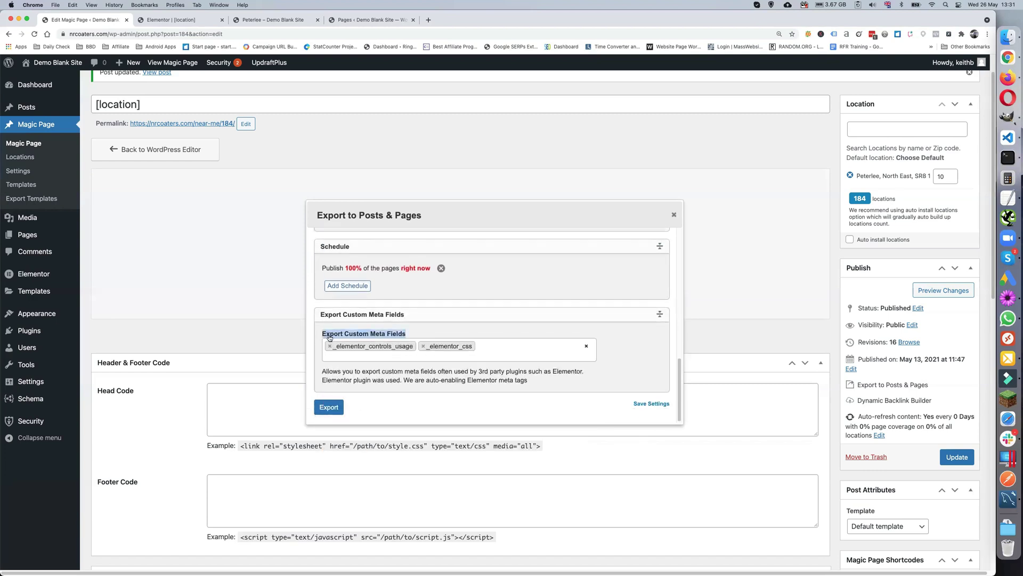
{"action": "left_click", "coordinate": [329, 347]}
{"action": "left_click", "coordinate": [329, 347]}
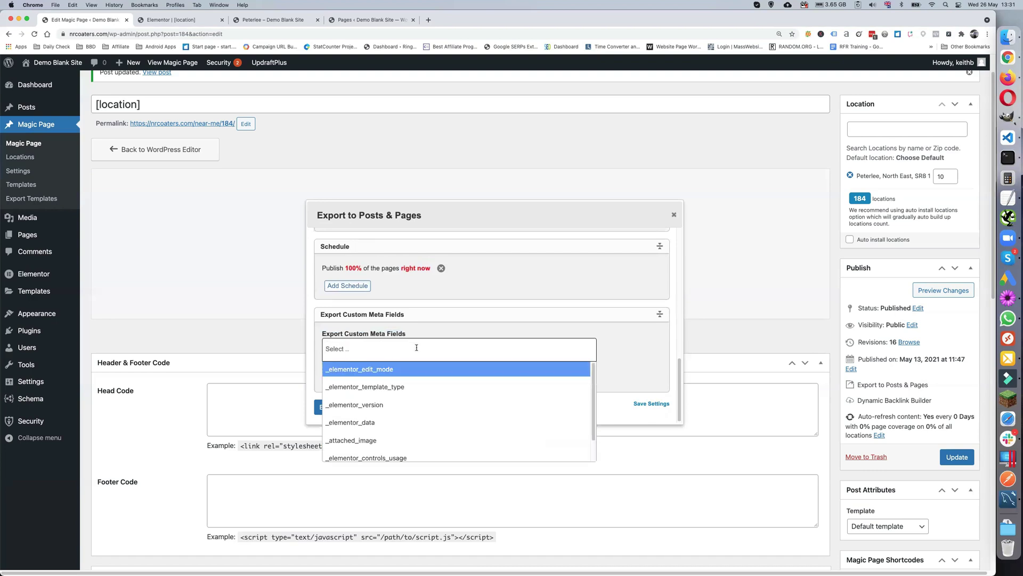
{"action": "left_click", "coordinate": [415, 347]}
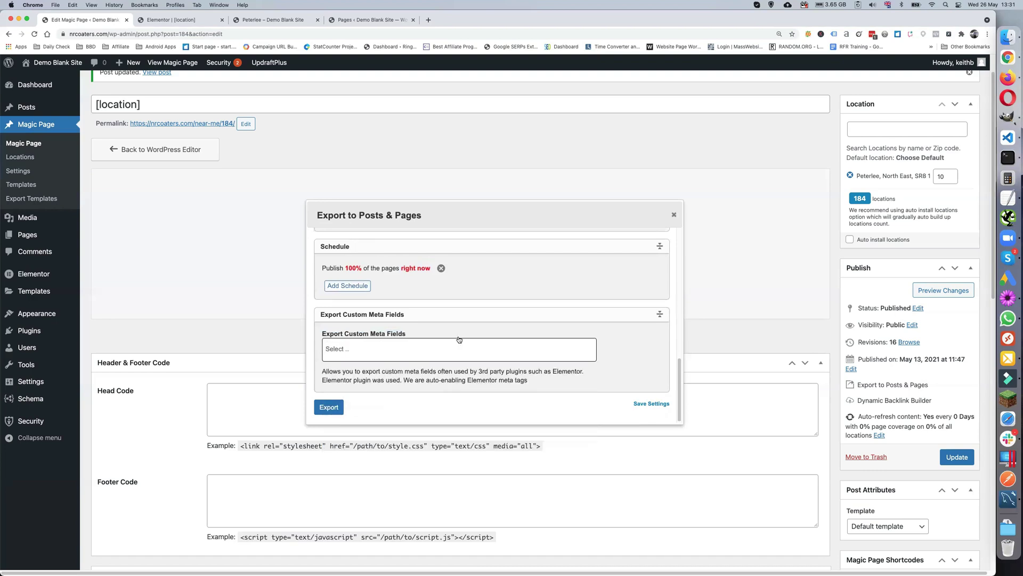
Add _elementor_edit_mode and _elementor_template_type back to the exported meta fields.
{"action": "left_click", "coordinate": [409, 346]}
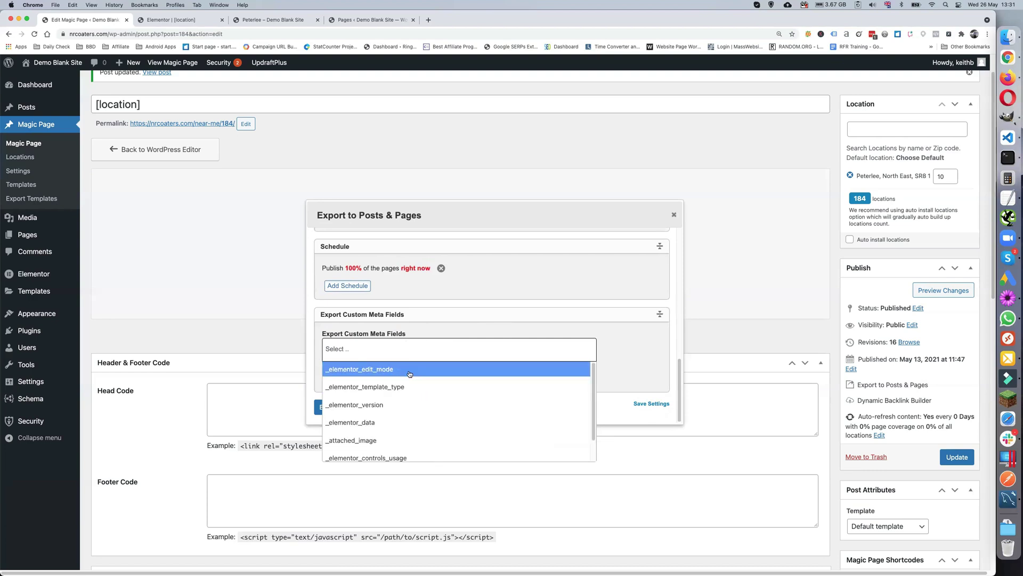
{"action": "left_click", "coordinate": [409, 369]}
{"action": "left_click", "coordinate": [451, 355]}
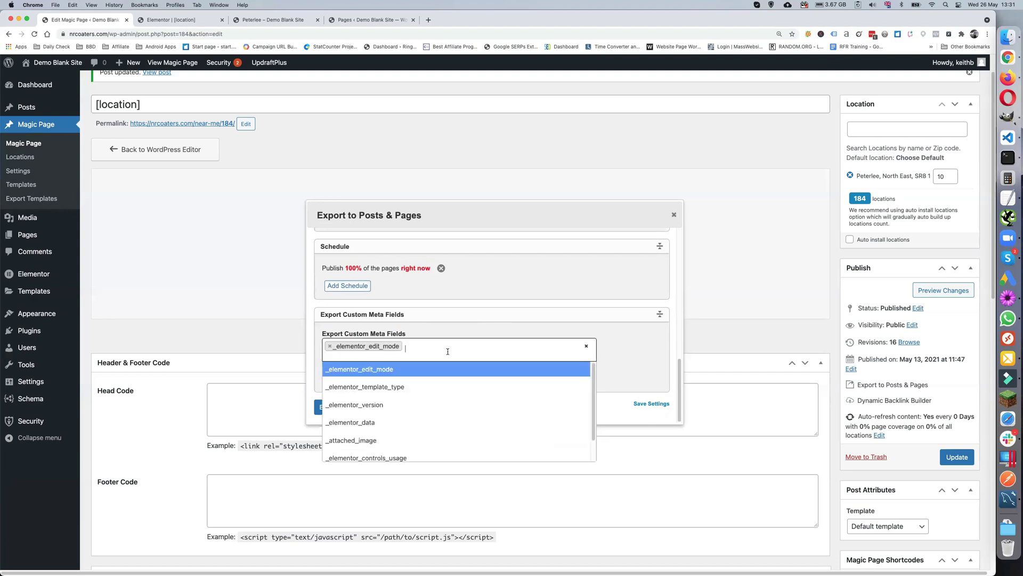
{"action": "left_click", "coordinate": [439, 394]}
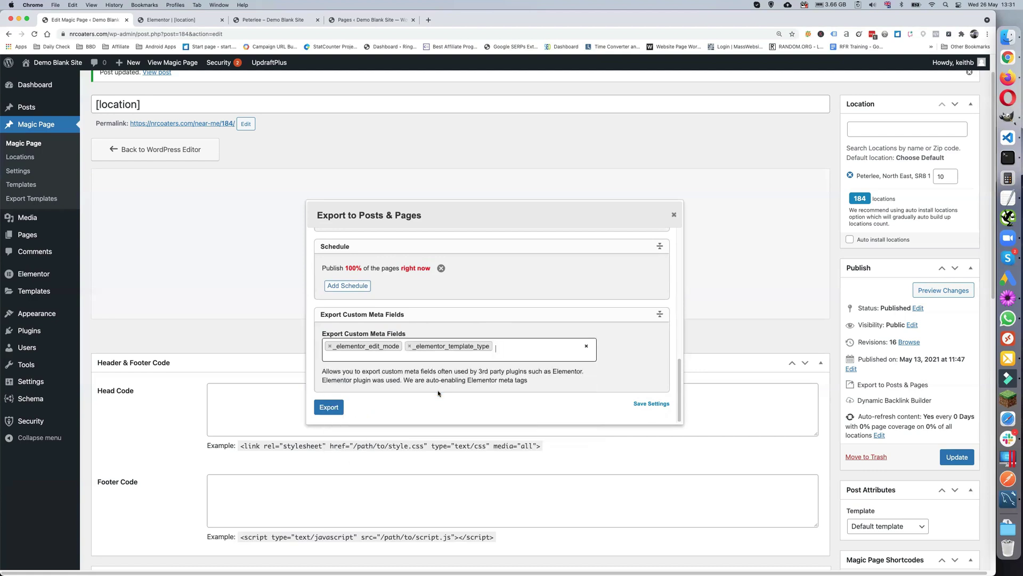
{"action": "left_click", "coordinate": [506, 352]}
Add _elementor_version, _elementor_data and _attached_image to the exported meta fields.
{"action": "left_click", "coordinate": [488, 405]}
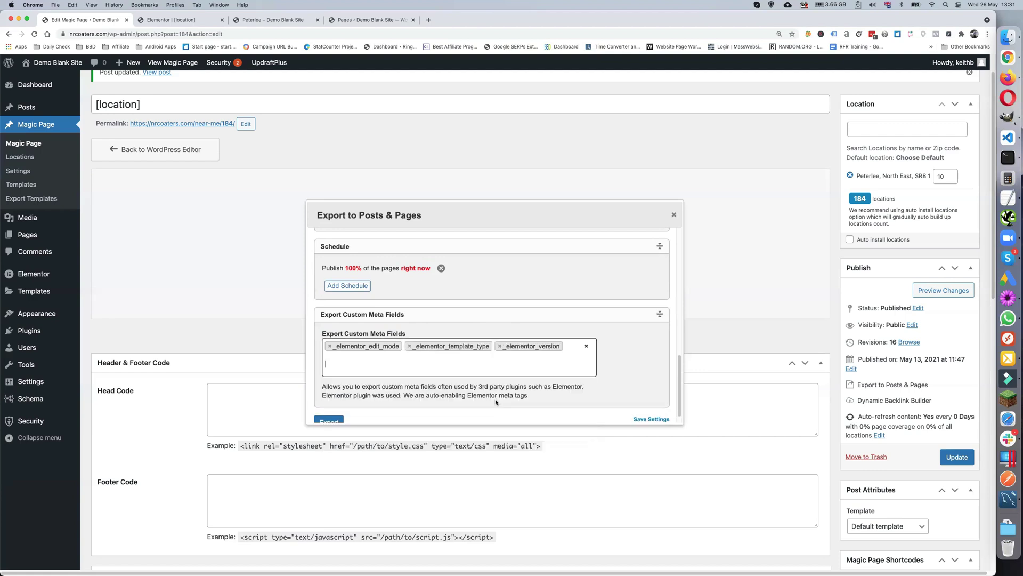
{"action": "left_click", "coordinate": [520, 356]}
{"action": "left_click", "coordinate": [472, 437]}
{"action": "left_click", "coordinate": [460, 368]}
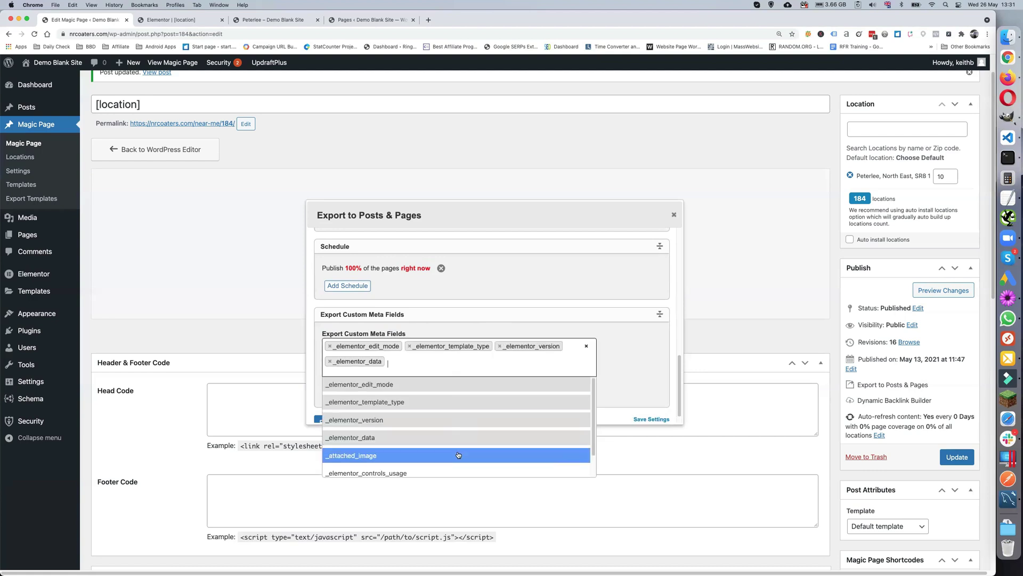
{"action": "left_click", "coordinate": [460, 454]}
Add _elementor_controls_usage and _elementor_css to the exported meta fields.
{"action": "left_click", "coordinate": [491, 369]}
{"action": "scroll", "coordinate": [483, 430], "scroll_direction": "down", "scroll_amount": 2}
{"action": "left_click", "coordinate": [480, 449]}
{"action": "left_click", "coordinate": [498, 382]}
{"action": "scroll", "coordinate": [459, 464], "scroll_direction": "down", "scroll_amount": 2}
{"action": "left_click", "coordinate": [459, 481]}
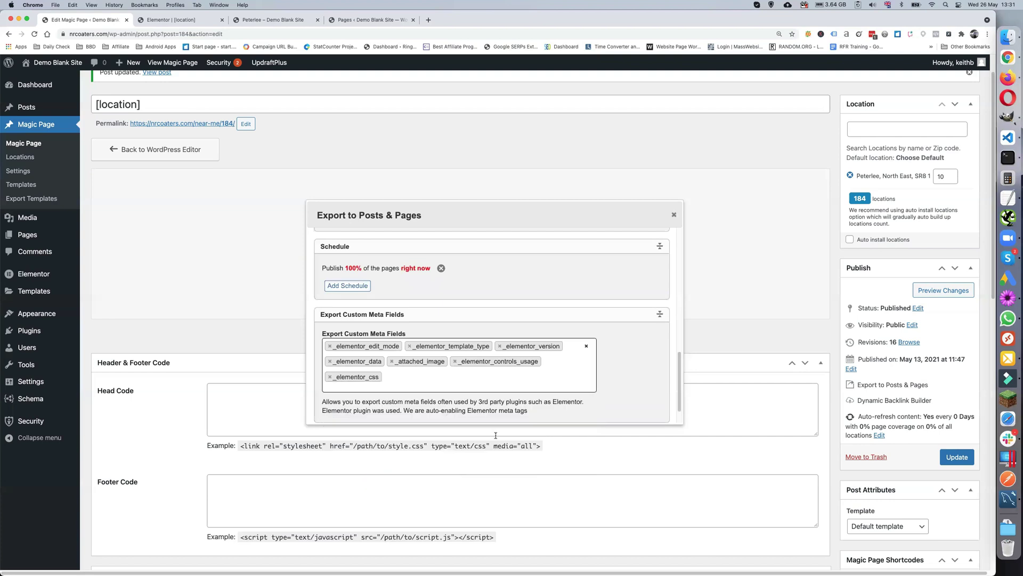
{"action": "left_click", "coordinate": [490, 382]}
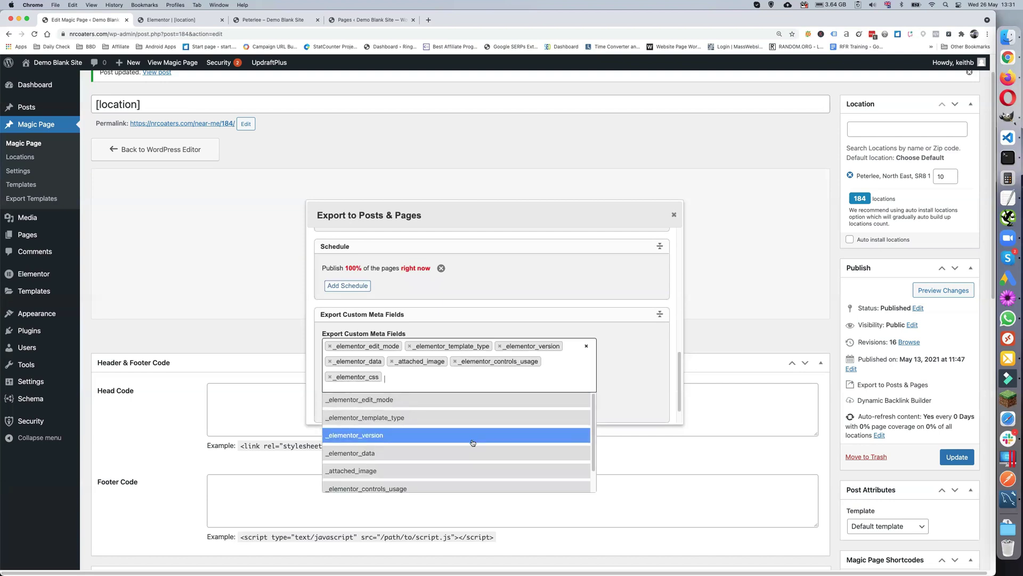
{"action": "left_click", "coordinate": [435, 380]}
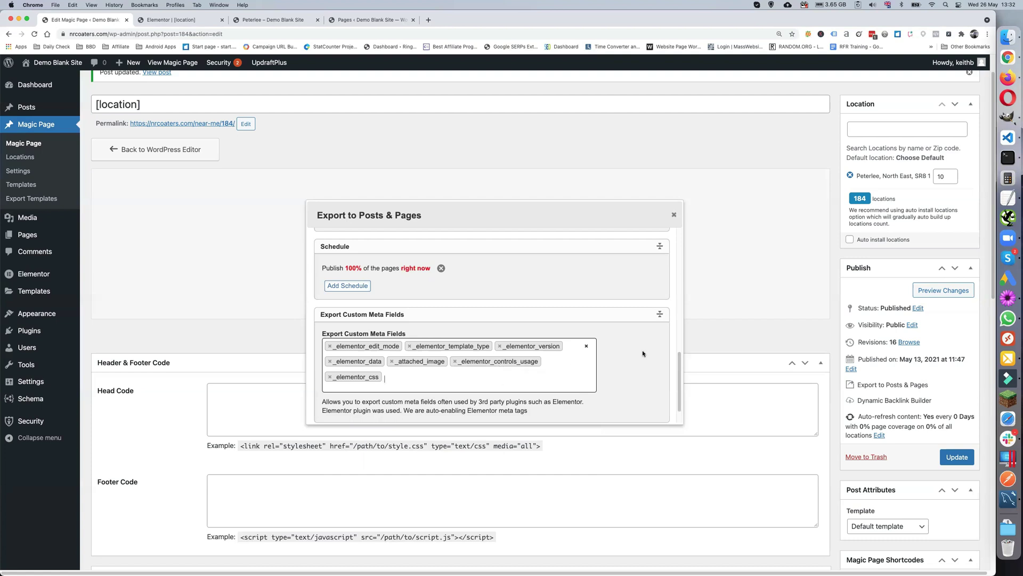
{"action": "scroll", "coordinate": [632, 354], "scroll_direction": "down", "scroll_amount": 2}
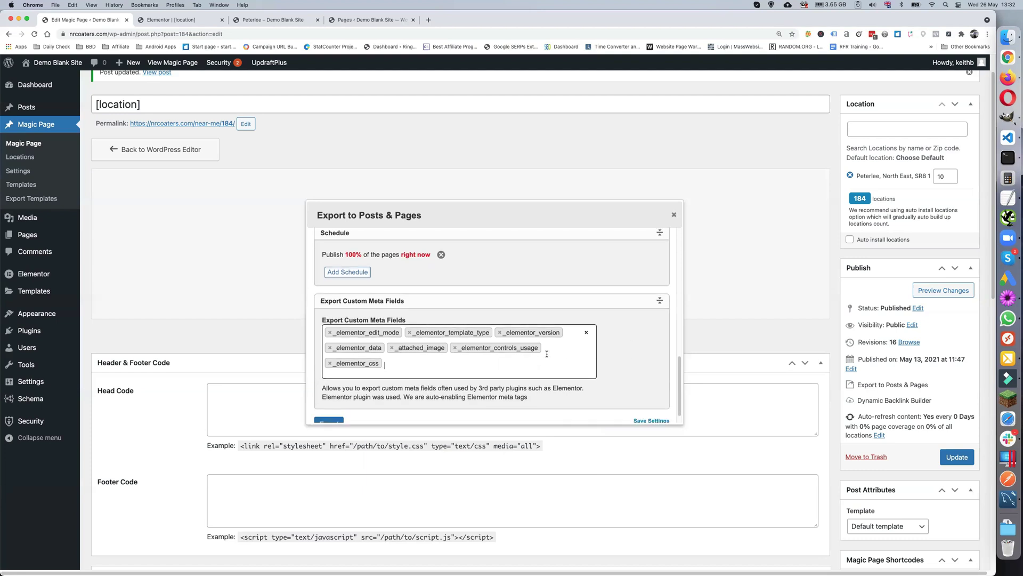
{"action": "scroll", "coordinate": [539, 355], "scroll_direction": "down", "scroll_amount": 3}
{"action": "scroll", "coordinate": [538, 355], "scroll_direction": "down", "scroll_amount": 1}
Save the export settings, export 15 Access Control pages, and view the first one.
{"action": "left_click", "coordinate": [643, 405]}
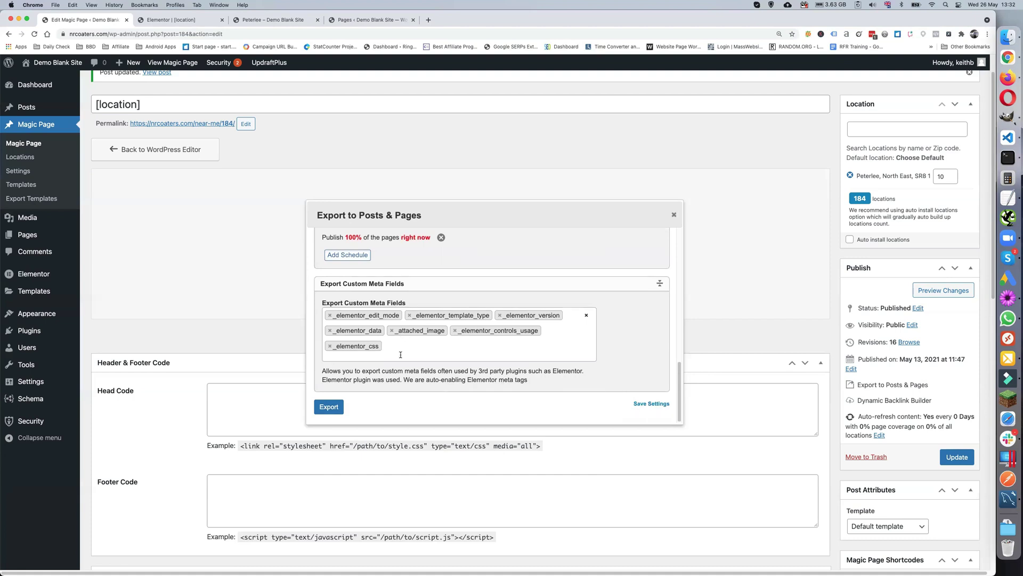
{"action": "scroll", "coordinate": [476, 359], "scroll_direction": "up", "scroll_amount": 15}
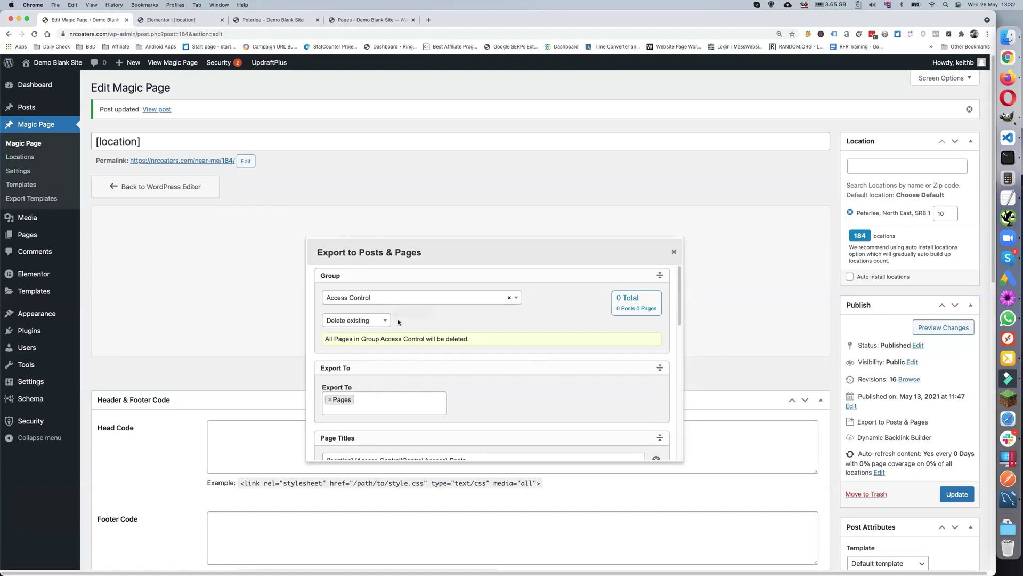
{"action": "scroll", "coordinate": [527, 347], "scroll_direction": "down", "scroll_amount": 3}
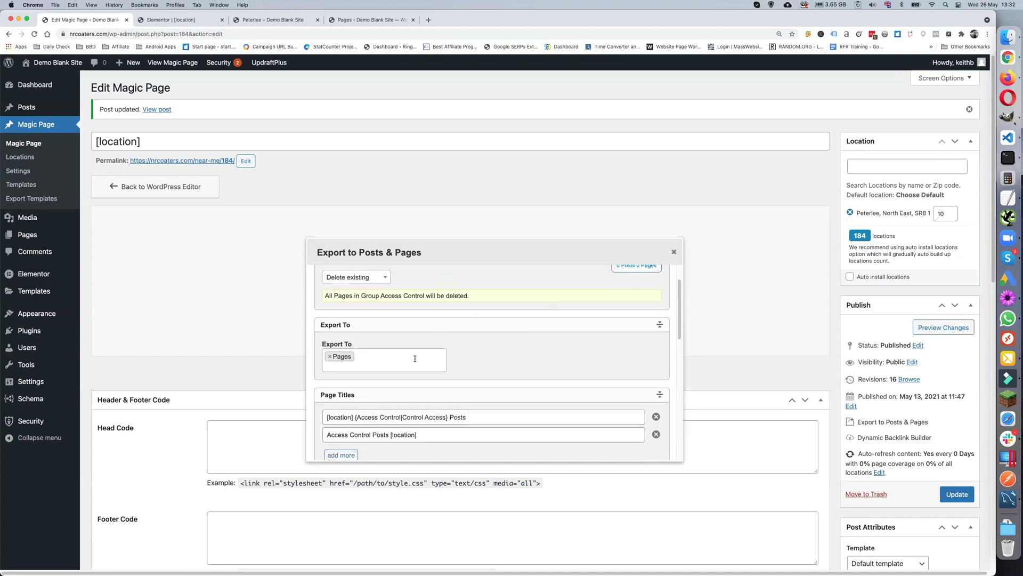
{"action": "scroll", "coordinate": [448, 361], "scroll_direction": "down", "scroll_amount": 10}
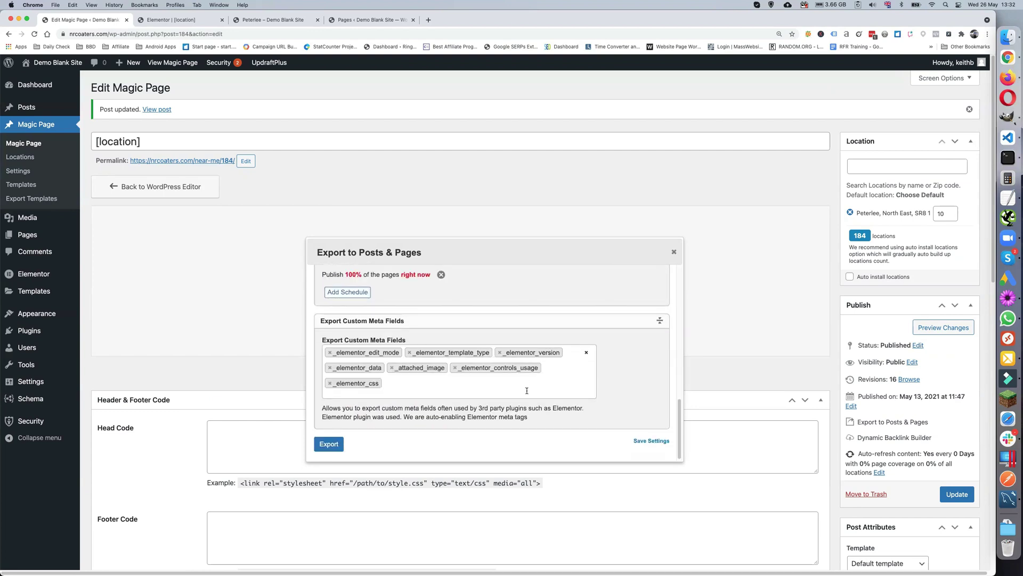
{"action": "left_click", "coordinate": [330, 444]}
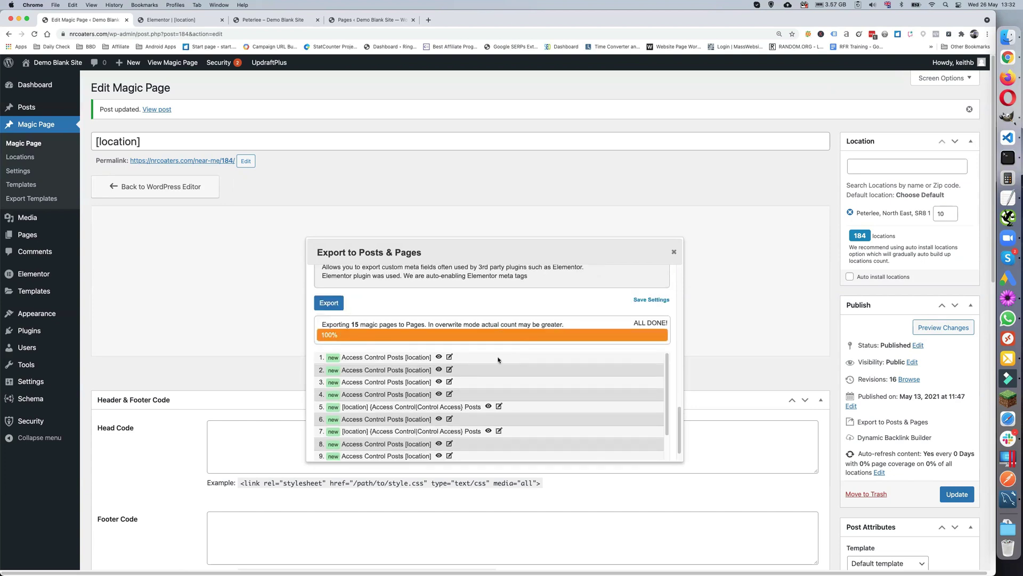
{"action": "left_click", "coordinate": [438, 357]}
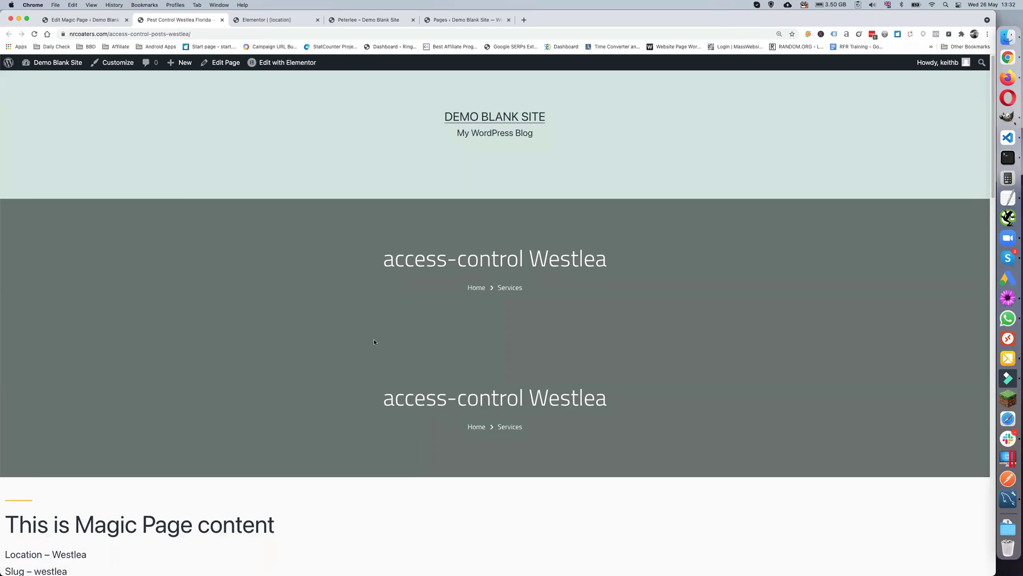
Scroll through the live Westlea page to check its Westlea, Durham, North East details.
{"action": "scroll", "coordinate": [374, 342], "scroll_direction": "down", "scroll_amount": 5}
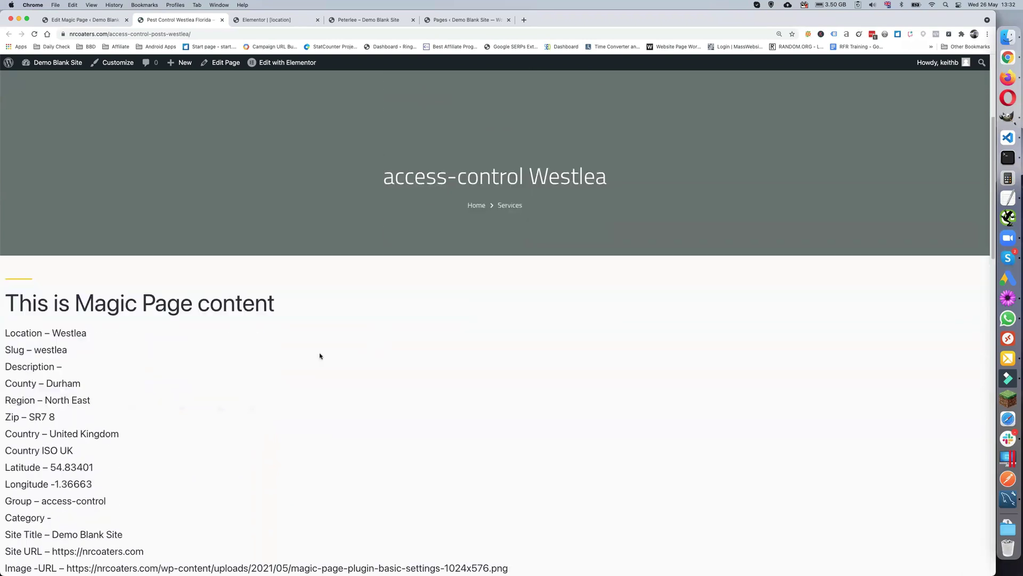
{"action": "scroll", "coordinate": [320, 356], "scroll_direction": "down", "scroll_amount": 2}
{"action": "scroll", "coordinate": [196, 307], "scroll_direction": "down", "scroll_amount": 4}
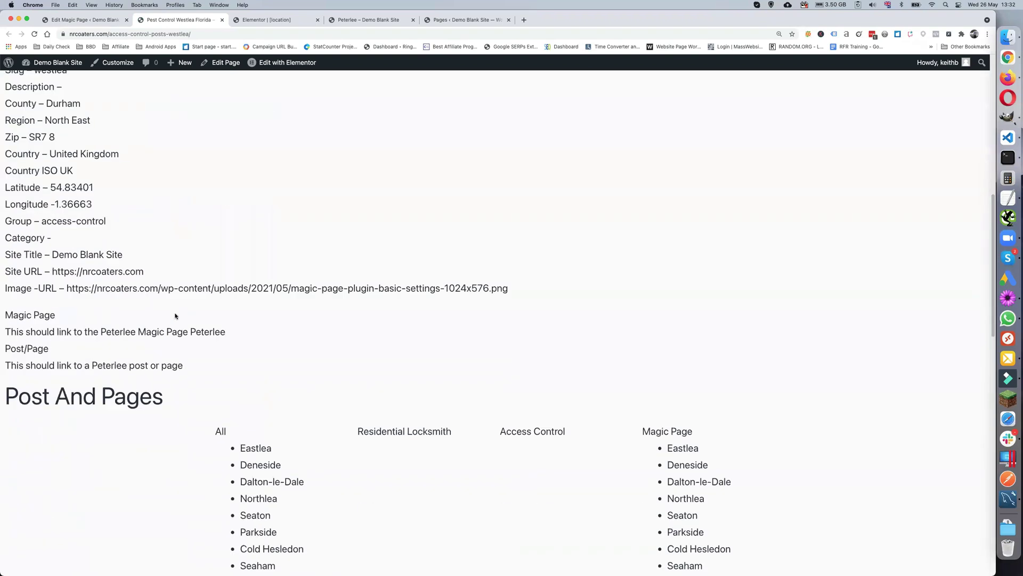
{"action": "scroll", "coordinate": [176, 316], "scroll_direction": "down", "scroll_amount": 15}
{"action": "scroll", "coordinate": [176, 316], "scroll_direction": "up", "scroll_amount": 16}
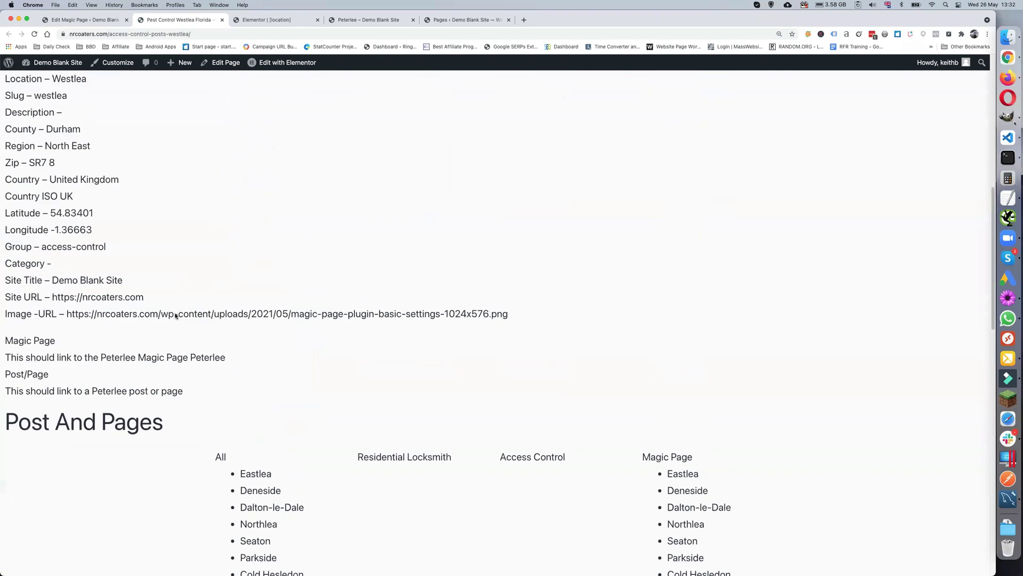
{"action": "scroll", "coordinate": [175, 316], "scroll_direction": "up", "scroll_amount": 11}
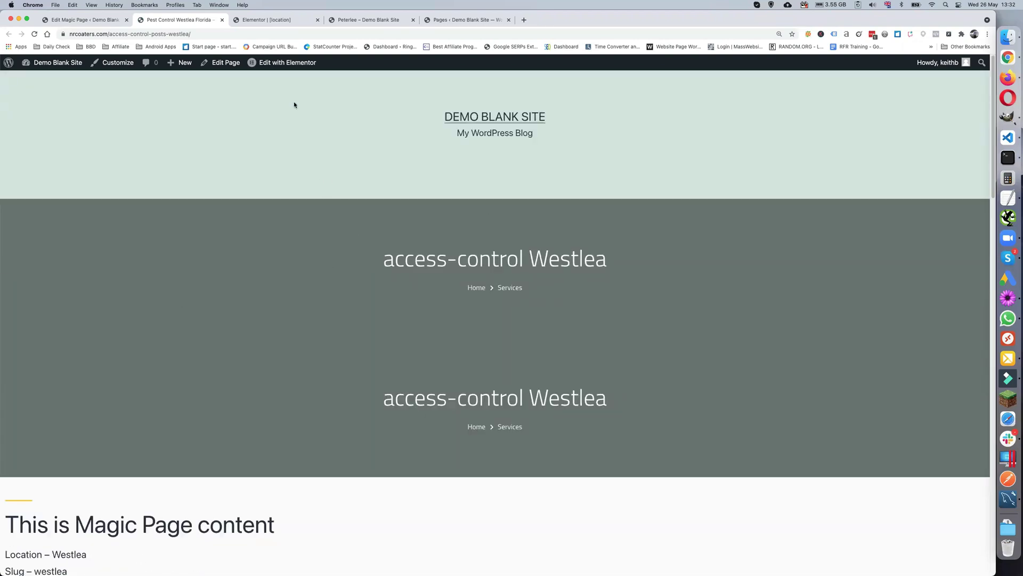
Scroll back through the export results in the Magic Page editor.
{"action": "left_click", "coordinate": [109, 22]}
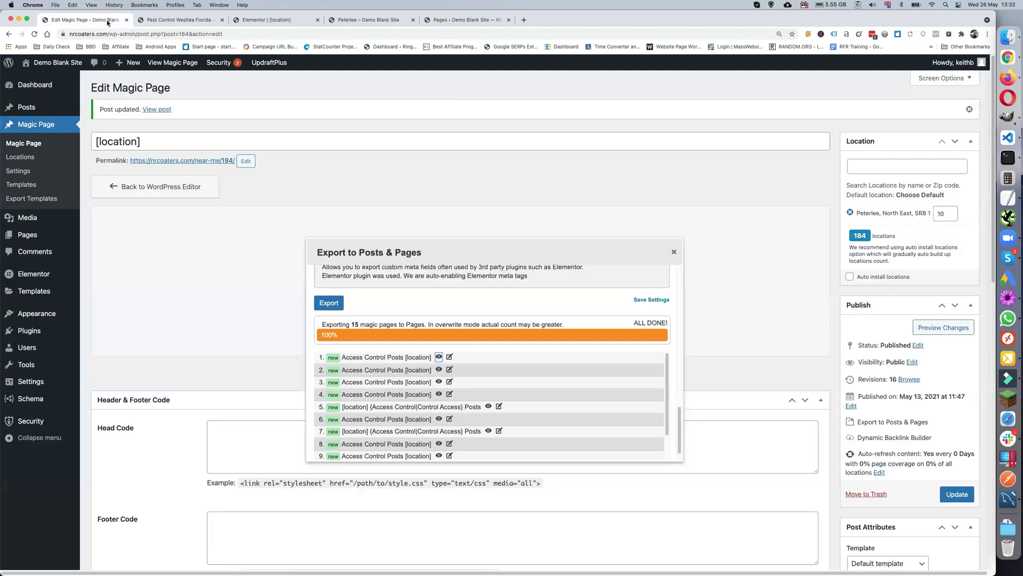
{"action": "scroll", "coordinate": [475, 367], "scroll_direction": "down", "scroll_amount": 3}
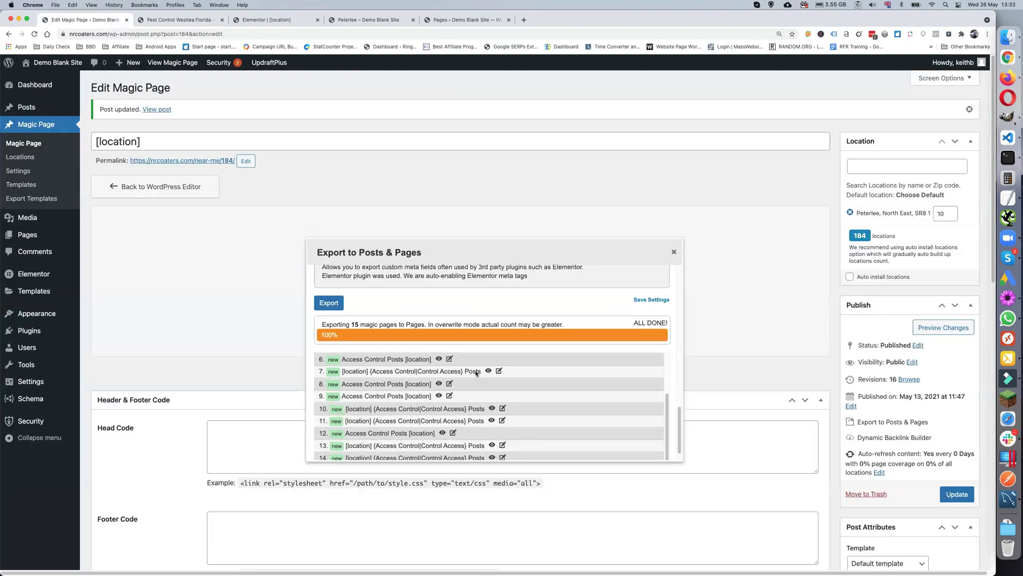
{"action": "scroll", "coordinate": [560, 363], "scroll_direction": "up", "scroll_amount": 10}
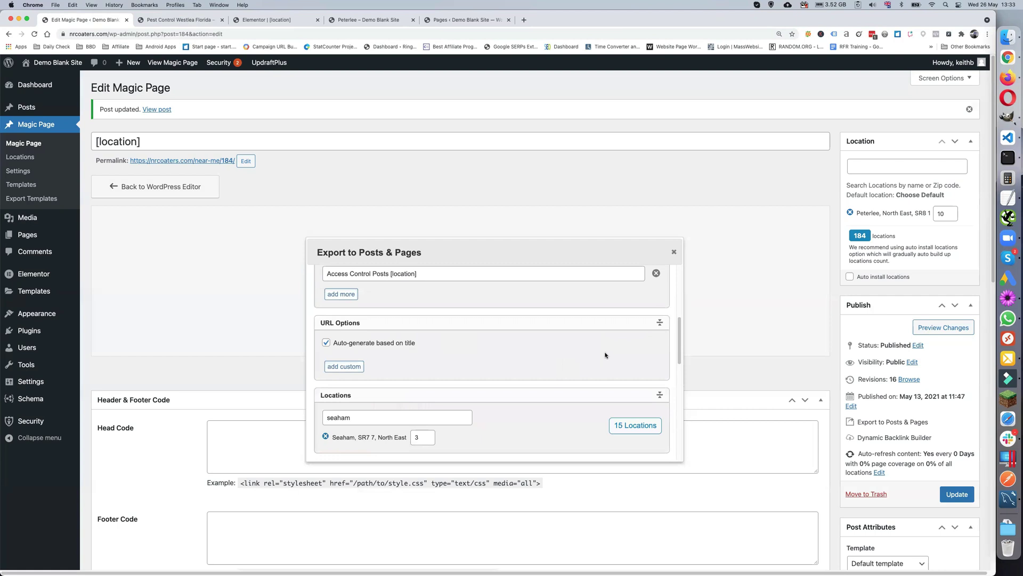
{"action": "scroll", "coordinate": [607, 353], "scroll_direction": "up", "scroll_amount": 5}
{"action": "scroll", "coordinate": [607, 354], "scroll_direction": "up", "scroll_amount": 1}
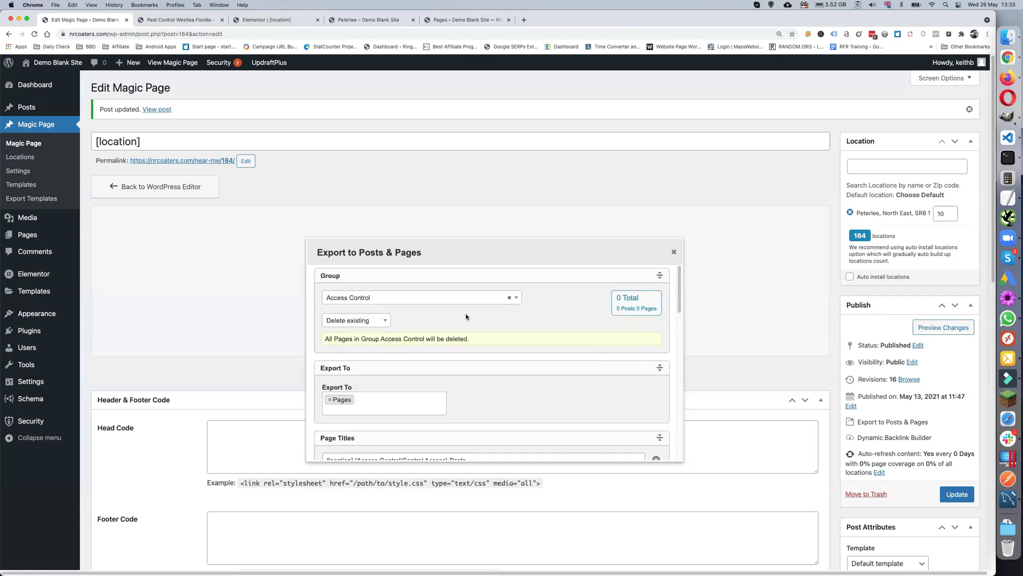
Reload the Pages list and check its 17 items, including the 15 new access-control pages.
{"action": "left_click", "coordinate": [367, 19]}
{"action": "left_click", "coordinate": [448, 20]}
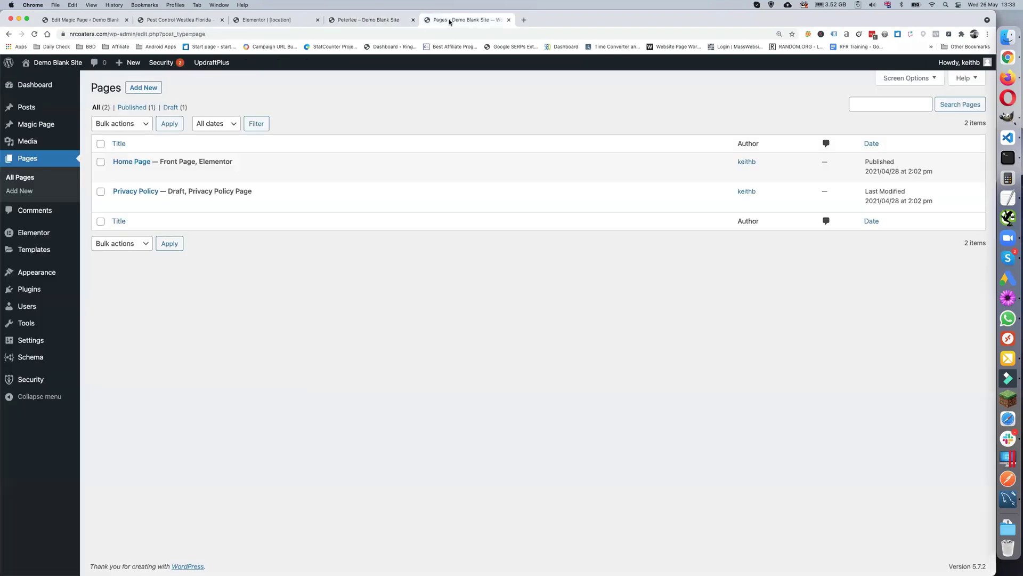
{"action": "left_click", "coordinate": [35, 35]}
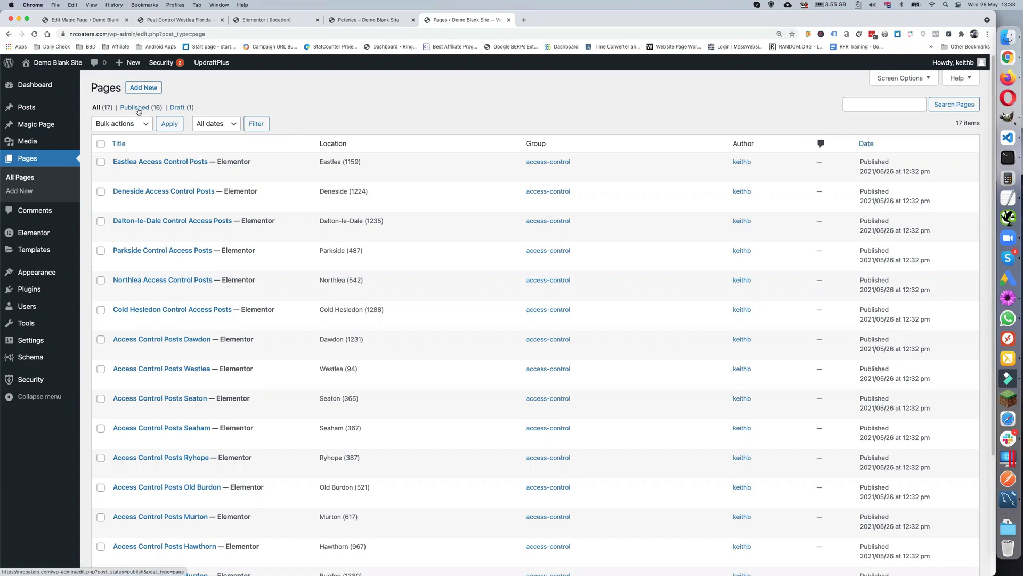
{"action": "scroll", "coordinate": [306, 197], "scroll_direction": "down", "scroll_amount": 3}
{"action": "scroll", "coordinate": [307, 198], "scroll_direction": "up", "scroll_amount": 3}
{"action": "scroll", "coordinate": [307, 198], "scroll_direction": "down", "scroll_amount": 3}
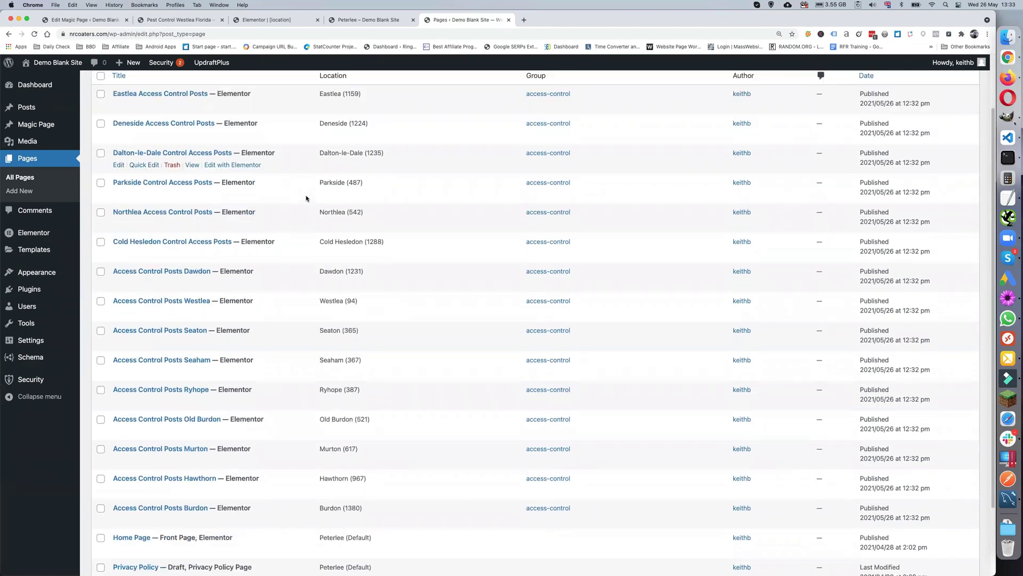
{"action": "scroll", "coordinate": [307, 198], "scroll_direction": "up", "scroll_amount": 3}
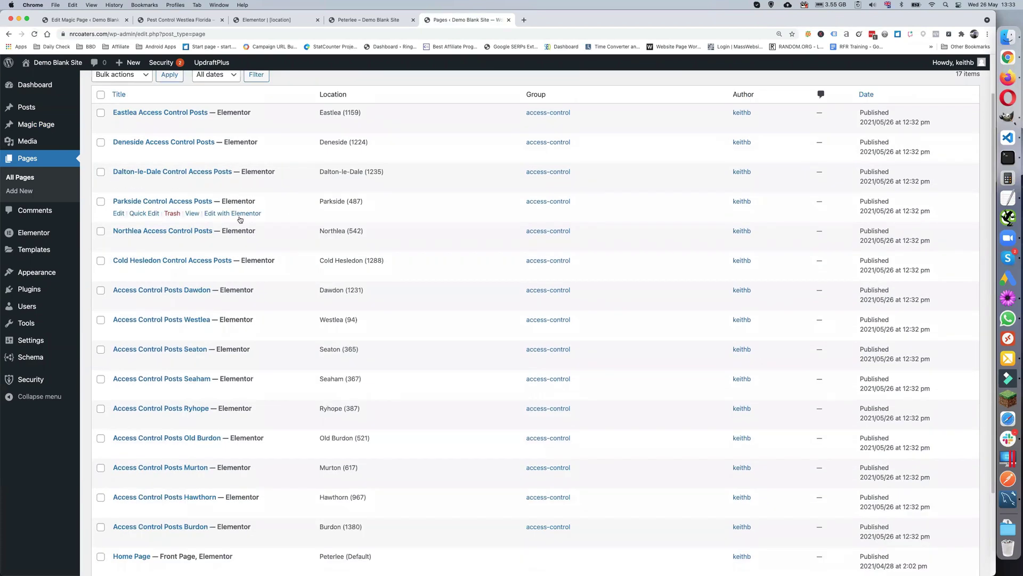
{"action": "scroll", "coordinate": [128, 244], "scroll_direction": "up", "scroll_amount": 2}
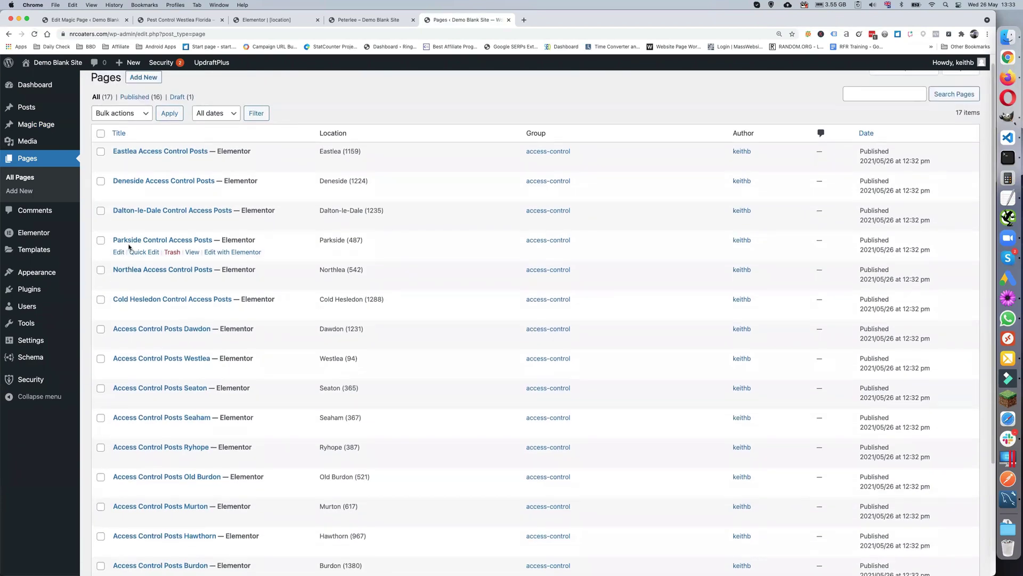
{"action": "scroll", "coordinate": [134, 245], "scroll_direction": "down", "scroll_amount": 3}
{"action": "scroll", "coordinate": [134, 245], "scroll_direction": "down", "scroll_amount": 2}
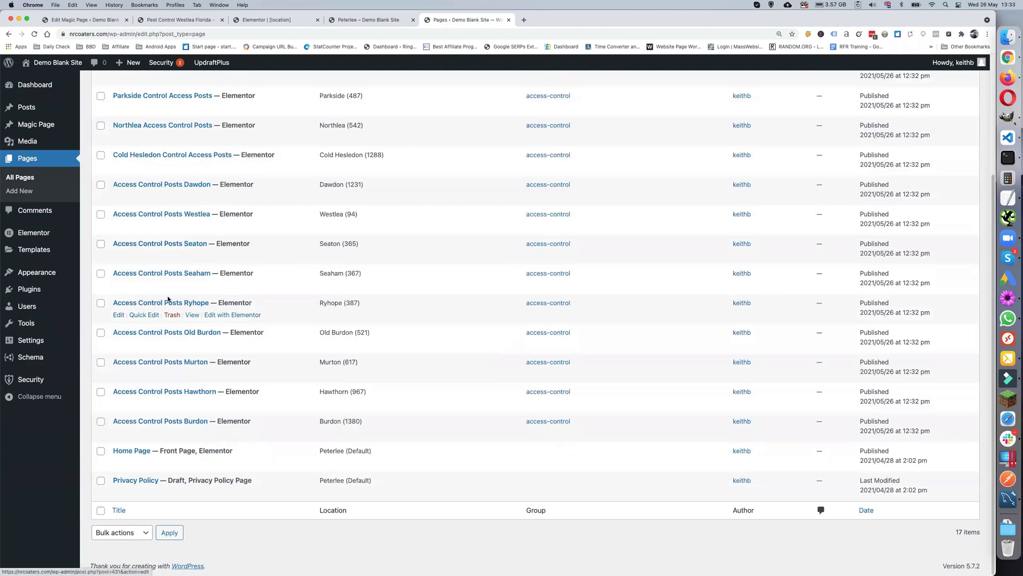
{"action": "scroll", "coordinate": [160, 445], "scroll_direction": "up", "scroll_amount": 4}
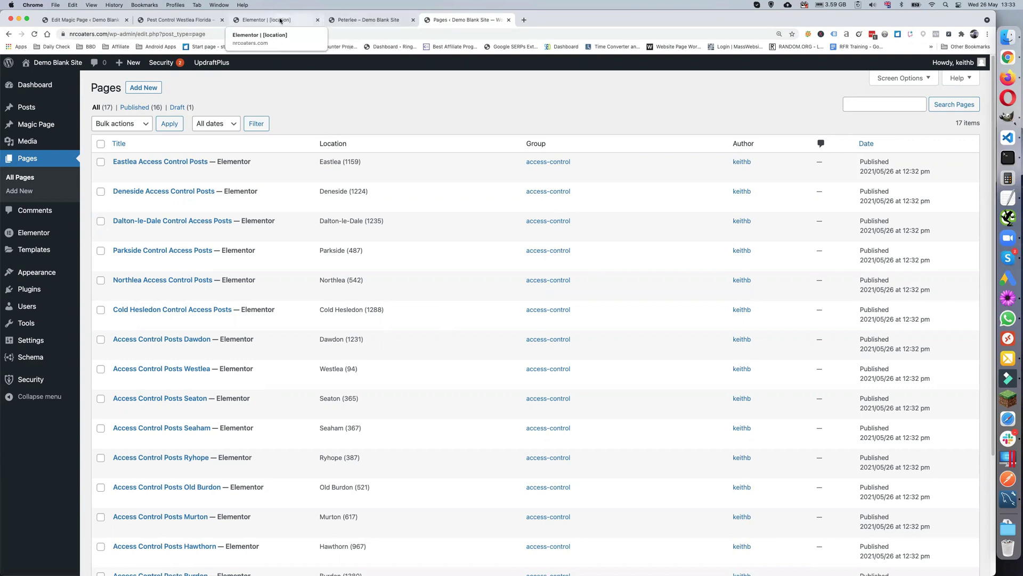
Choose Residential Locksmith as the export group and set existing items to Append.
{"action": "left_click", "coordinate": [232, 22]}
{"action": "left_click", "coordinate": [186, 22]}
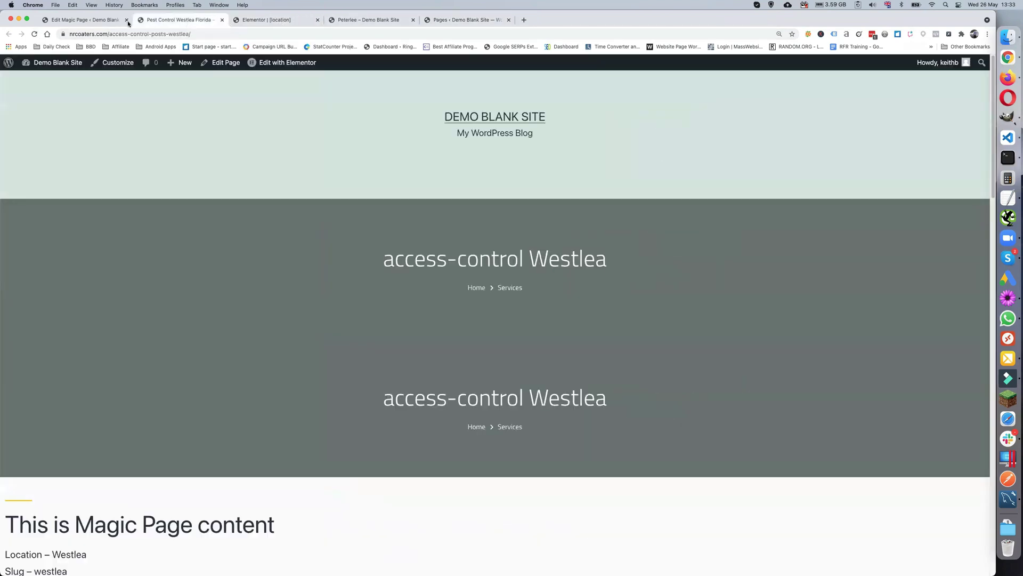
{"action": "left_click", "coordinate": [98, 22]}
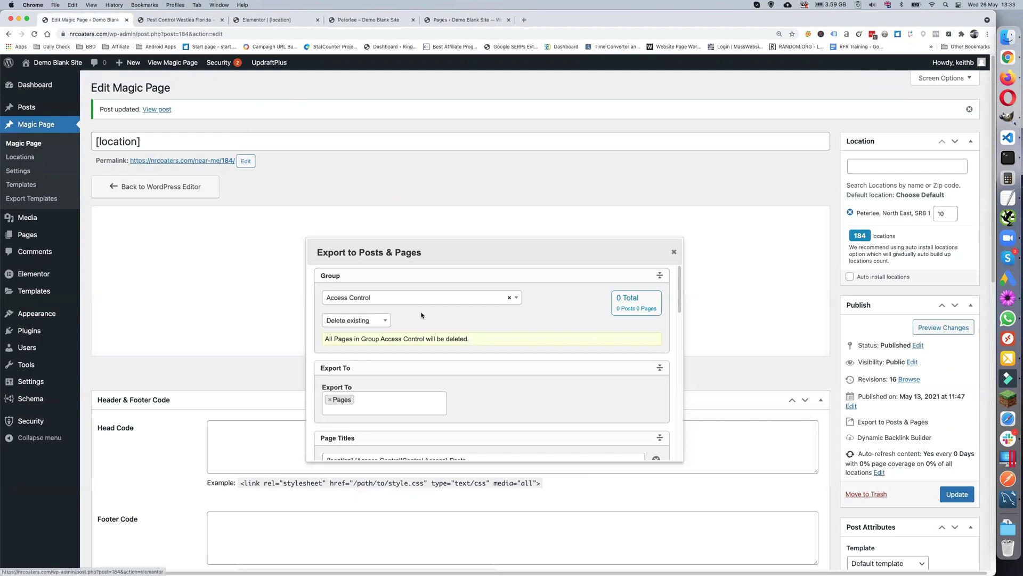
{"action": "left_click", "coordinate": [457, 305]}
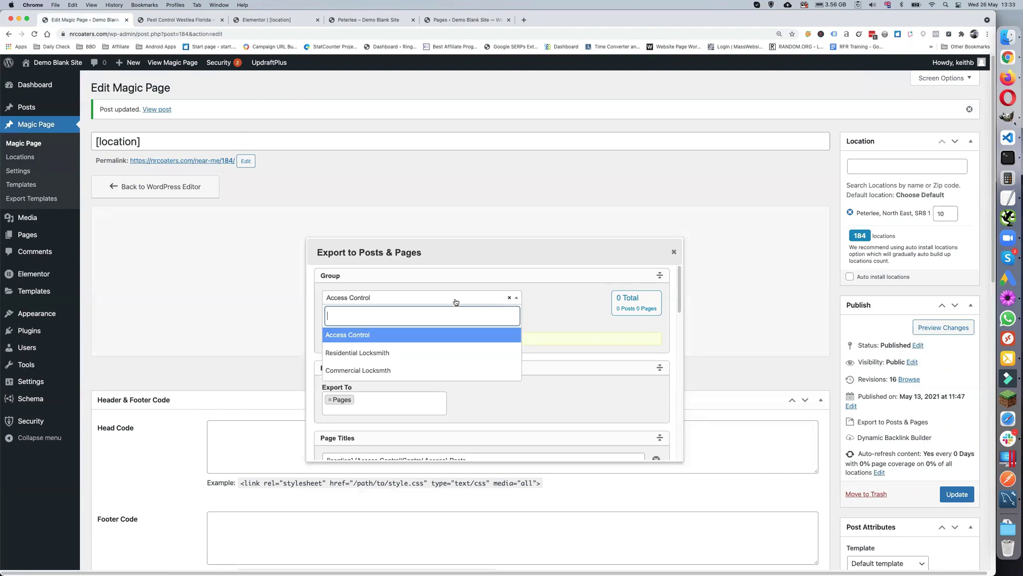
{"action": "left_click", "coordinate": [433, 353]}
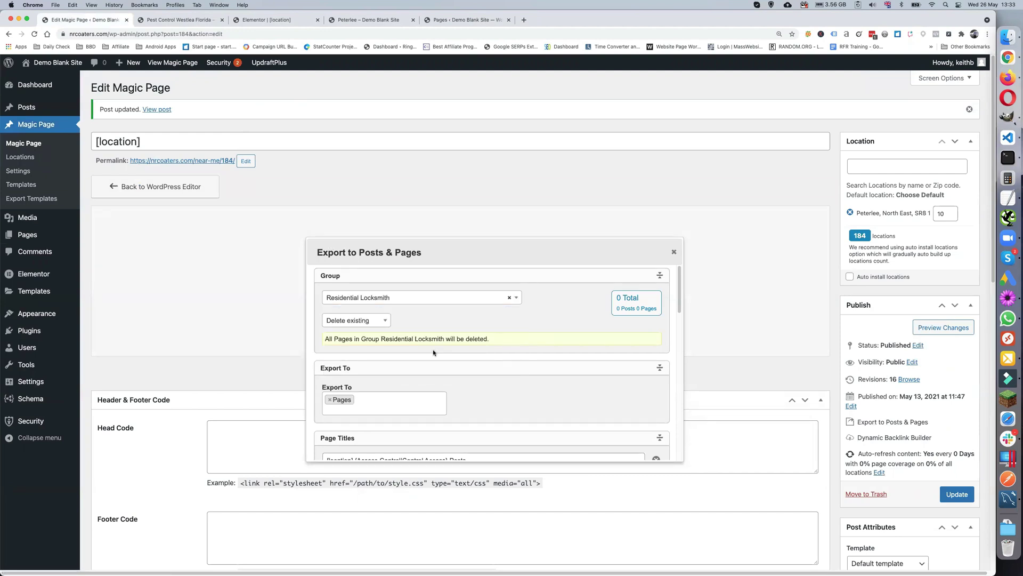
{"action": "left_click", "coordinate": [373, 321]}
{"action": "left_click", "coordinate": [373, 352]}
Export to Posts instead of Pages, keeping only the Residential Locksmith category.
{"action": "scroll", "coordinate": [480, 335], "scroll_direction": "down", "scroll_amount": 3}
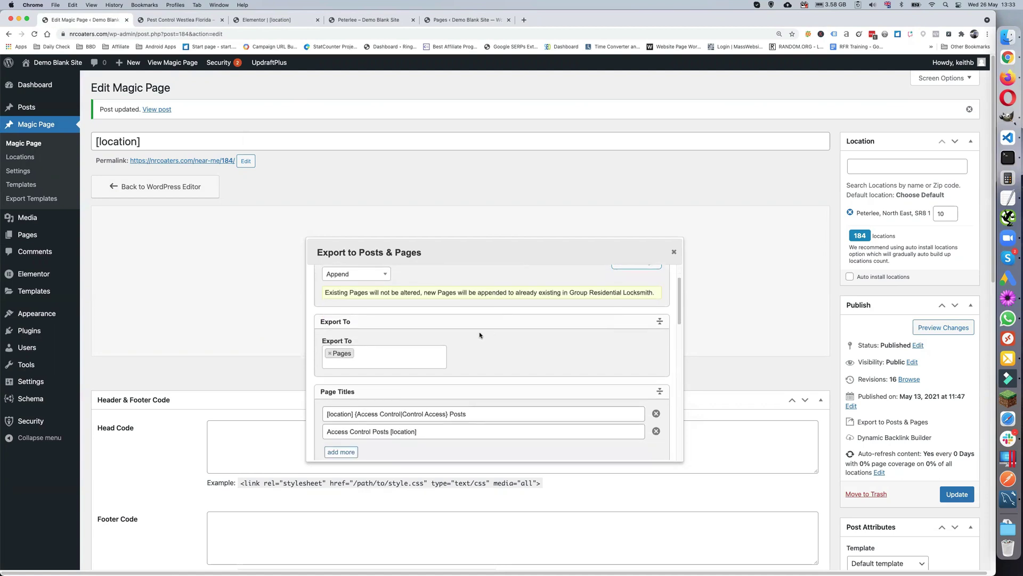
{"action": "left_click", "coordinate": [330, 354]}
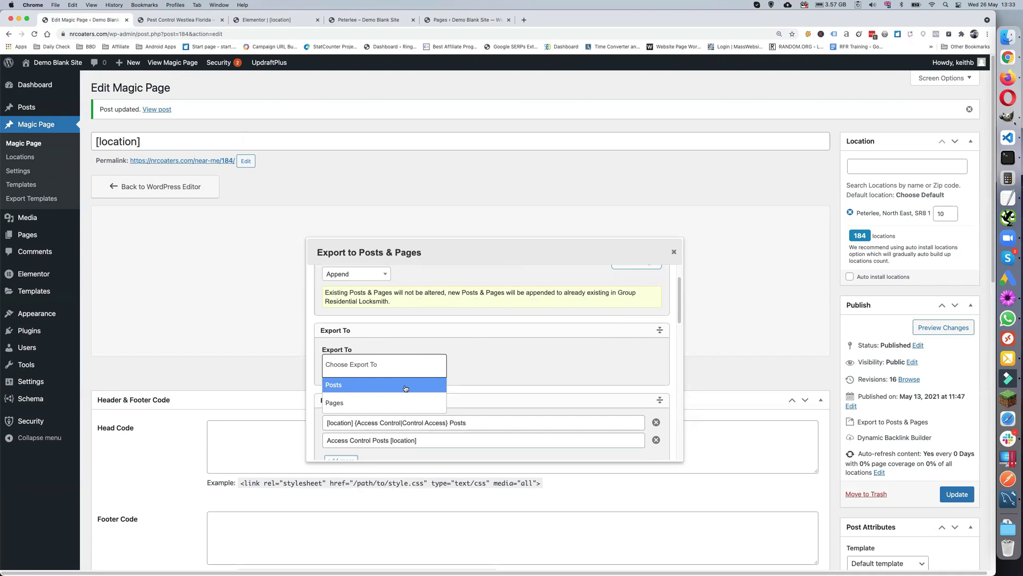
{"action": "left_click", "coordinate": [376, 388]}
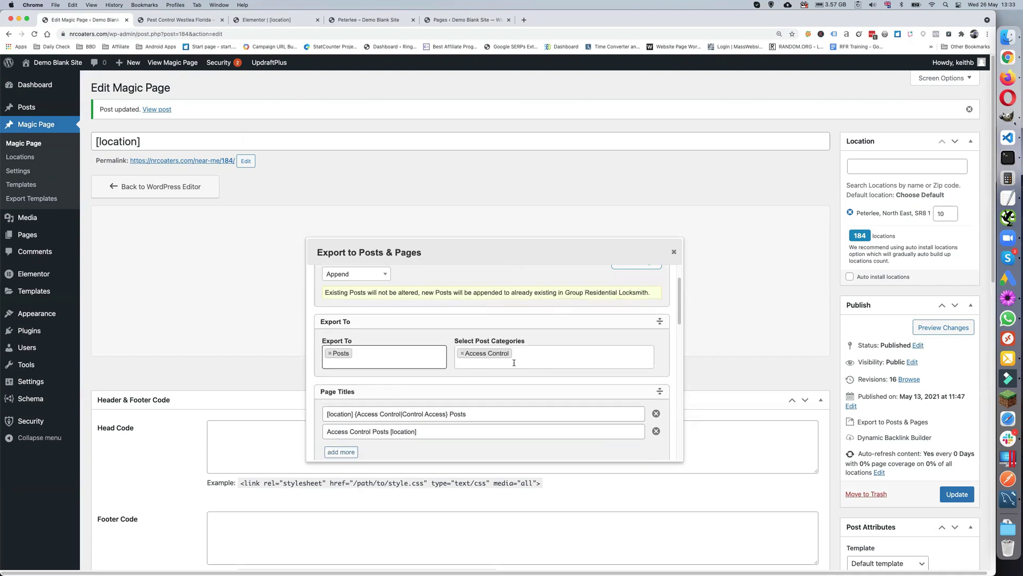
{"action": "left_click", "coordinate": [468, 358]}
{"action": "left_click", "coordinate": [505, 410]}
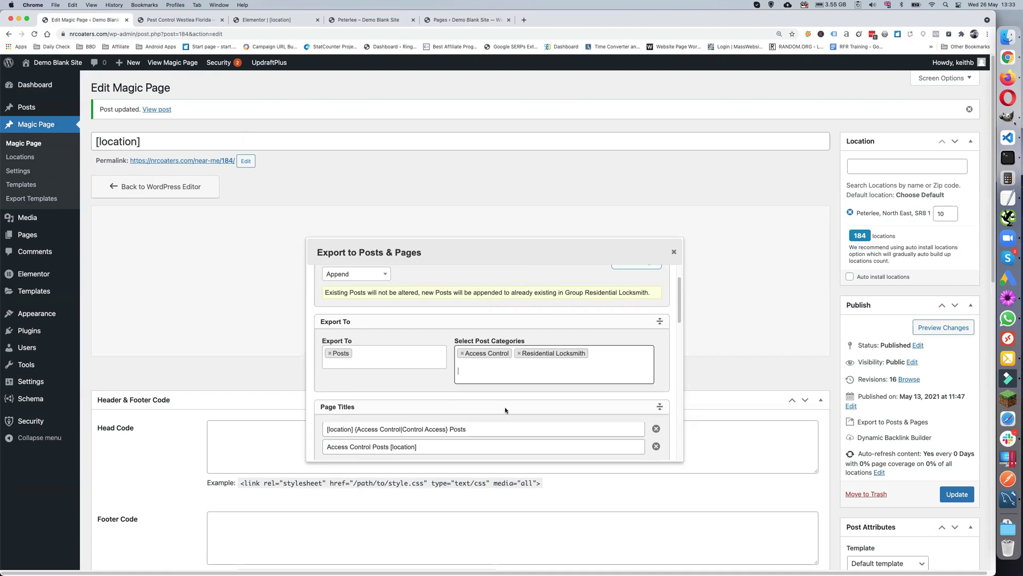
{"action": "left_click", "coordinate": [464, 354]}
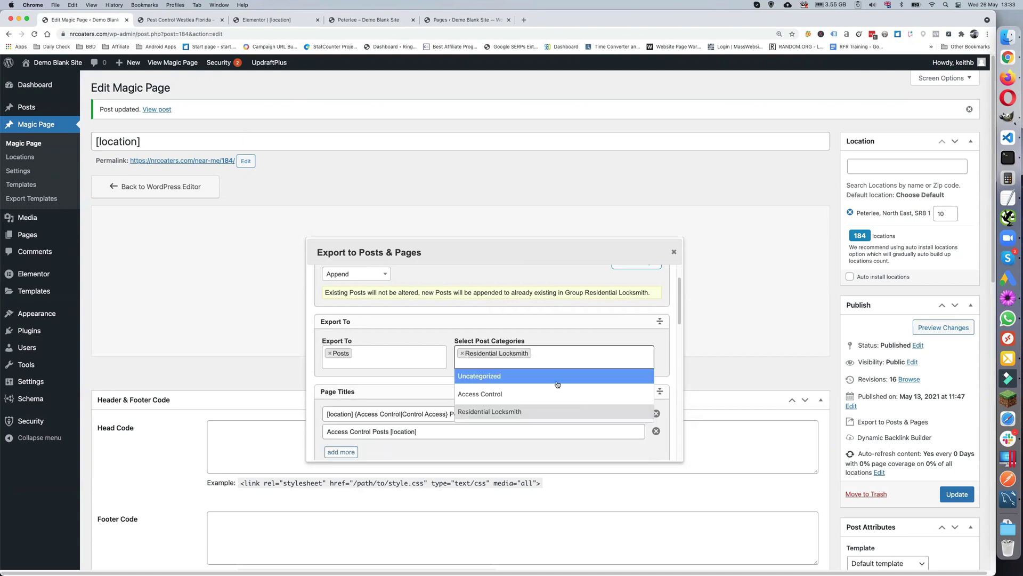
{"action": "left_click", "coordinate": [422, 356]}
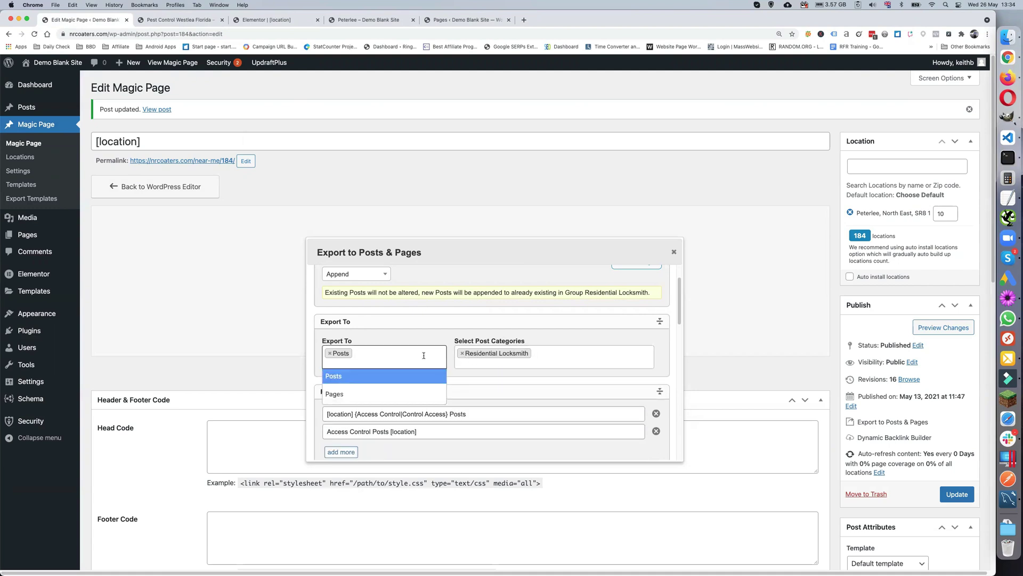
Rewrite the titles as '[location] {Residential Locksmith|Locksmith Residential} Posts' and 'Residential Locksmith Posts [location]'.
{"action": "left_click", "coordinate": [481, 379]}
{"action": "scroll", "coordinate": [477, 379], "scroll_direction": "down", "scroll_amount": 2}
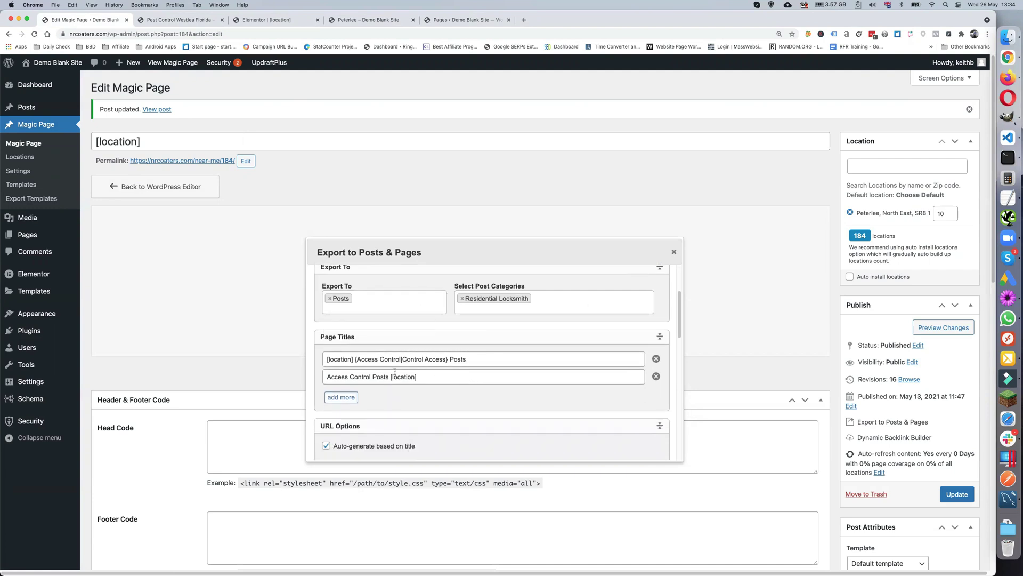
{"action": "left_click_drag", "start_coordinate": [357, 359], "coordinate": [402, 359]}
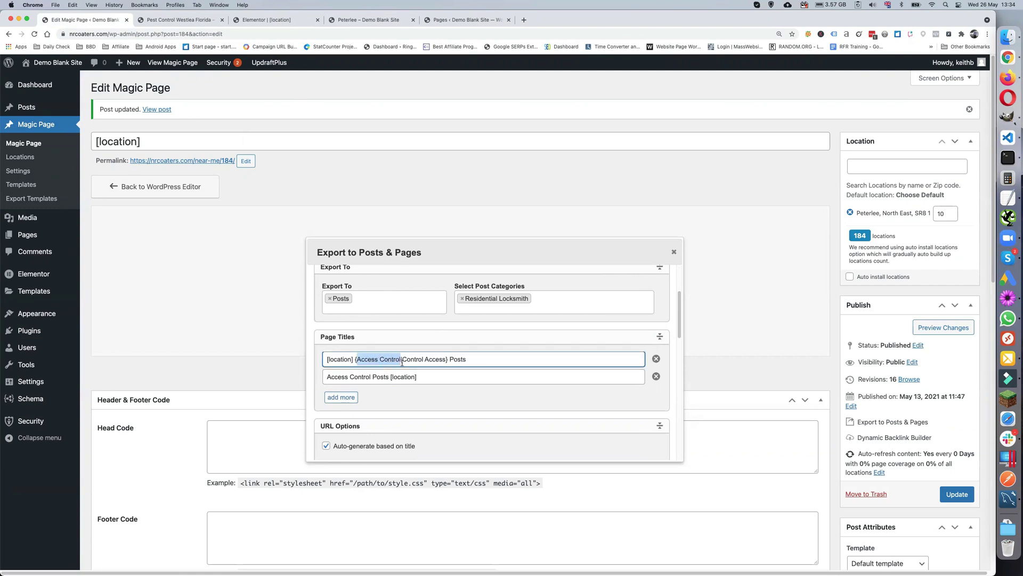
{"action": "type", "text": "Residential Locksmith"}
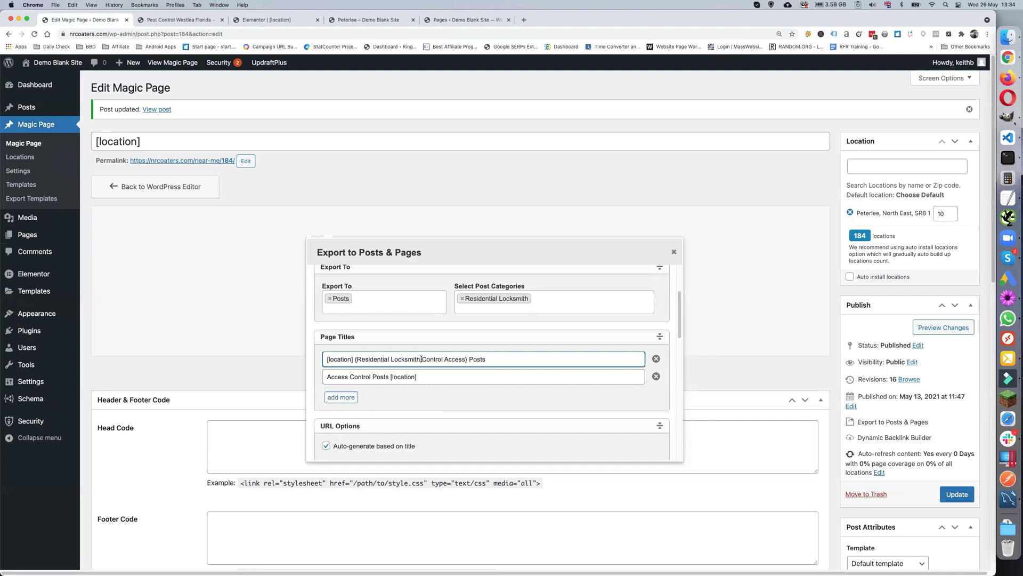
{"action": "left_click_drag", "start_coordinate": [421, 359], "coordinate": [465, 359]}
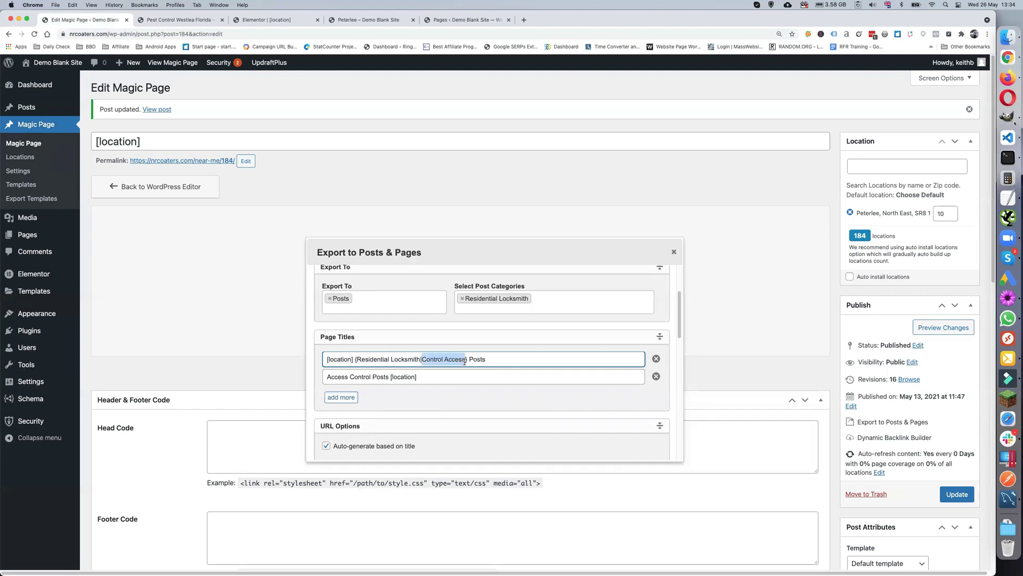
{"action": "type", "text": "Locksmith"}
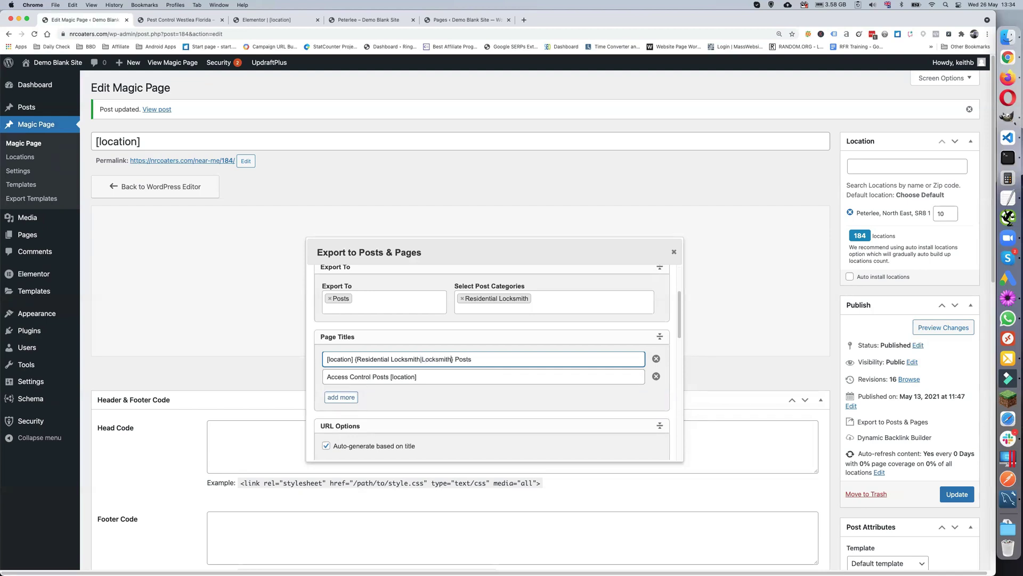
{"action": "type", "text": " Res"}
{"action": "type", "text": "ntiale"}
{"action": "left_click_drag", "start_coordinate": [326, 376], "coordinate": [371, 376]}
{"action": "type", "text": "Residential Locksmith"}
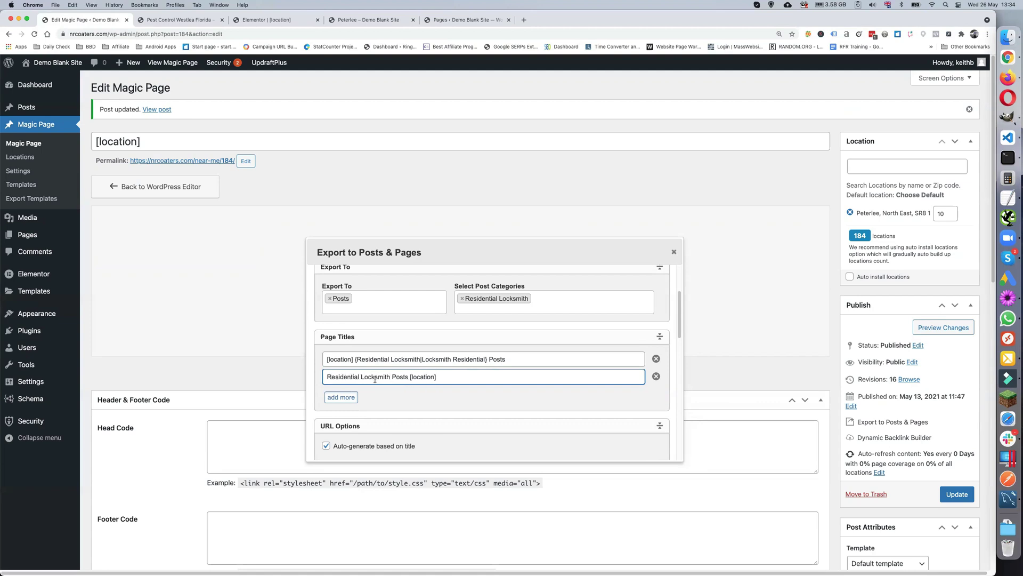
Replace Seaham with Blackhall Colliery as the export location.
{"action": "scroll", "coordinate": [443, 375], "scroll_direction": "down", "scroll_amount": 2}
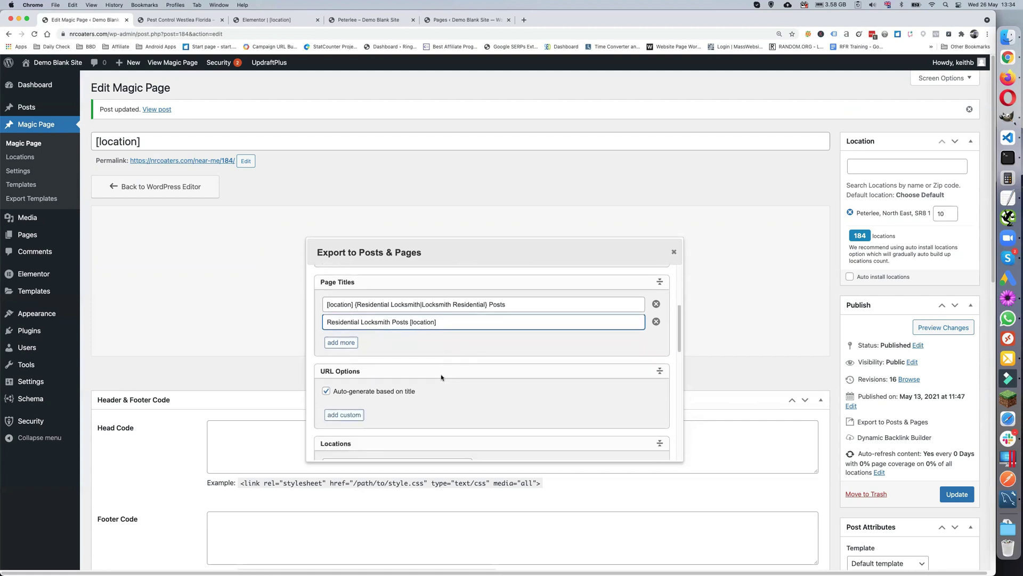
{"action": "scroll", "coordinate": [405, 387], "scroll_direction": "down", "scroll_amount": 3}
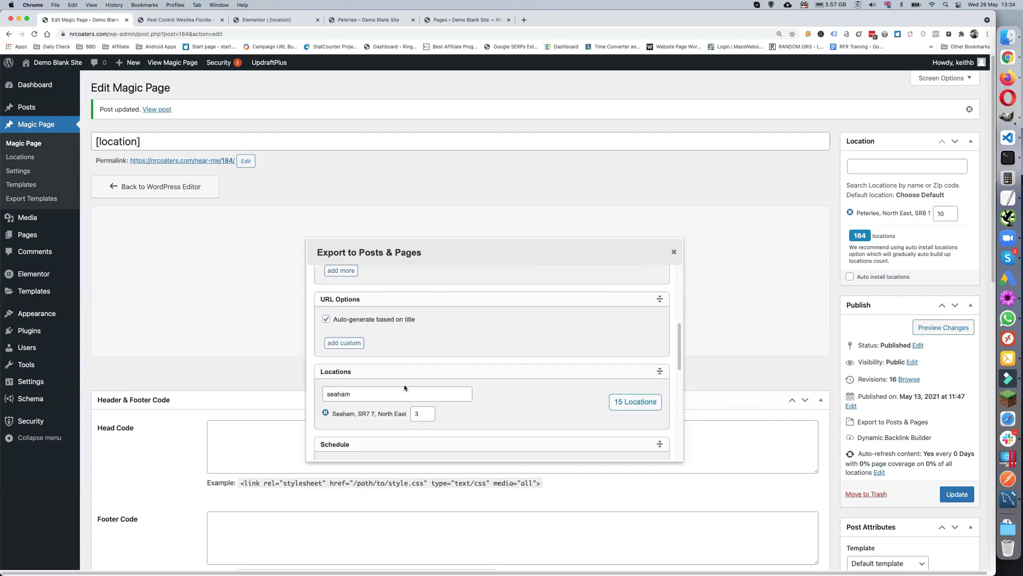
{"action": "scroll", "coordinate": [404, 387], "scroll_direction": "down", "scroll_amount": 1}
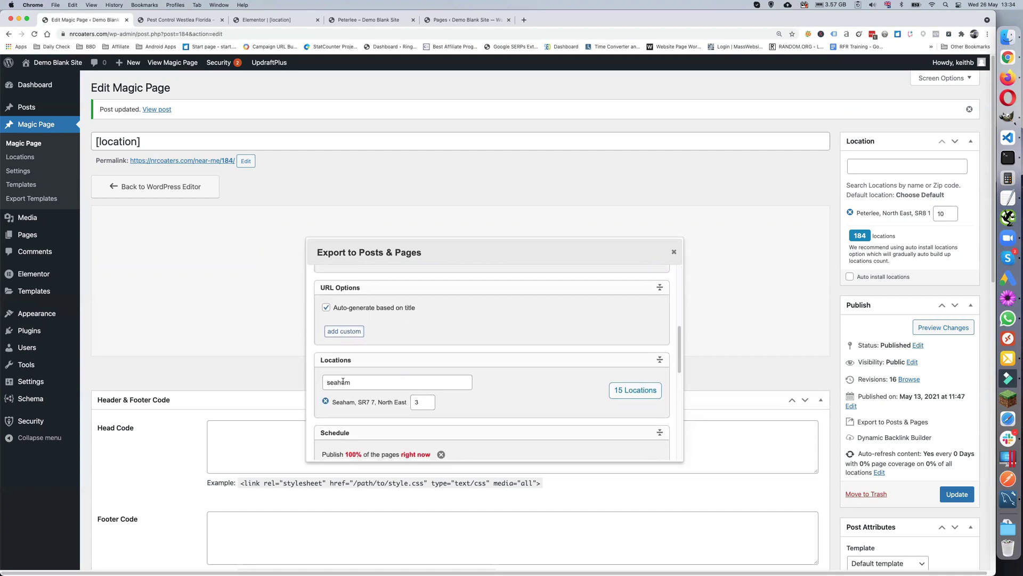
{"action": "left_click", "coordinate": [325, 402]}
{"action": "double_click", "coordinate": [373, 382]}
{"action": "type", "text": "blackhall"}
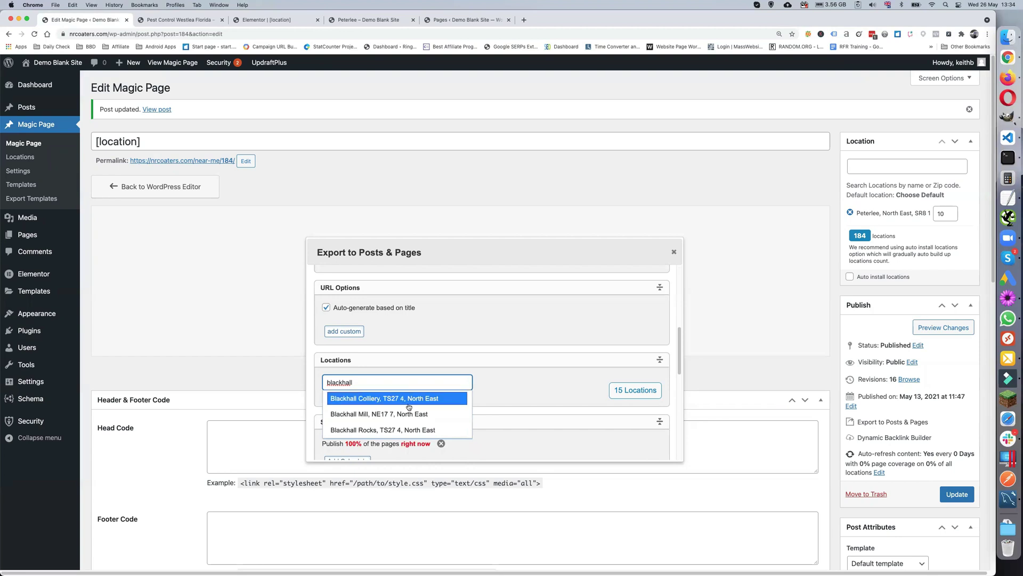
{"action": "left_click", "coordinate": [406, 398]}
Set Blackhall Colliery's nearby-locations number to 3, giving 17 locations in total.
{"action": "scroll", "coordinate": [484, 375], "scroll_direction": "down", "scroll_amount": 1}
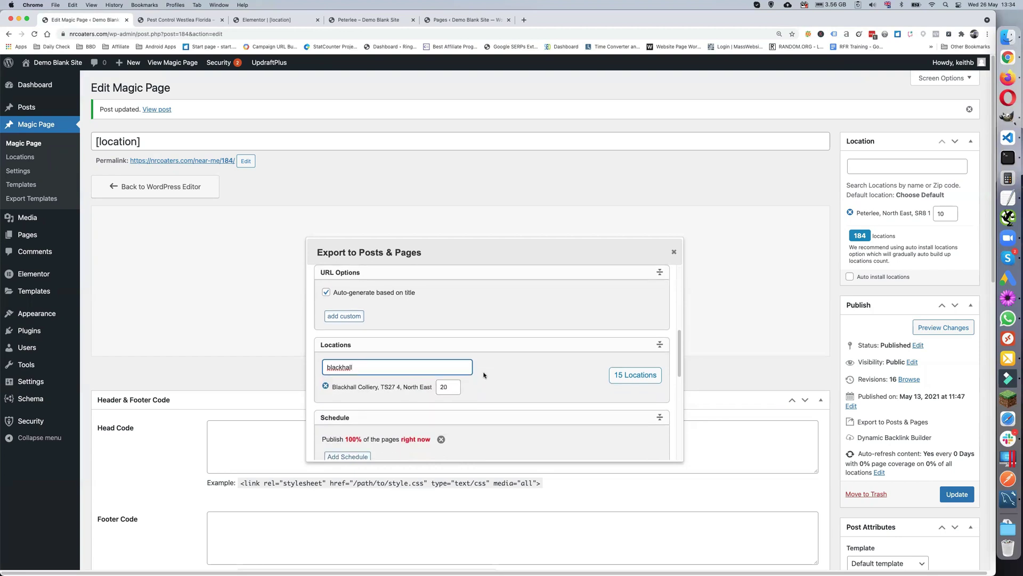
{"action": "double_click", "coordinate": [445, 385]}
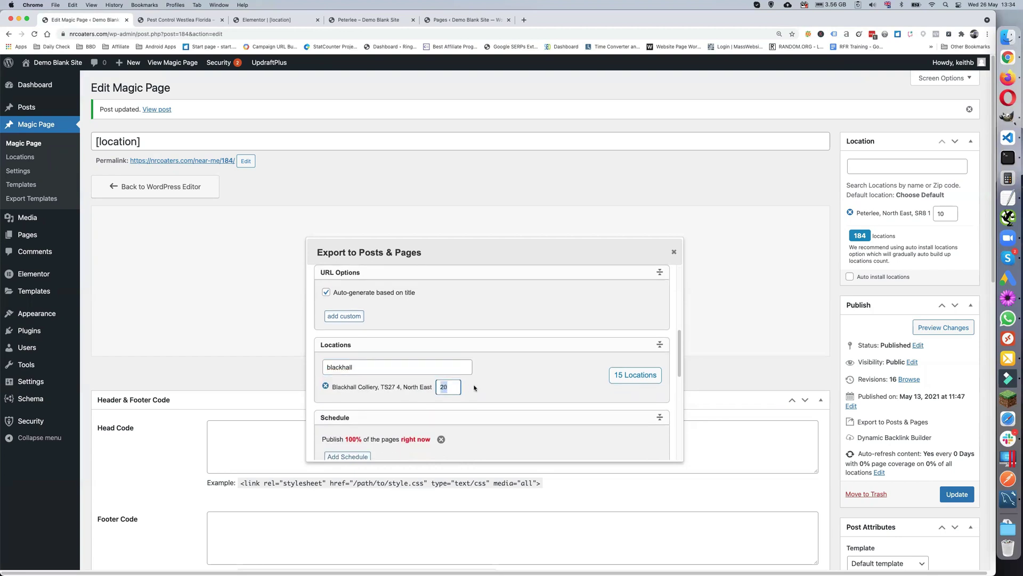
{"action": "type", "text": "2"}
{"action": "left_click", "coordinate": [461, 367]}
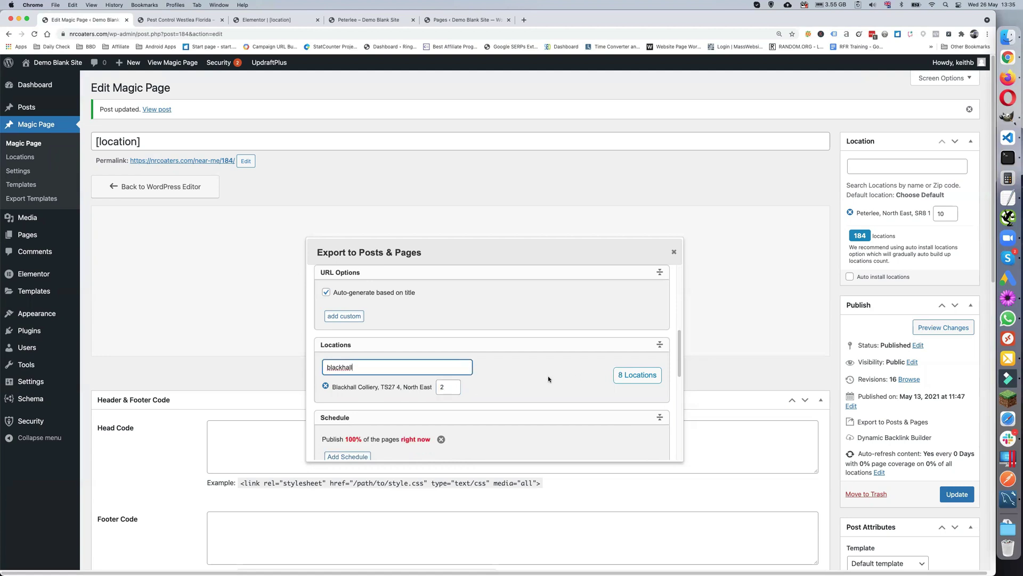
{"action": "left_click", "coordinate": [438, 387]}
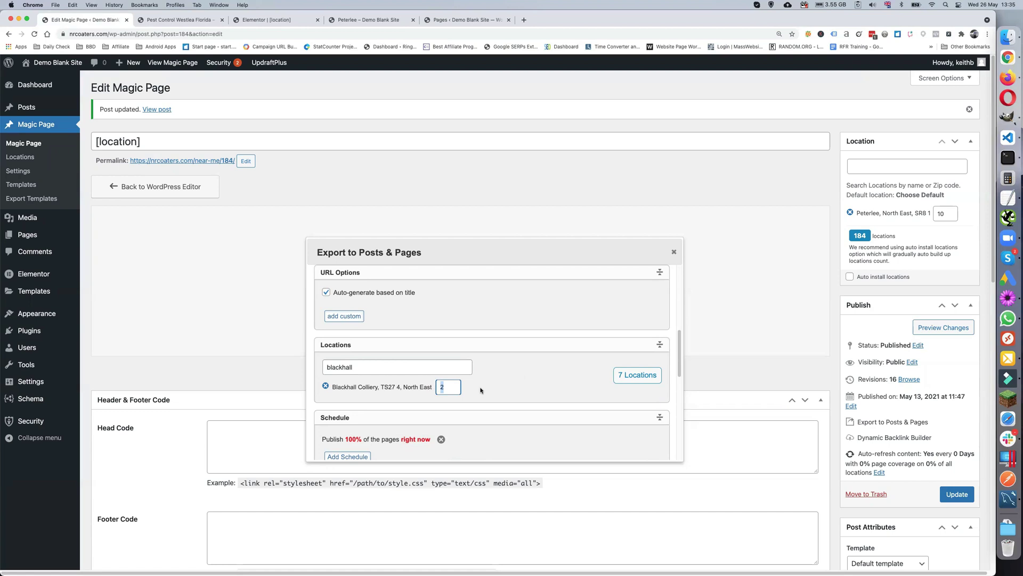
{"action": "type", "text": "3"}
{"action": "left_click", "coordinate": [423, 363]}
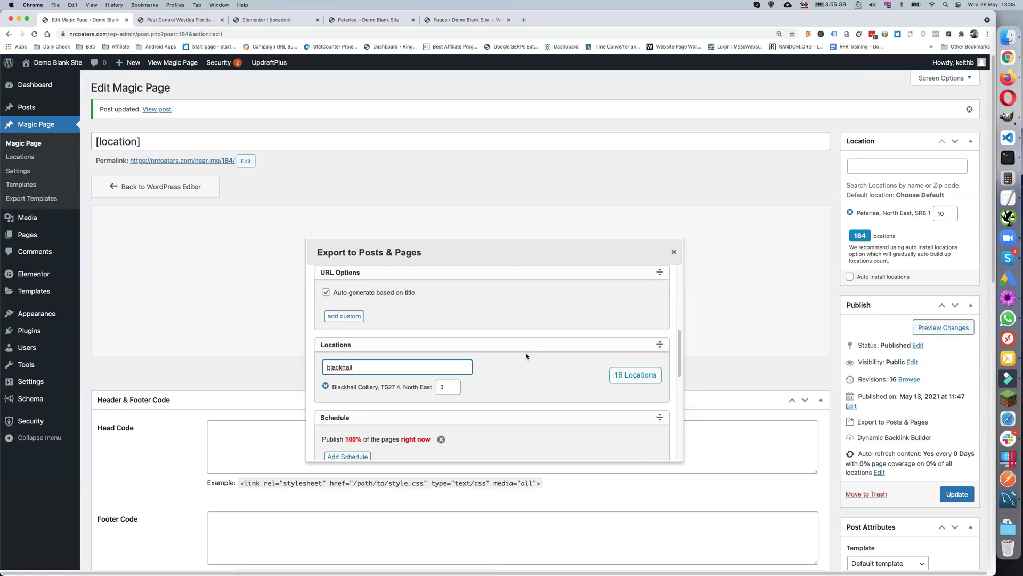
{"action": "scroll", "coordinate": [526, 355], "scroll_direction": "down", "scroll_amount": 4}
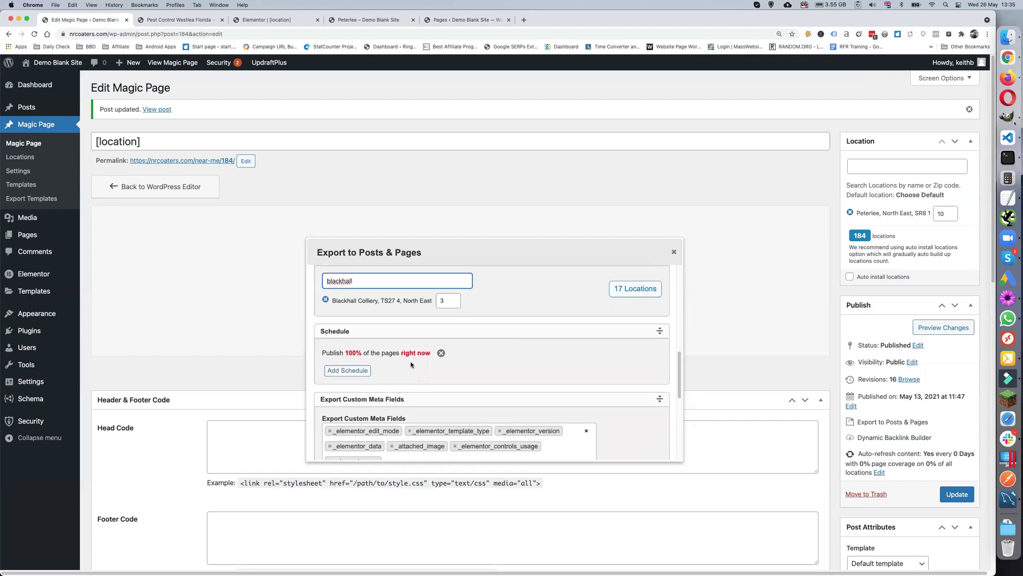
{"action": "scroll", "coordinate": [462, 376], "scroll_direction": "down", "scroll_amount": 6}
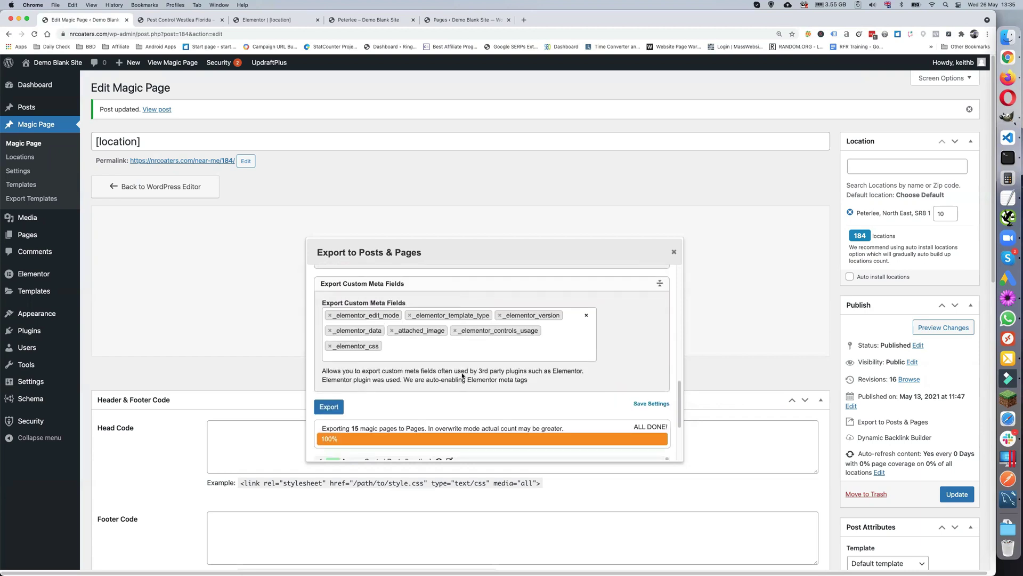
Export the 17 posts and view the first one, for Shotton, on the live site.
{"action": "left_click", "coordinate": [329, 396]}
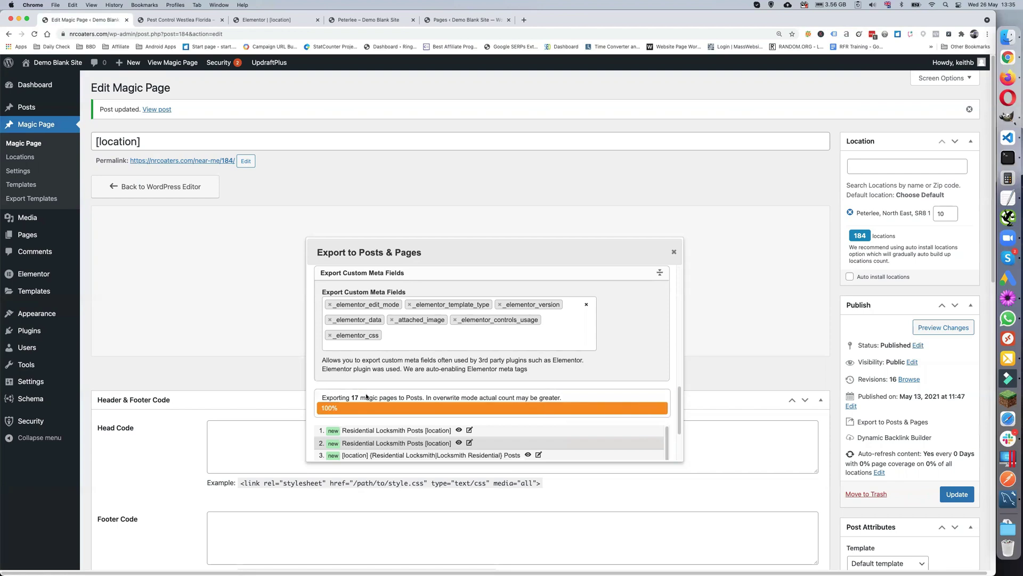
{"action": "scroll", "coordinate": [468, 387], "scroll_direction": "down", "scroll_amount": 2}
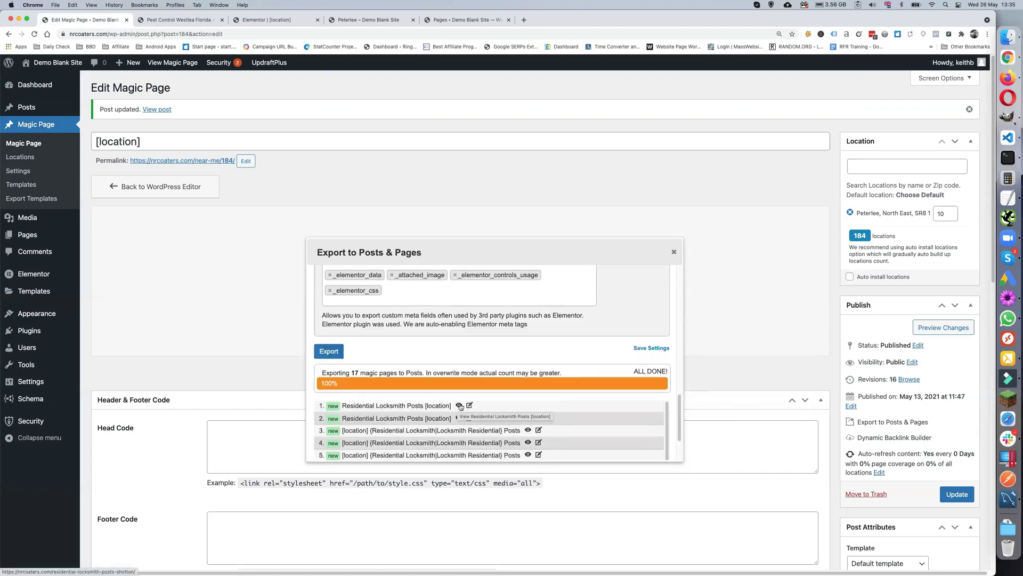
{"action": "left_click", "coordinate": [459, 405]}
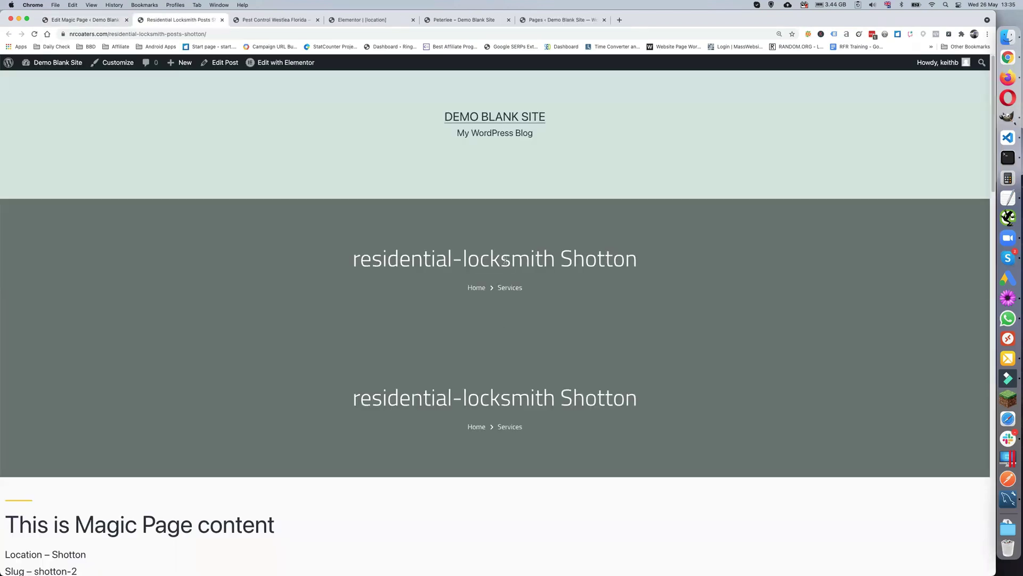
{"action": "scroll", "coordinate": [396, 304], "scroll_direction": "down", "scroll_amount": 8}
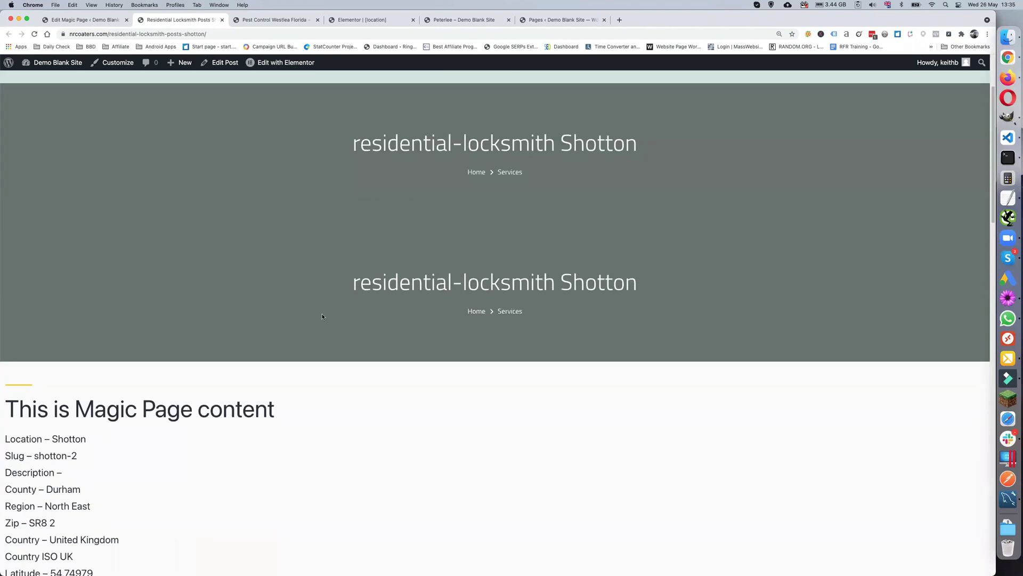
{"action": "scroll", "coordinate": [313, 319], "scroll_direction": "down", "scroll_amount": 11}
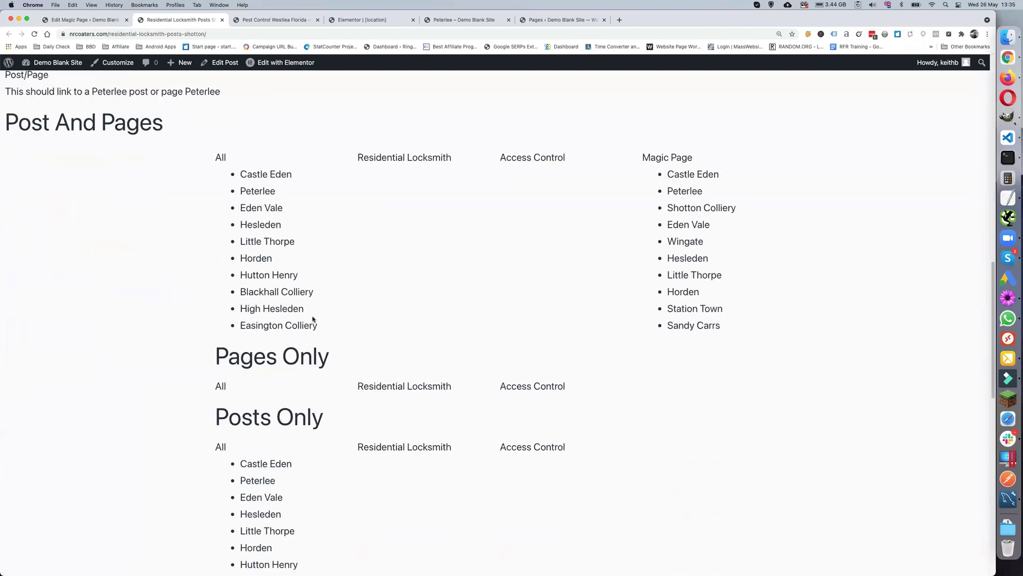
{"action": "scroll", "coordinate": [313, 319], "scroll_direction": "up", "scroll_amount": 20}
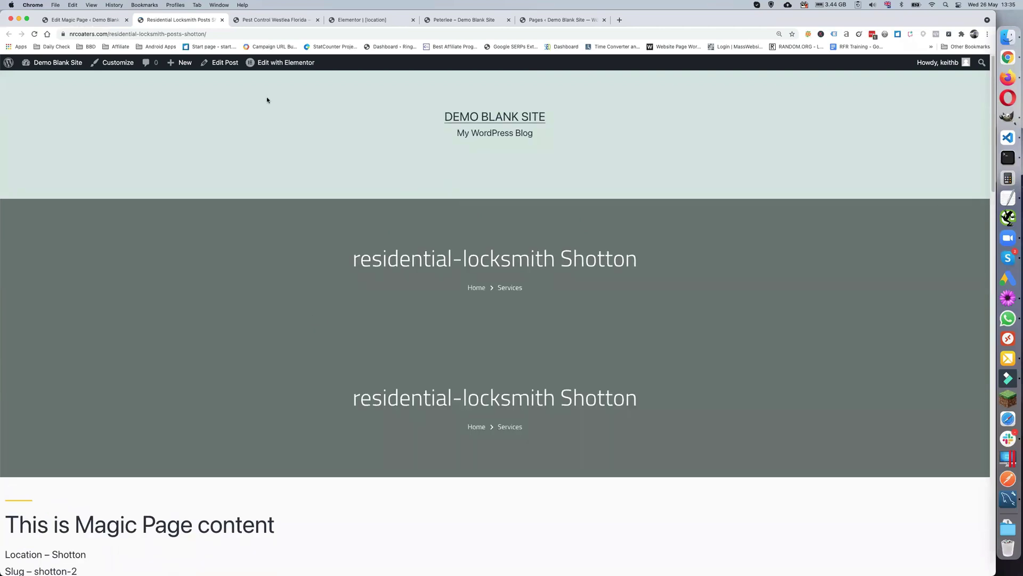
Open the Blackhall Rocks post from All Posts for editing and scroll to Magic Page SEO Settings.
{"action": "left_click", "coordinate": [456, 20]}
{"action": "left_click", "coordinate": [534, 20]}
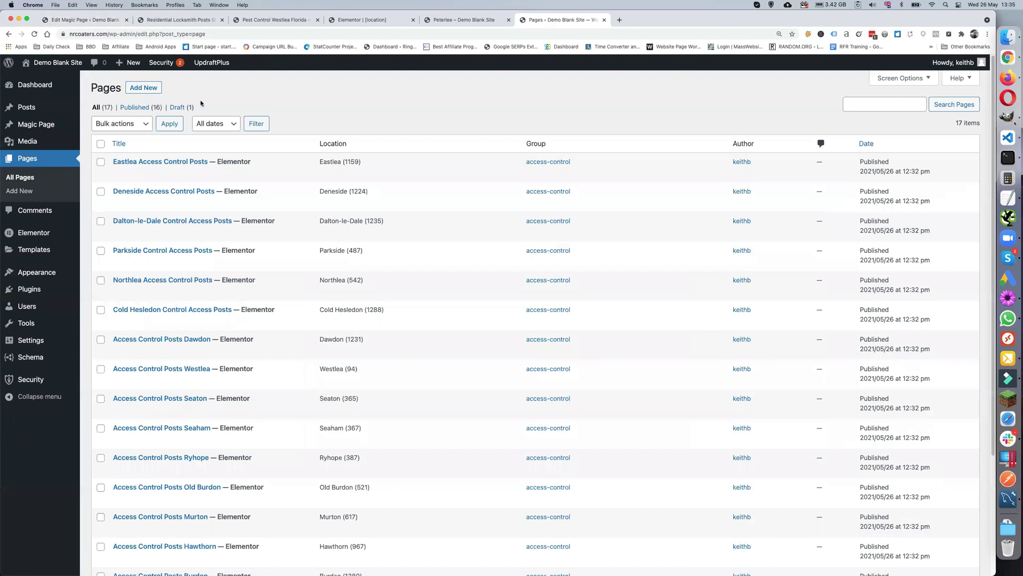
{"action": "mouse_move", "coordinate": [28, 110]}
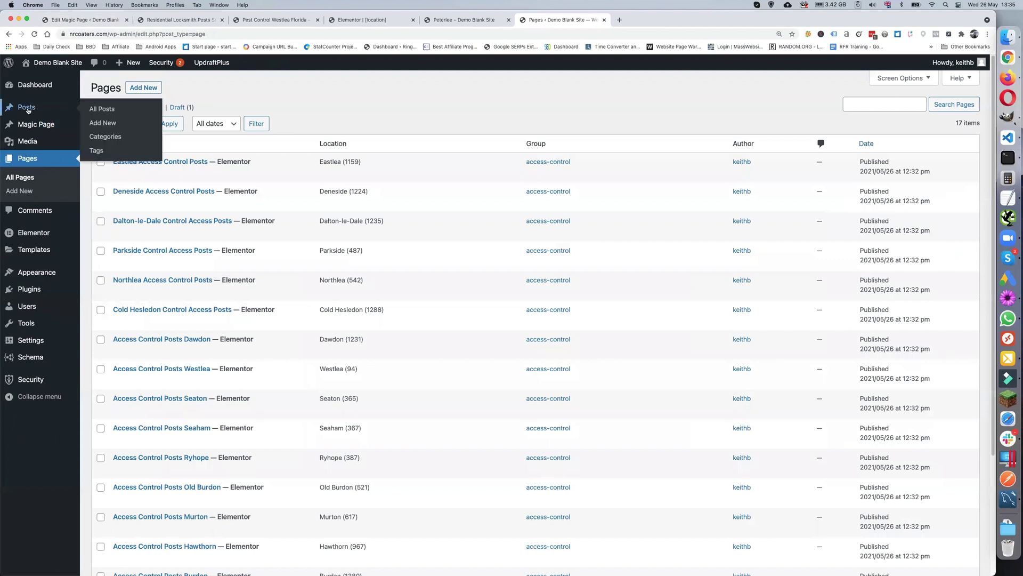
{"action": "left_click", "coordinate": [93, 109]}
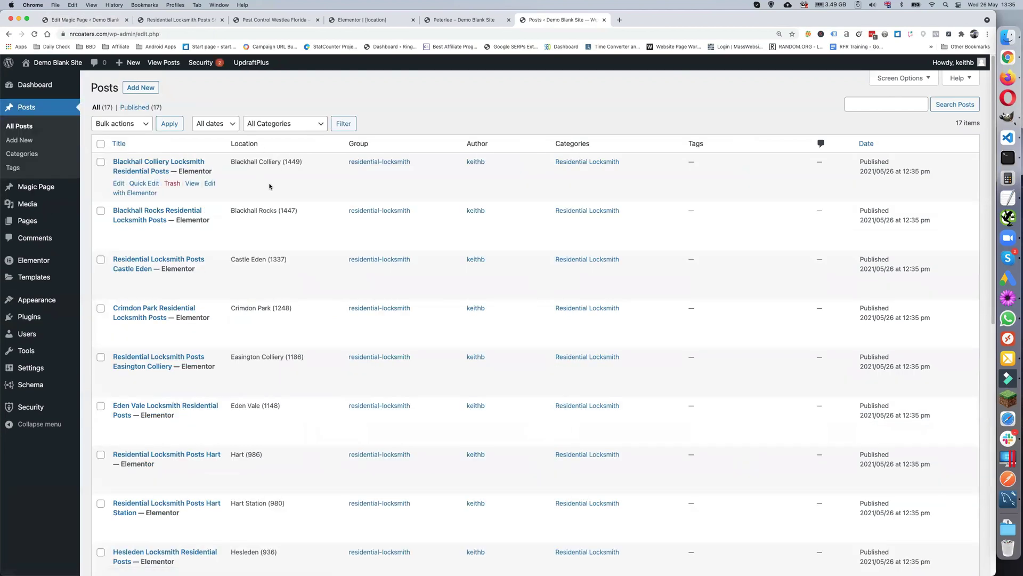
{"action": "mouse_move", "coordinate": [153, 234]}
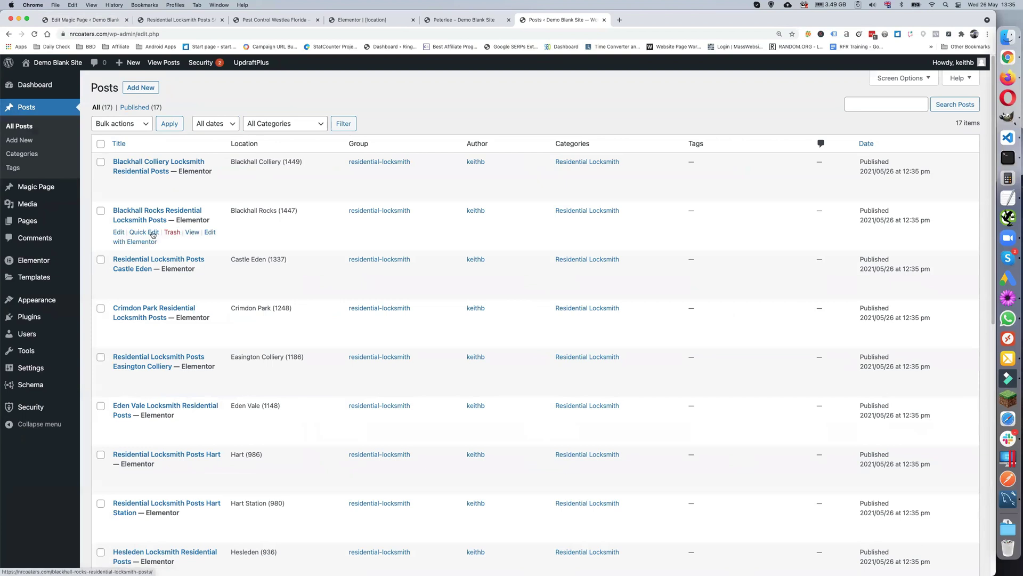
{"action": "left_click", "coordinate": [118, 233]}
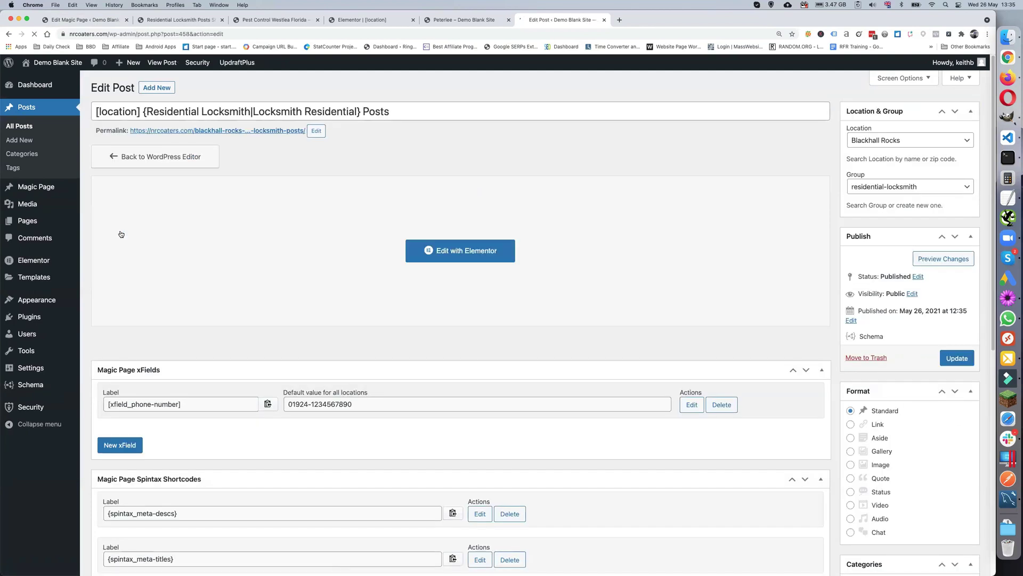
{"action": "scroll", "coordinate": [308, 227], "scroll_direction": "down", "scroll_amount": 5}
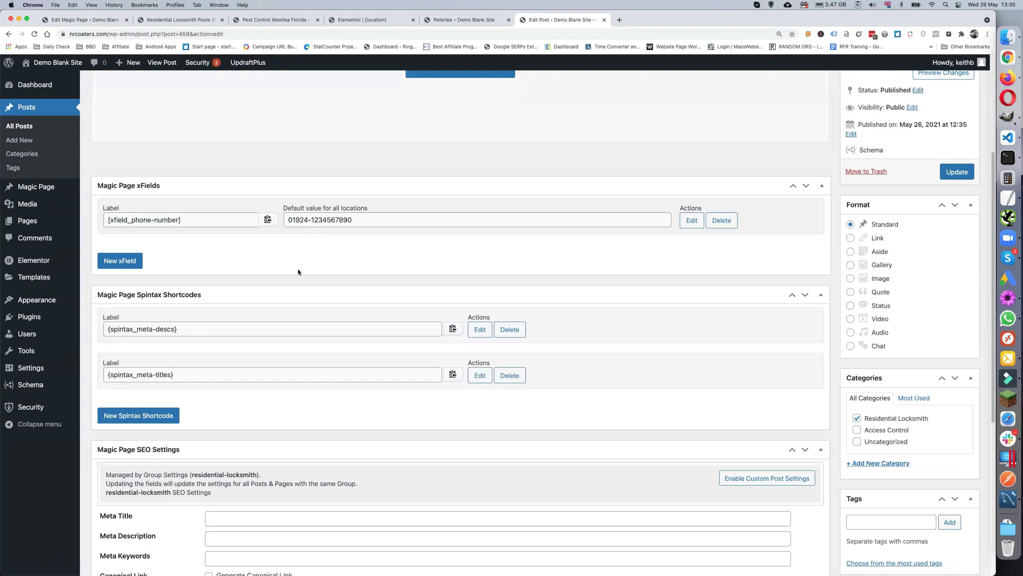
{"action": "scroll", "coordinate": [297, 271], "scroll_direction": "down", "scroll_amount": 2}
{"action": "scroll", "coordinate": [298, 271], "scroll_direction": "down", "scroll_amount": 2}
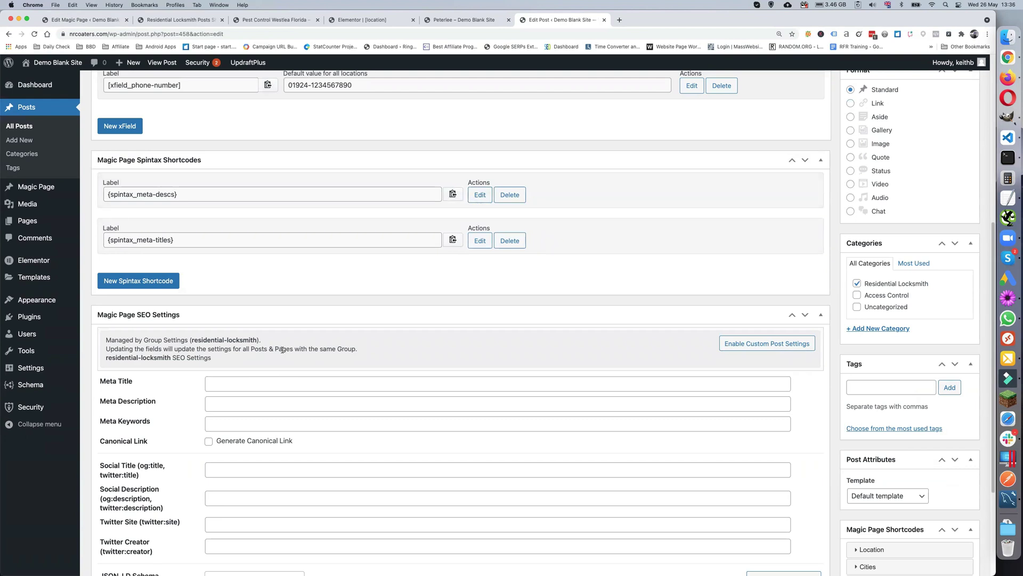
Enter Meta Title 'this is my meta title' and Meta Description 'this is my meta description'.
{"action": "left_click", "coordinate": [248, 384]}
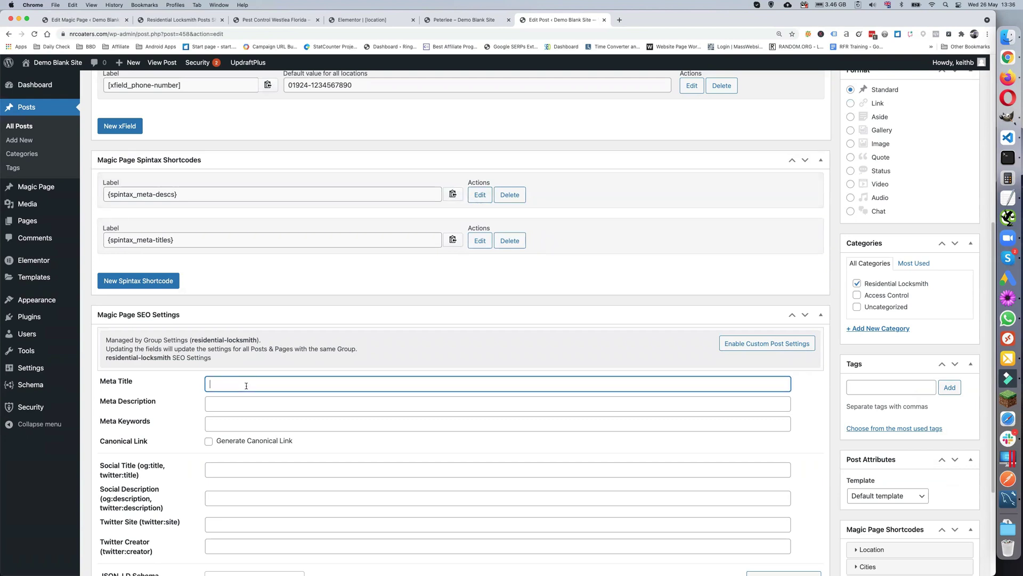
{"action": "type", "text": "this is mymeta"}
{"action": "key", "text": "BackSpace"}
{"action": "key", "text": "BackSpace"}
{"action": "key", "text": "BackSpace"}
{"action": "key", "text": "BackSpace"}
{"action": "type", "text": "met"}
{"action": "type", "text": " a t"}
{"action": "type", "text": "ile"}
{"action": "type", "text": "e"}
{"action": "left_click", "coordinate": [247, 397]}
{"action": "type", "text": "this is "}
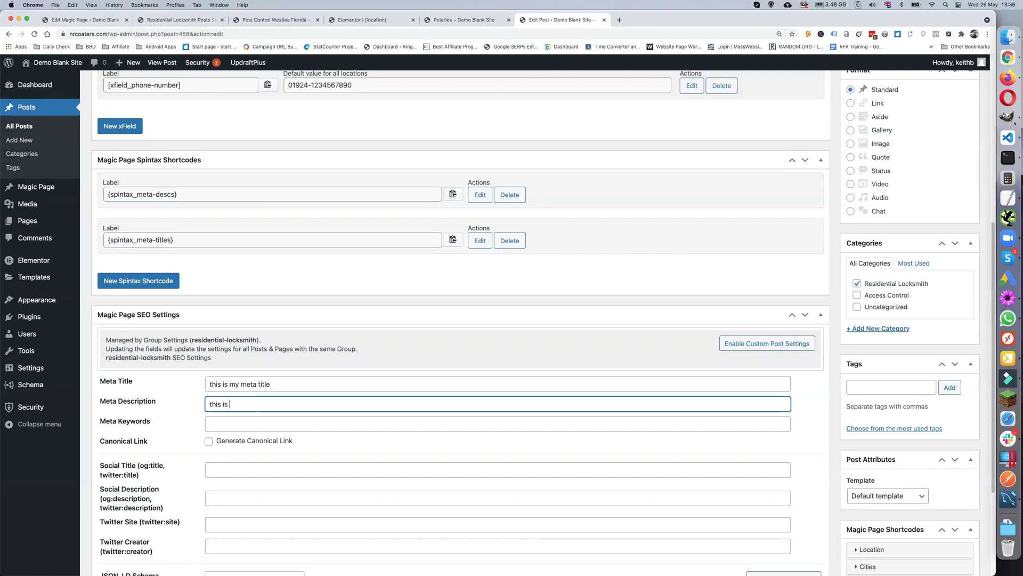
{"action": "type", "text": "my meta description"}
{"action": "scroll", "coordinate": [240, 407], "scroll_direction": "down", "scroll_amount": 5}
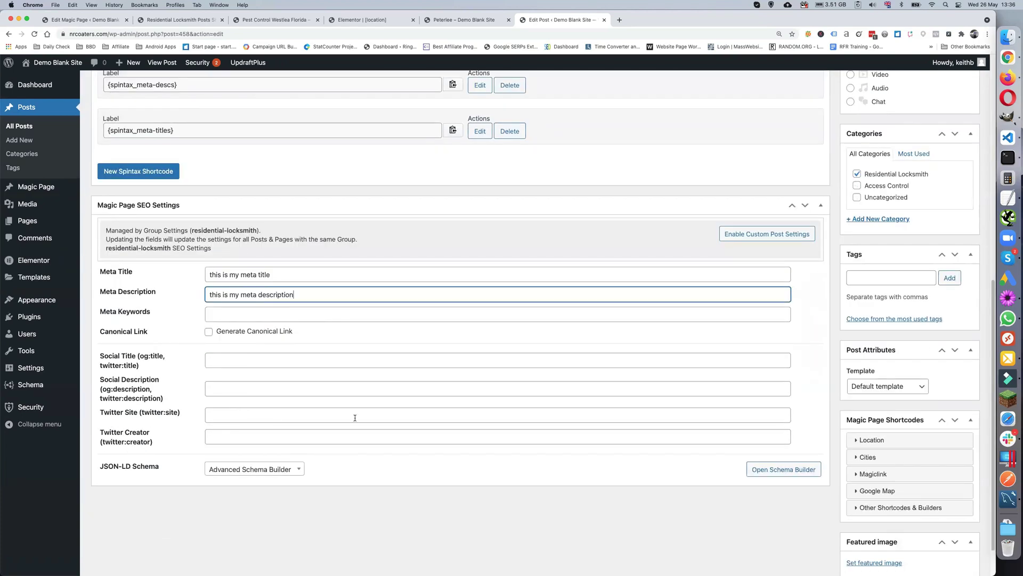
{"action": "scroll", "coordinate": [649, 414], "scroll_direction": "up", "scroll_amount": 15}
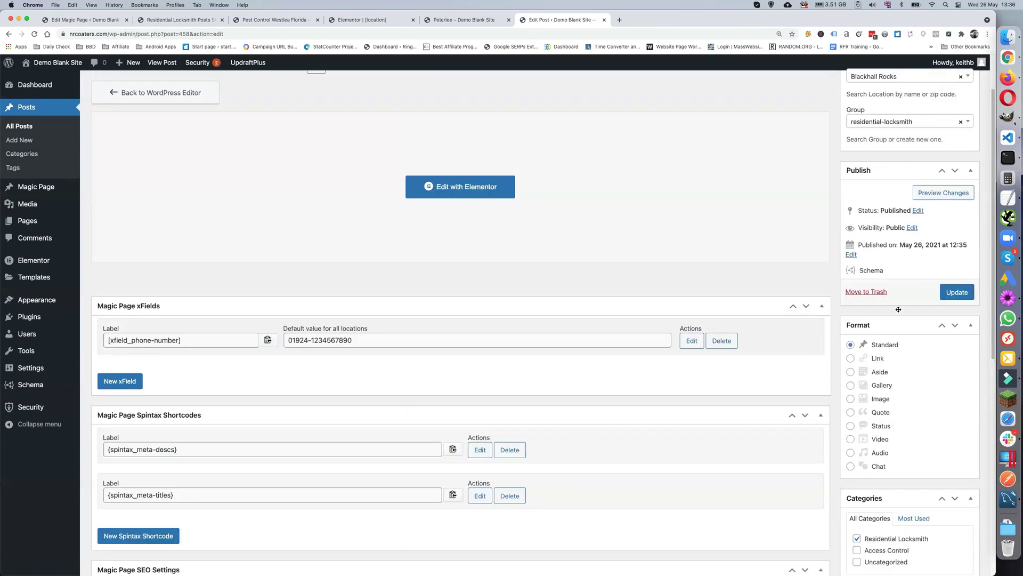
Update the post, then review the residential-locksmith Schema Builder's LocalBusiness nodes and alternateName value.
{"action": "left_click", "coordinate": [955, 293]}
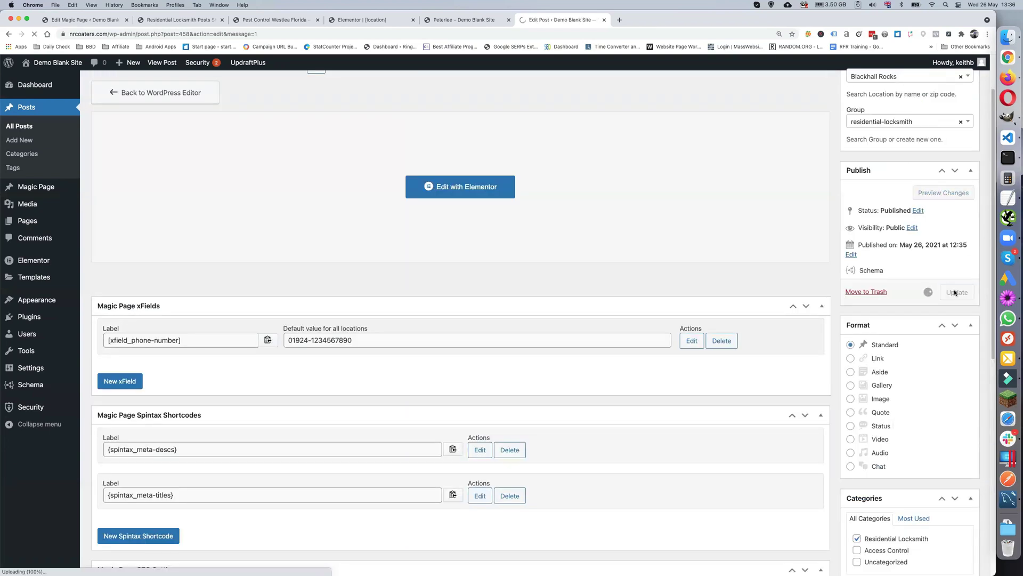
{"action": "scroll", "coordinate": [730, 341], "scroll_direction": "down", "scroll_amount": 8}
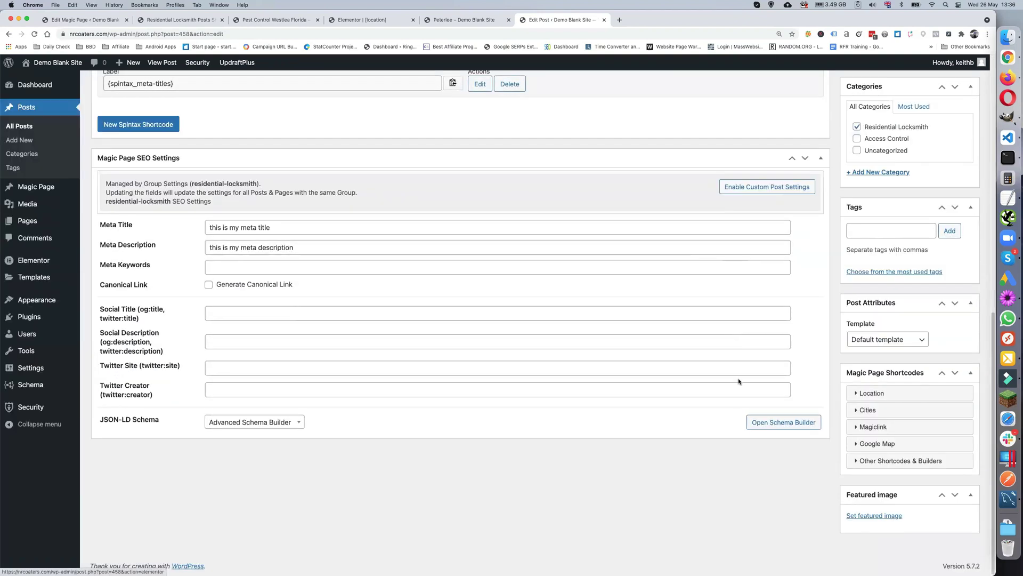
{"action": "left_click", "coordinate": [784, 422]}
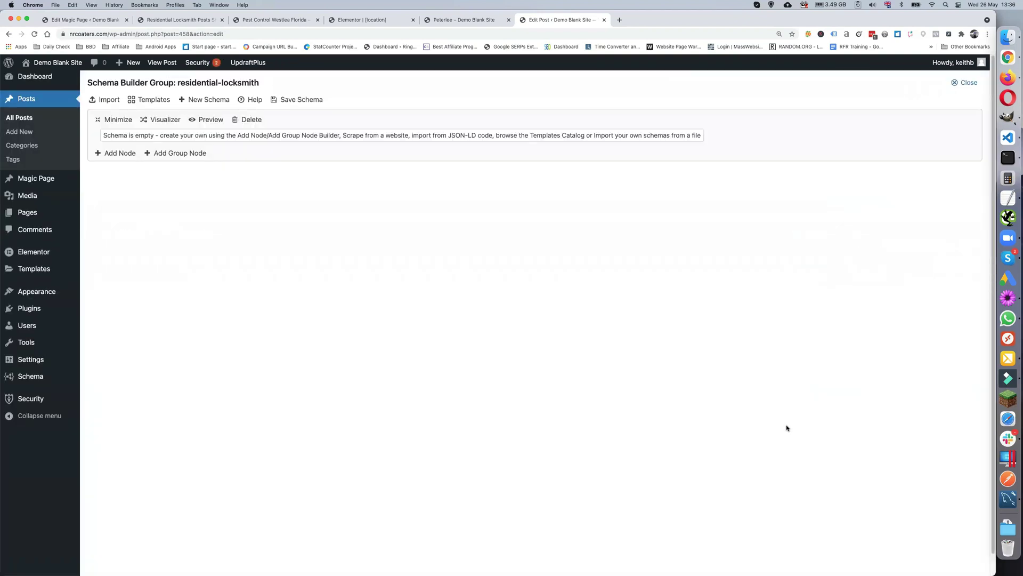
{"action": "scroll", "coordinate": [633, 350], "scroll_direction": "down", "scroll_amount": 7}
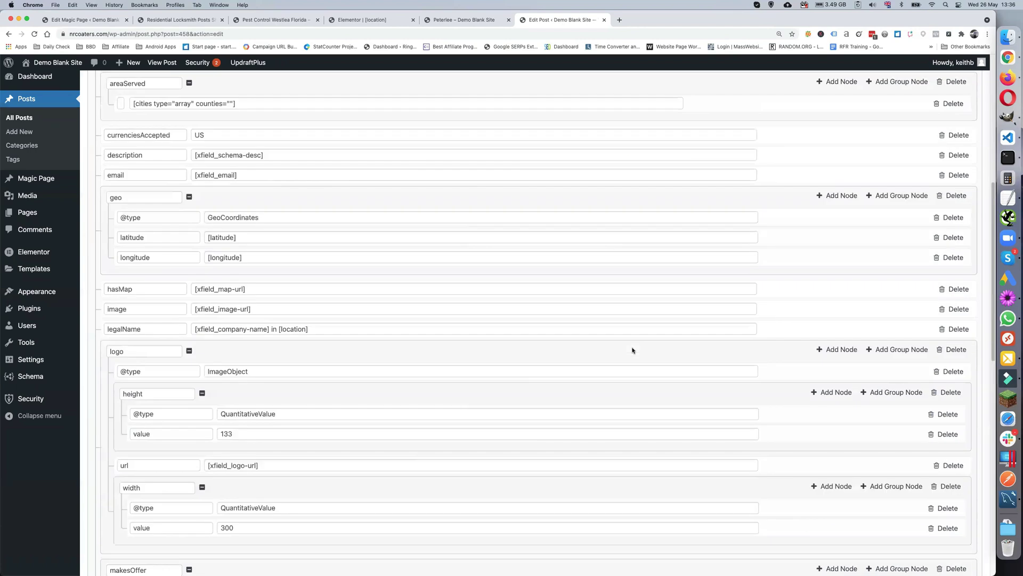
{"action": "scroll", "coordinate": [633, 350], "scroll_direction": "down", "scroll_amount": 8}
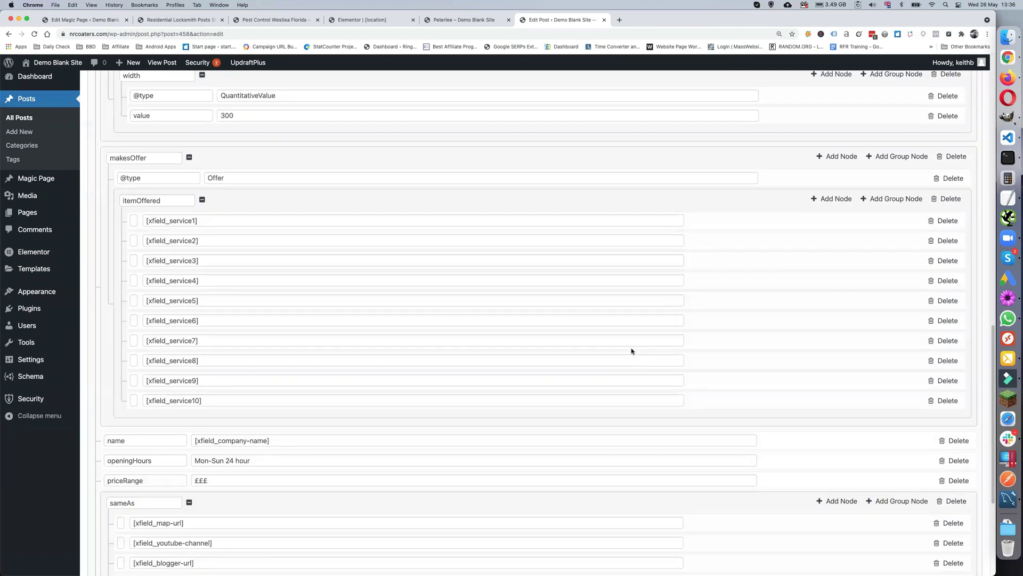
{"action": "scroll", "coordinate": [632, 351], "scroll_direction": "up", "scroll_amount": 11}
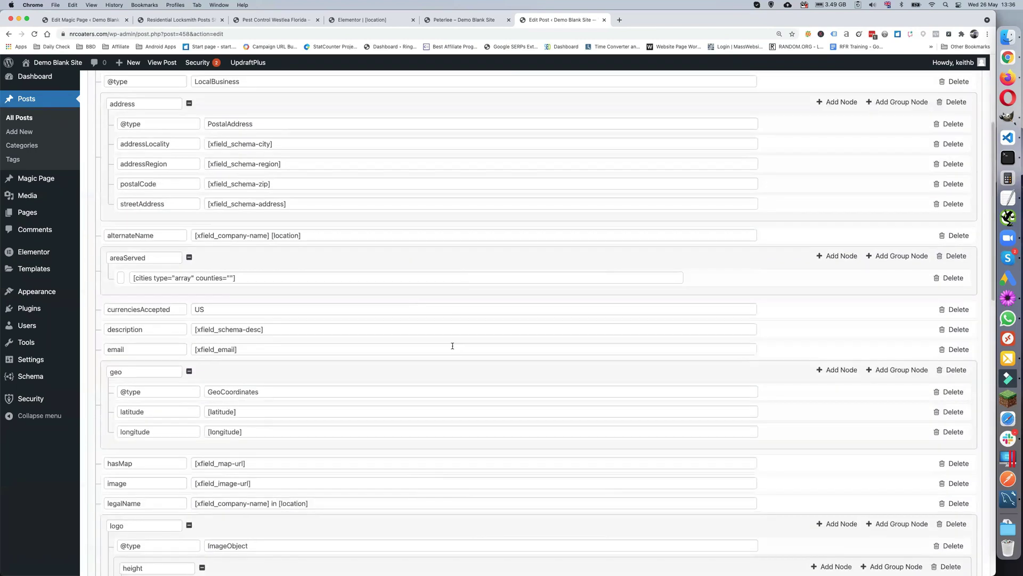
{"action": "scroll", "coordinate": [426, 341], "scroll_direction": "up", "scroll_amount": 4}
{"action": "scroll", "coordinate": [342, 347], "scroll_direction": "down", "scroll_amount": 1}
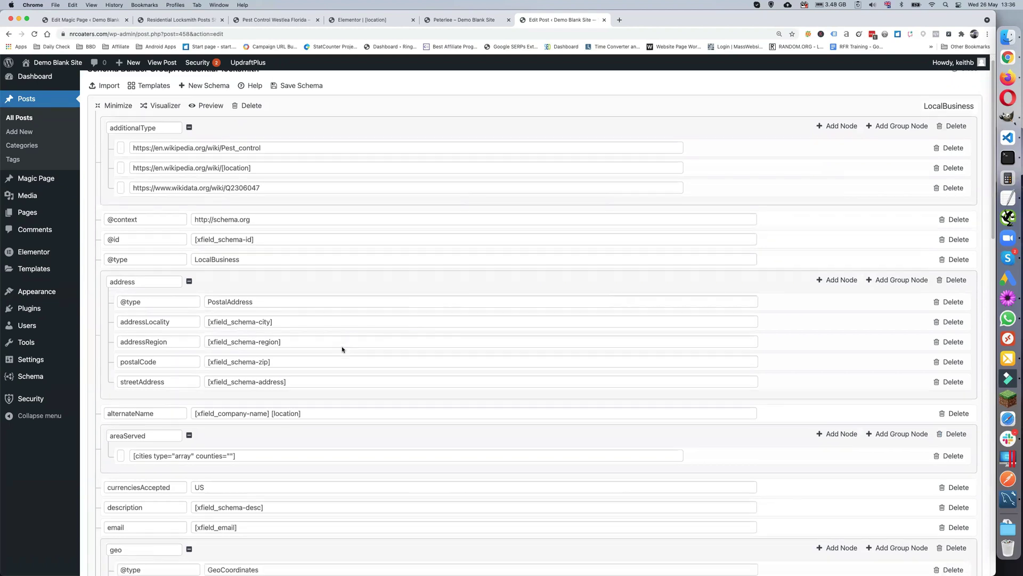
{"action": "scroll", "coordinate": [342, 349], "scroll_direction": "down", "scroll_amount": 3}
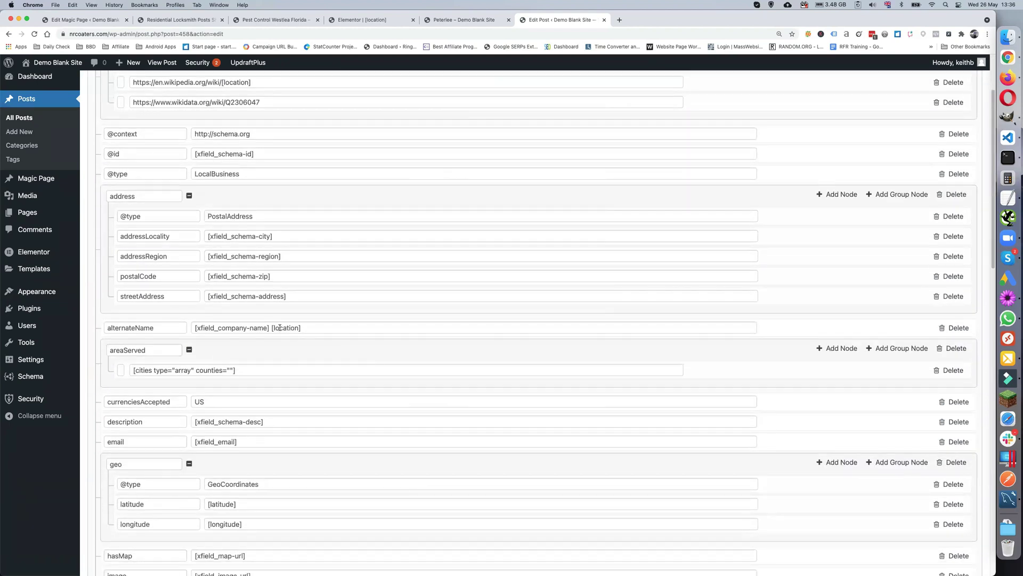
{"action": "triple_click", "coordinate": [279, 327]}
{"action": "left_click", "coordinate": [335, 328]}
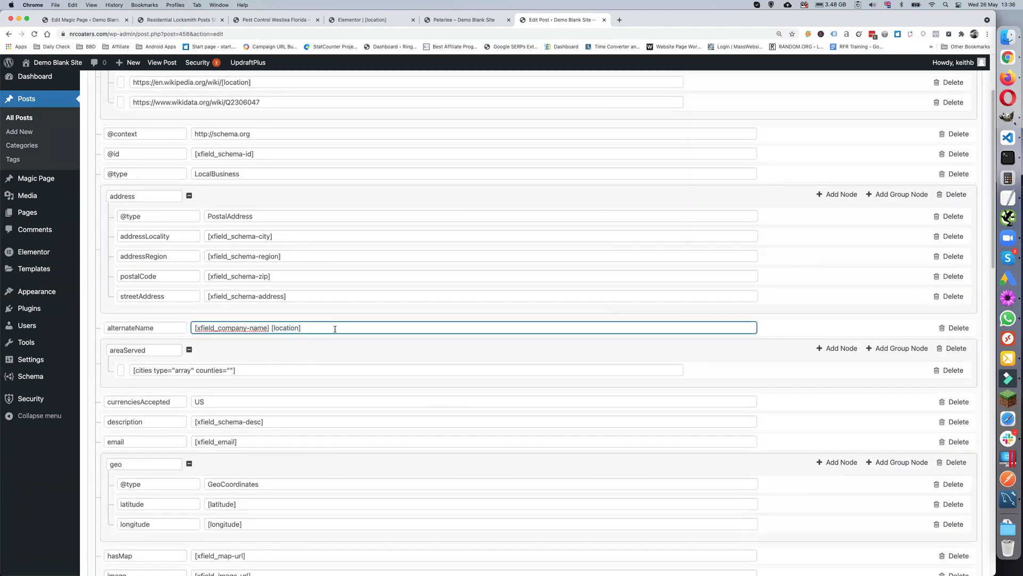
{"action": "scroll", "coordinate": [400, 331], "scroll_direction": "up", "scroll_amount": 3}
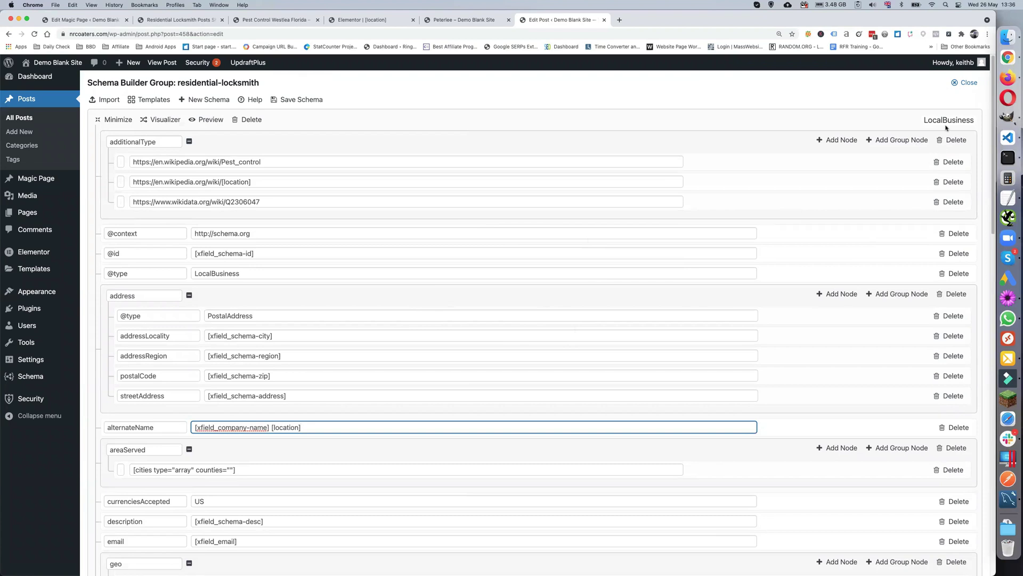
Close the Schema Builder and return to the post's permalink area.
{"action": "left_click", "coordinate": [968, 86]}
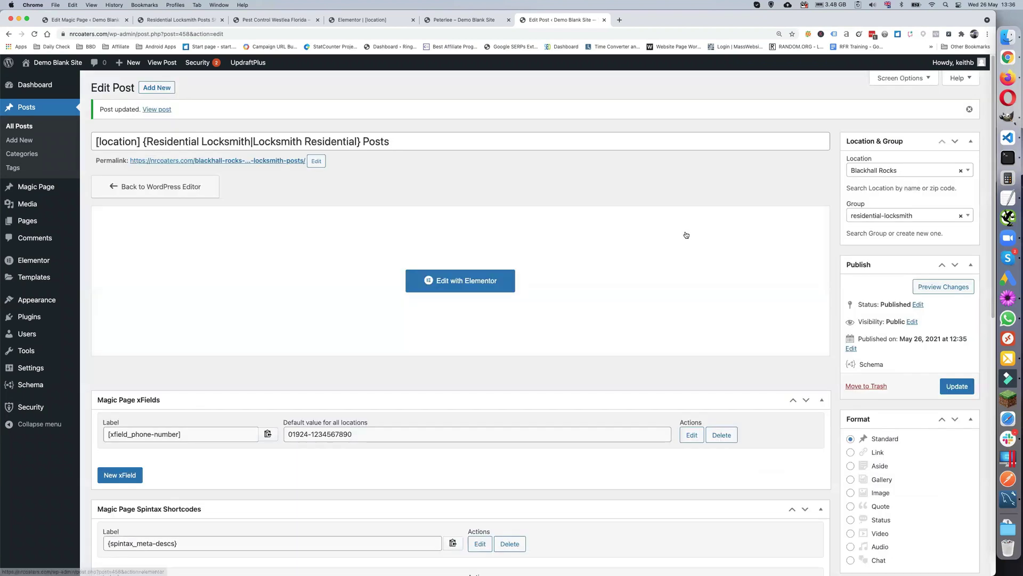
{"action": "scroll", "coordinate": [620, 255], "scroll_direction": "down", "scroll_amount": 3}
{"action": "scroll", "coordinate": [620, 254], "scroll_direction": "down", "scroll_amount": 4}
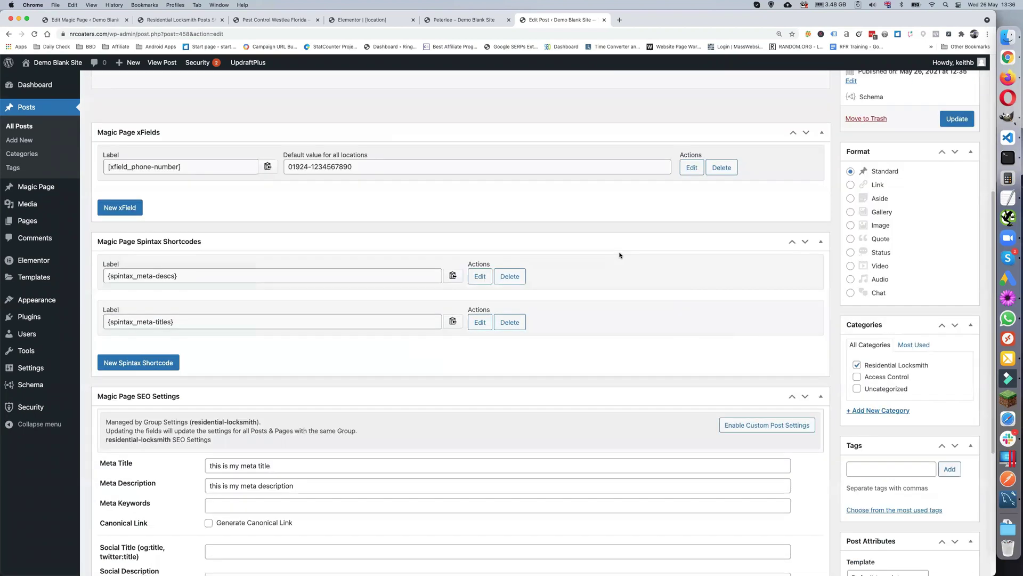
{"action": "scroll", "coordinate": [618, 255], "scroll_direction": "up", "scroll_amount": 7}
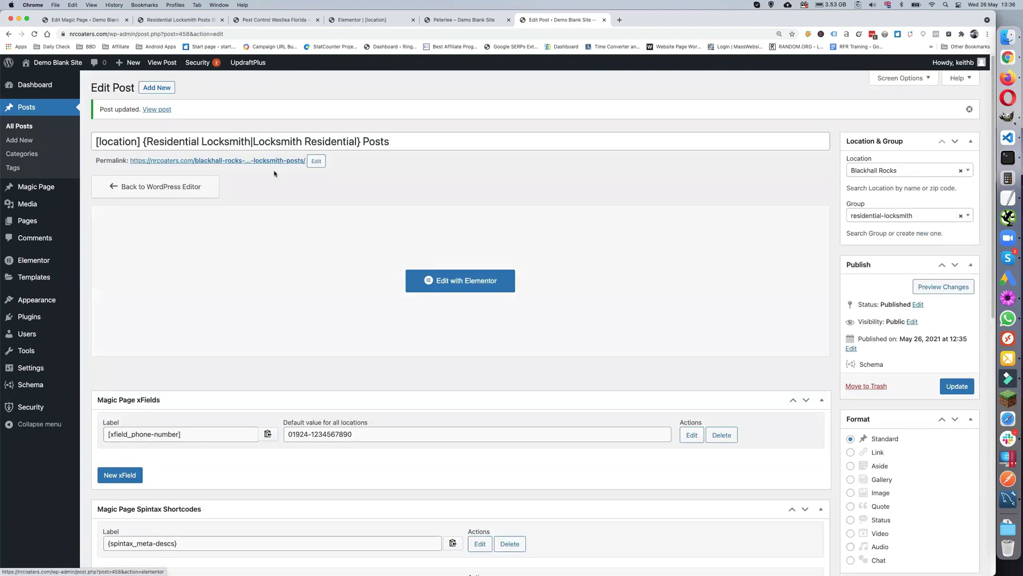
Open the live Blackhall Rocks post in a new tab, check its title, then return to editing.
{"action": "right_click", "coordinate": [270, 165]}
{"action": "left_click", "coordinate": [299, 165]}
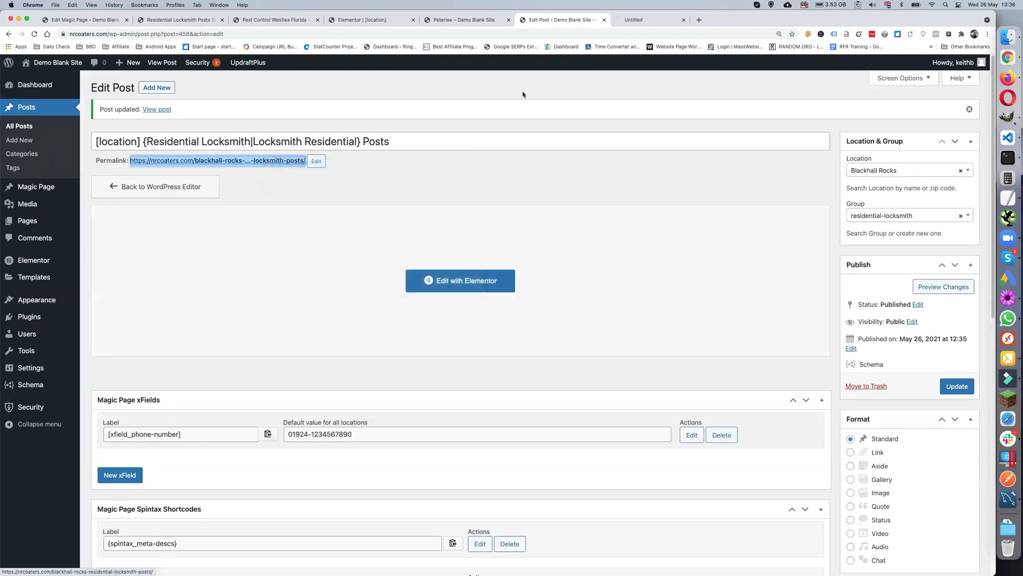
{"action": "left_click", "coordinate": [631, 20]}
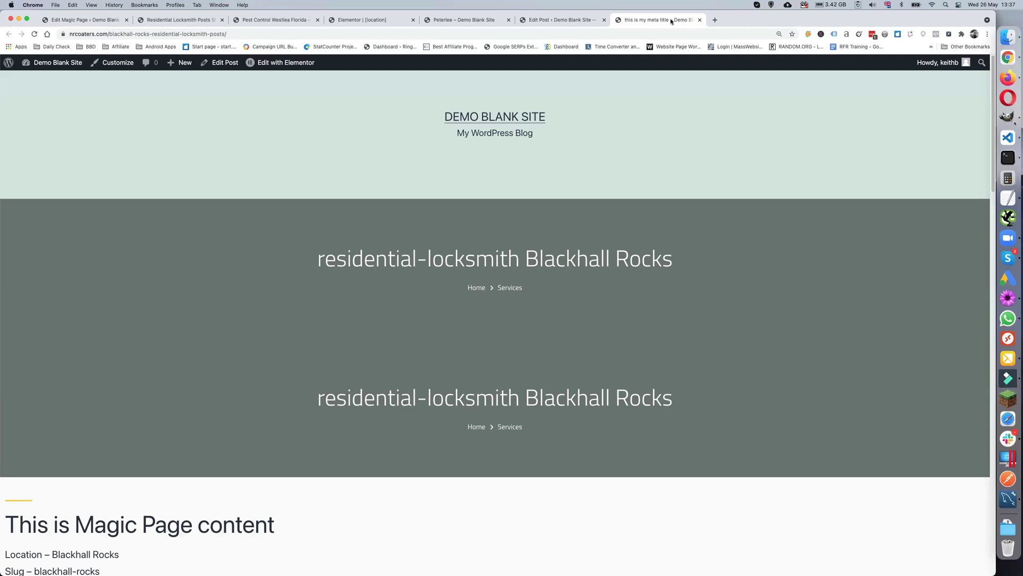
{"action": "left_click", "coordinate": [562, 20]}
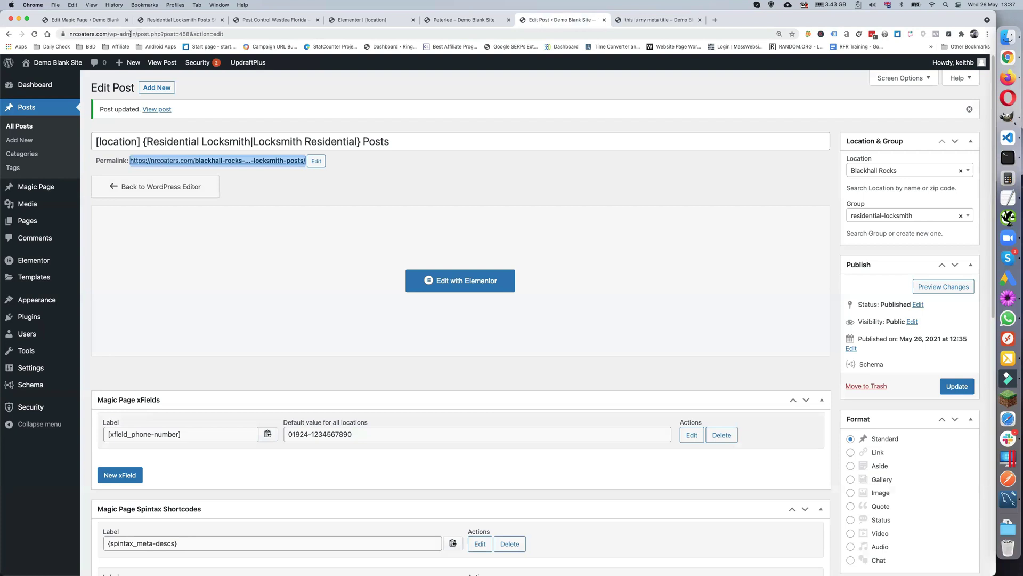
Return to the [location] Magic Page editor and close the finished Export to Posts & Pages dialog.
{"action": "left_click", "coordinate": [86, 20]}
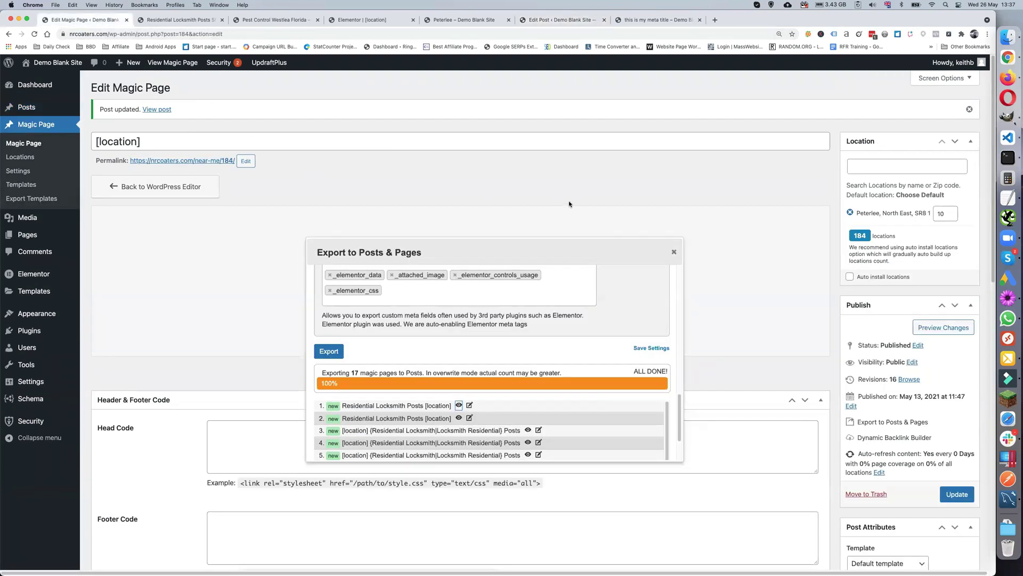
{"action": "left_click", "coordinate": [674, 252]}
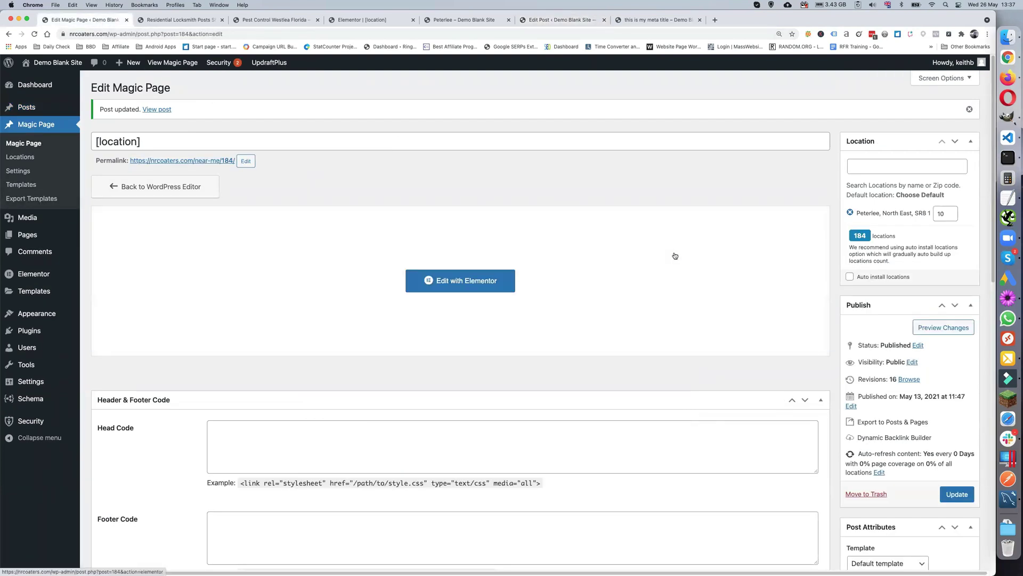